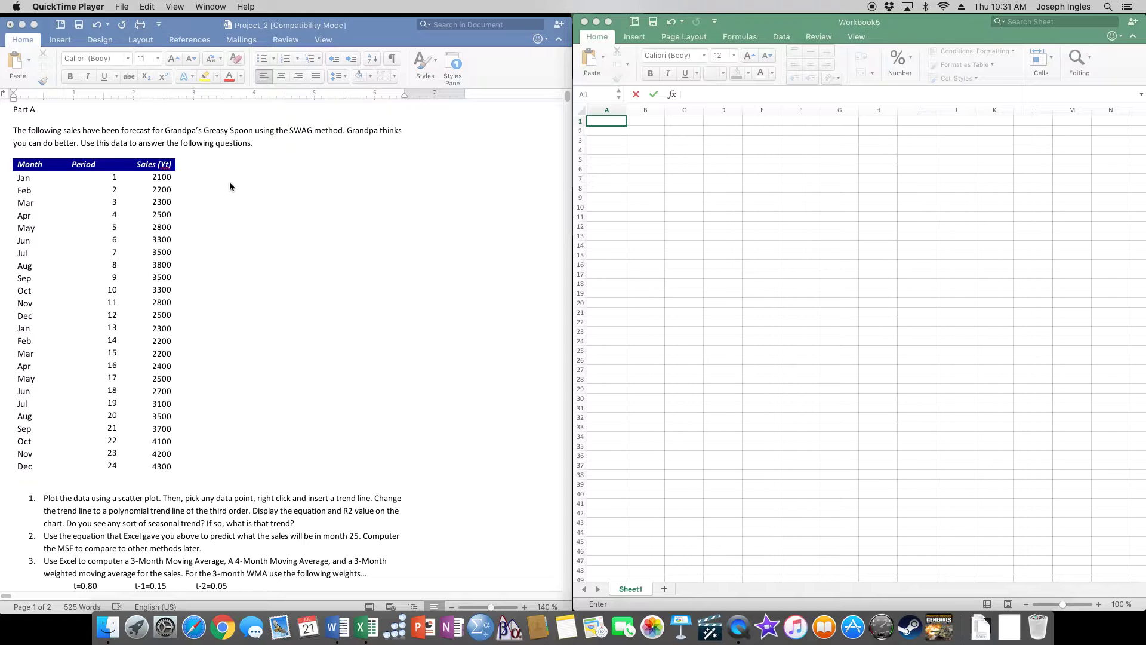
Step: Bring the Word assignment document forward and switch between its ribbon tabs
click(62, 40)
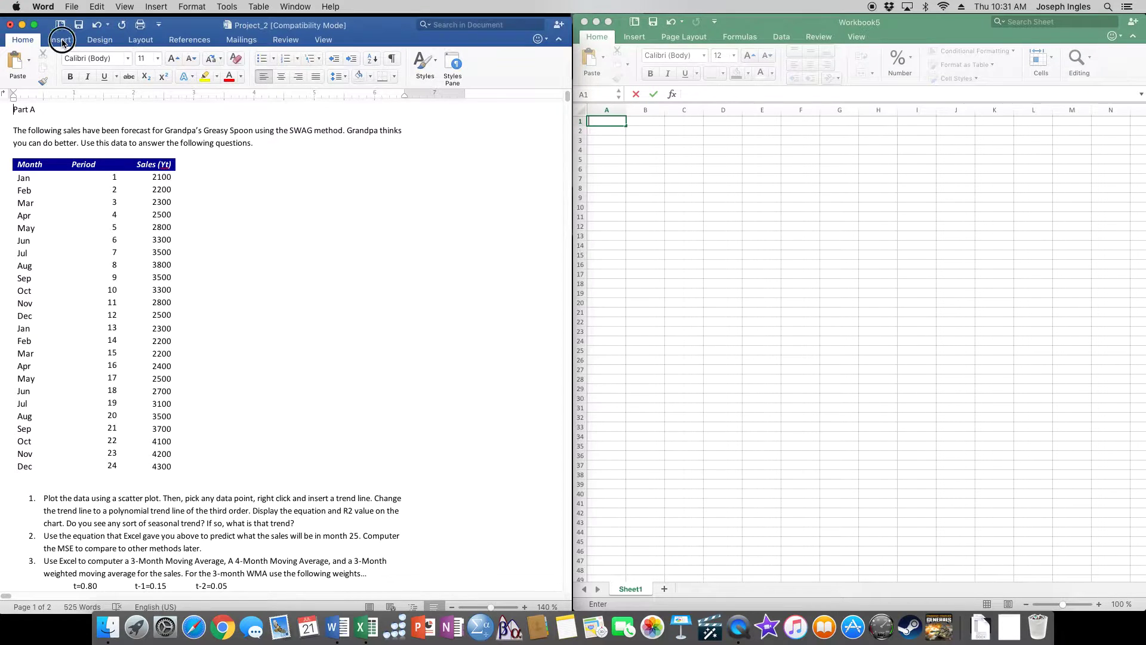
double_click(62, 40)
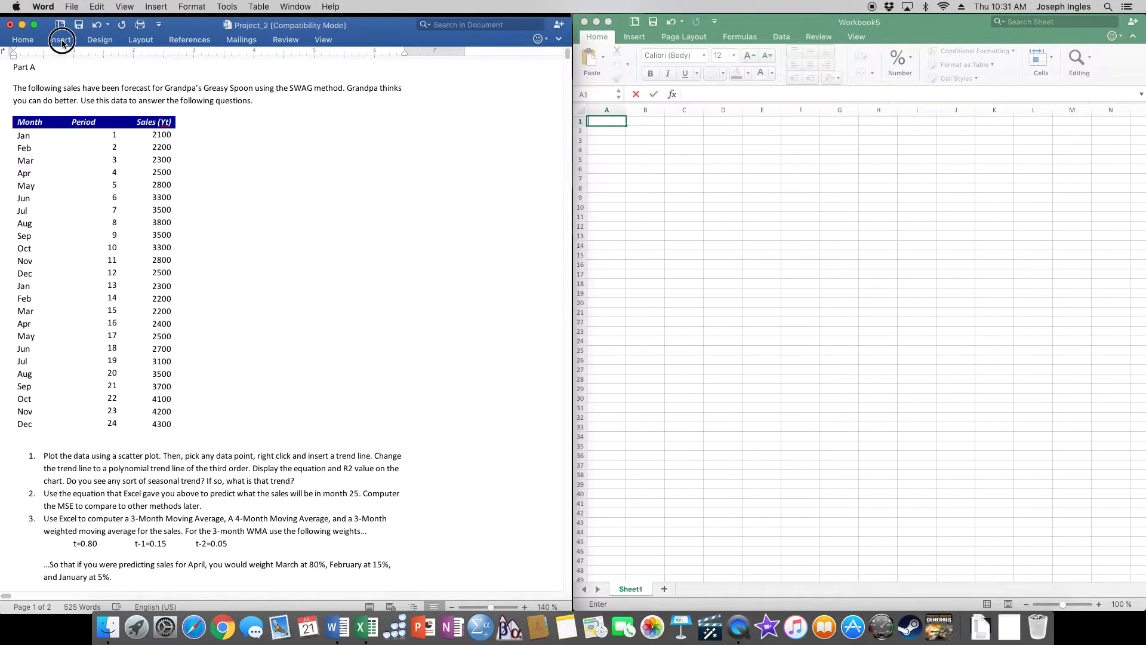
click(62, 41)
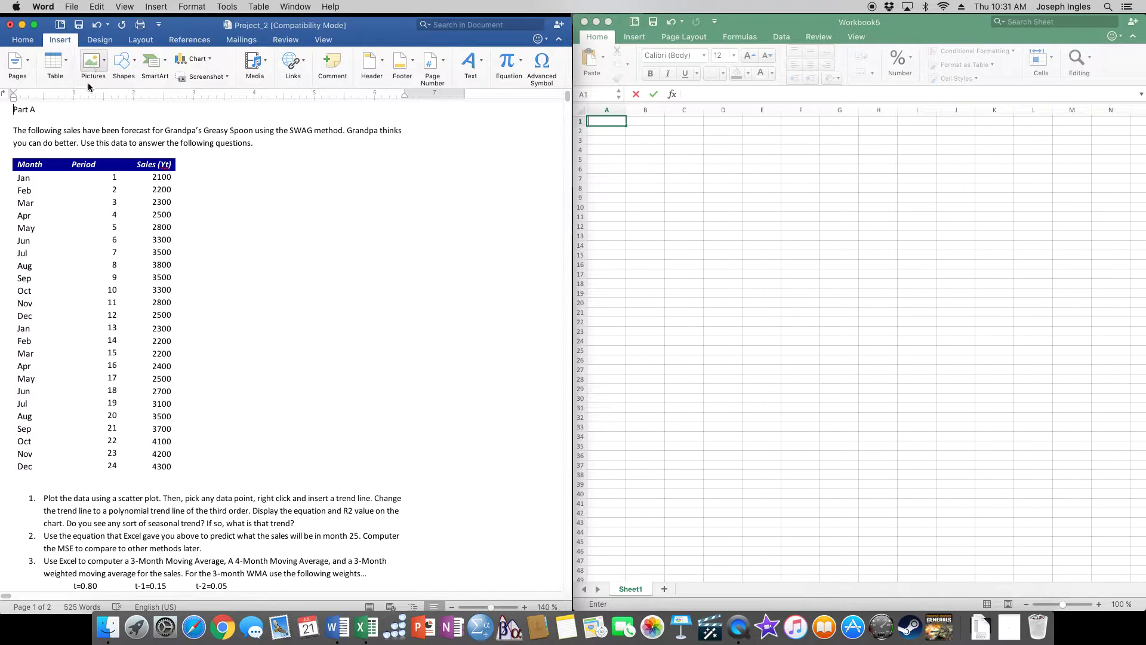
click(23, 40)
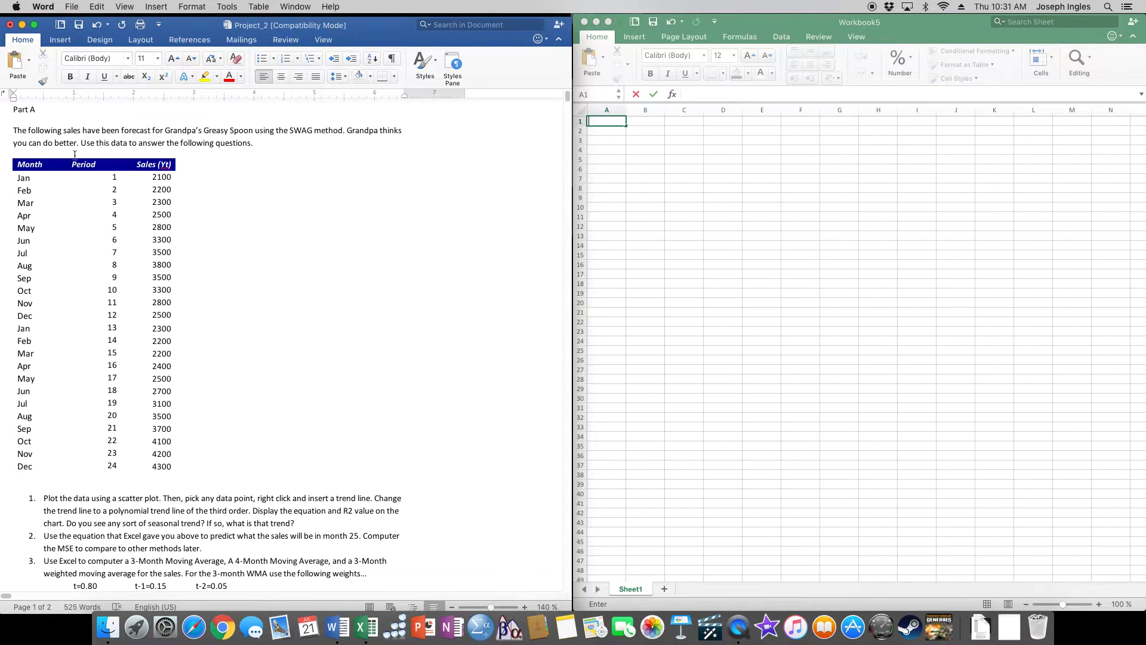
Step: Copy the Word sales table and paste it into Excel starting at cell A2
click(55, 160)
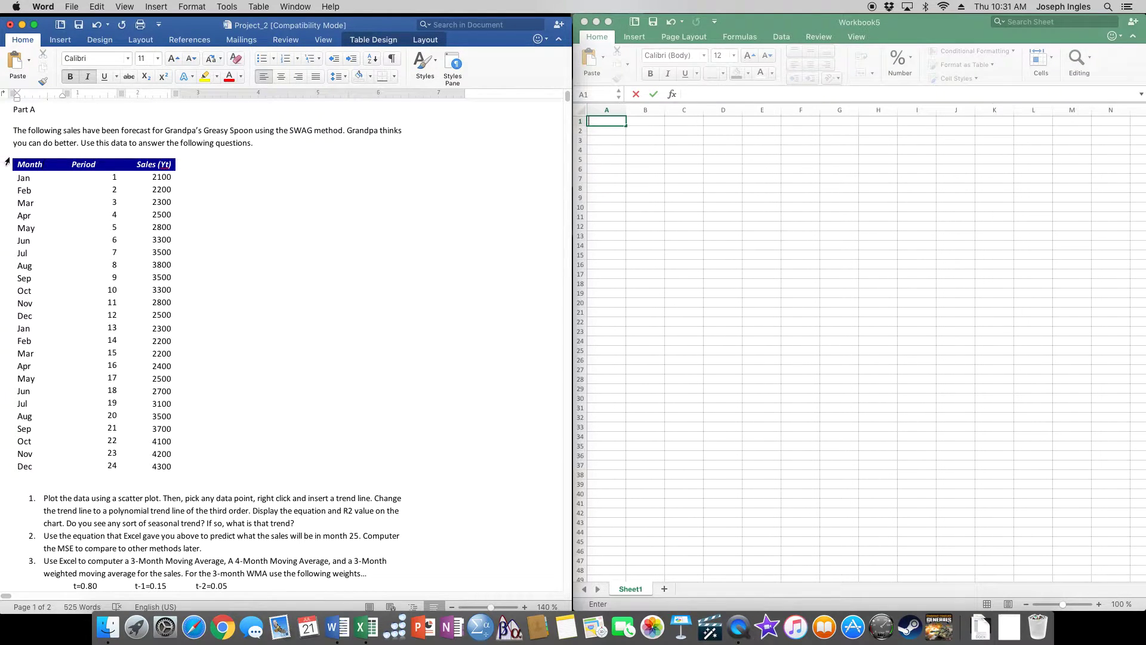
drag(15, 166, 177, 466)
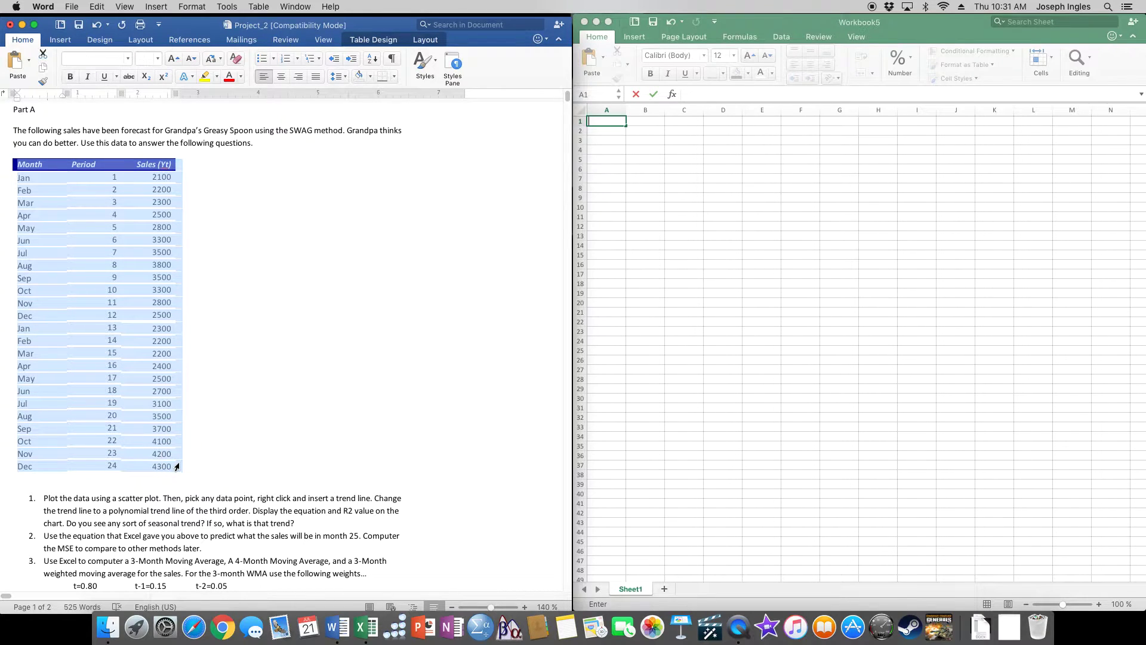
key(super+c)
click(615, 127)
click(605, 133)
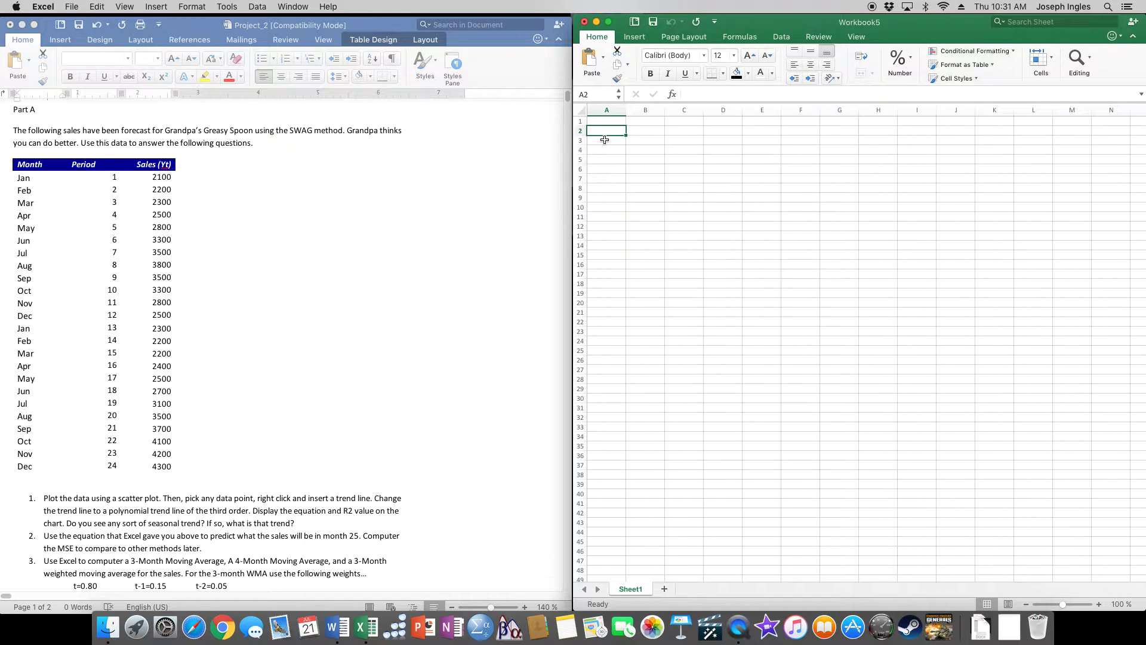
key(super+v)
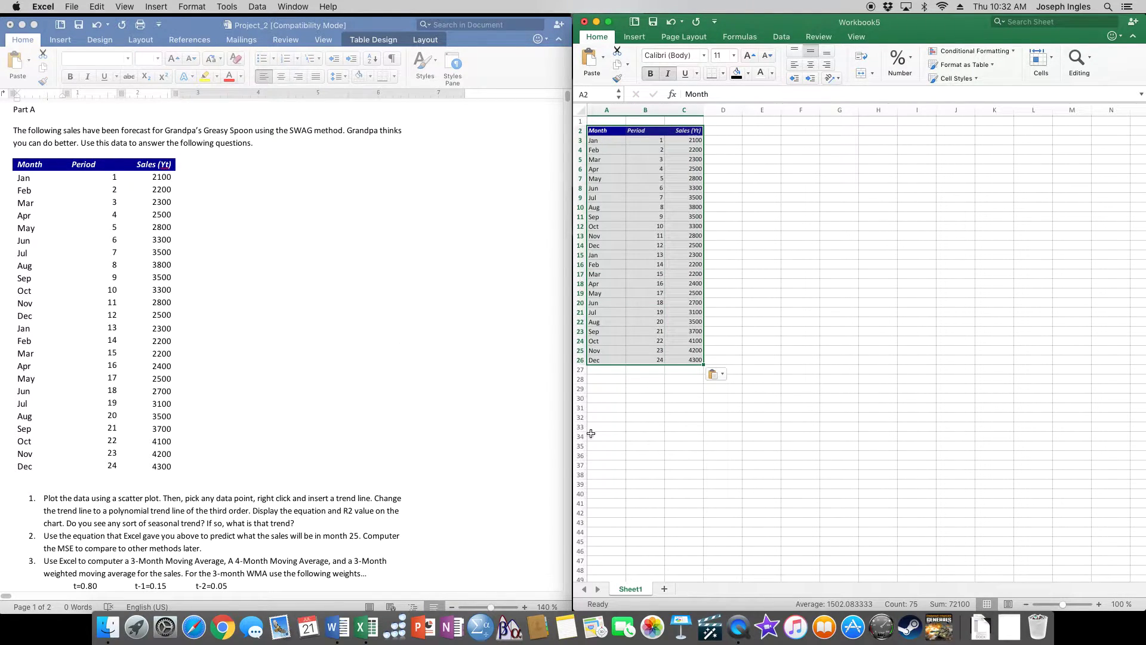
Step: Zoom the Excel sheet to 150%
click(1099, 604)
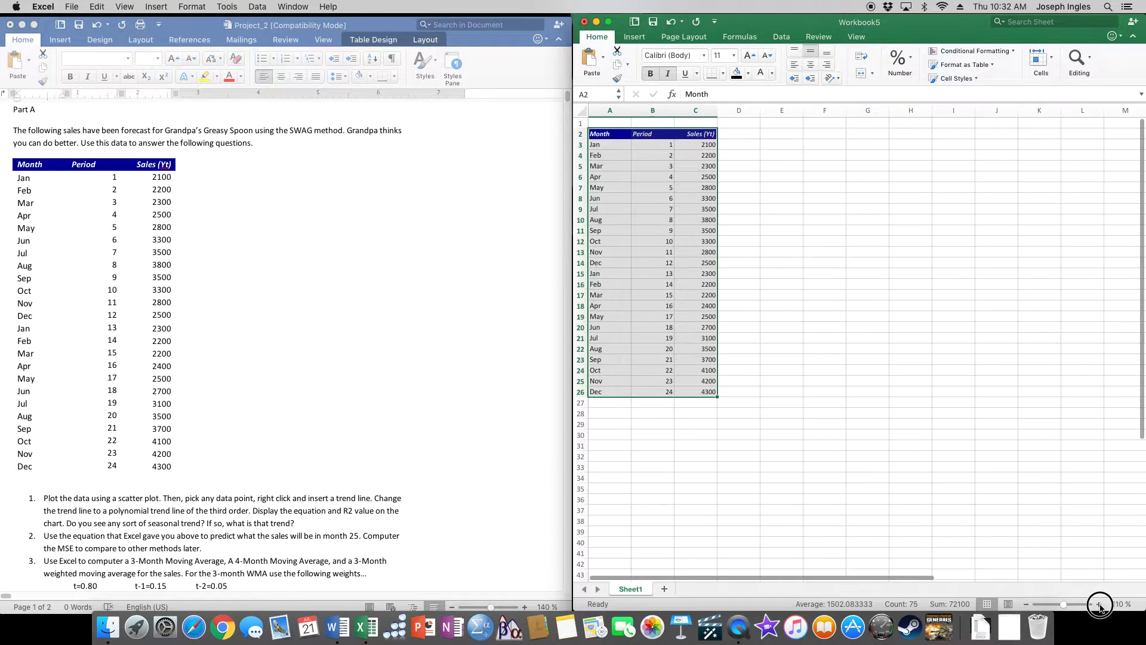
click(1099, 604)
click(1099, 604)
click(1098, 604)
click(1099, 604)
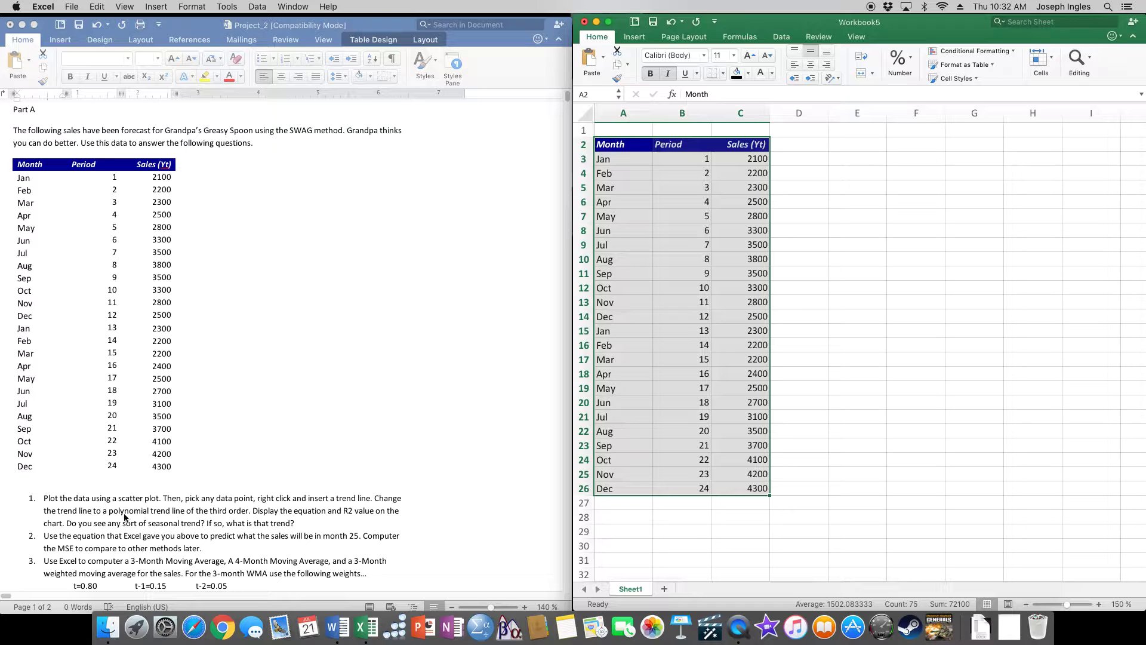
Step: Highlight 'polynomial trend line of the third order' yellow, then return to a maximised Excel
key(super+Tab)
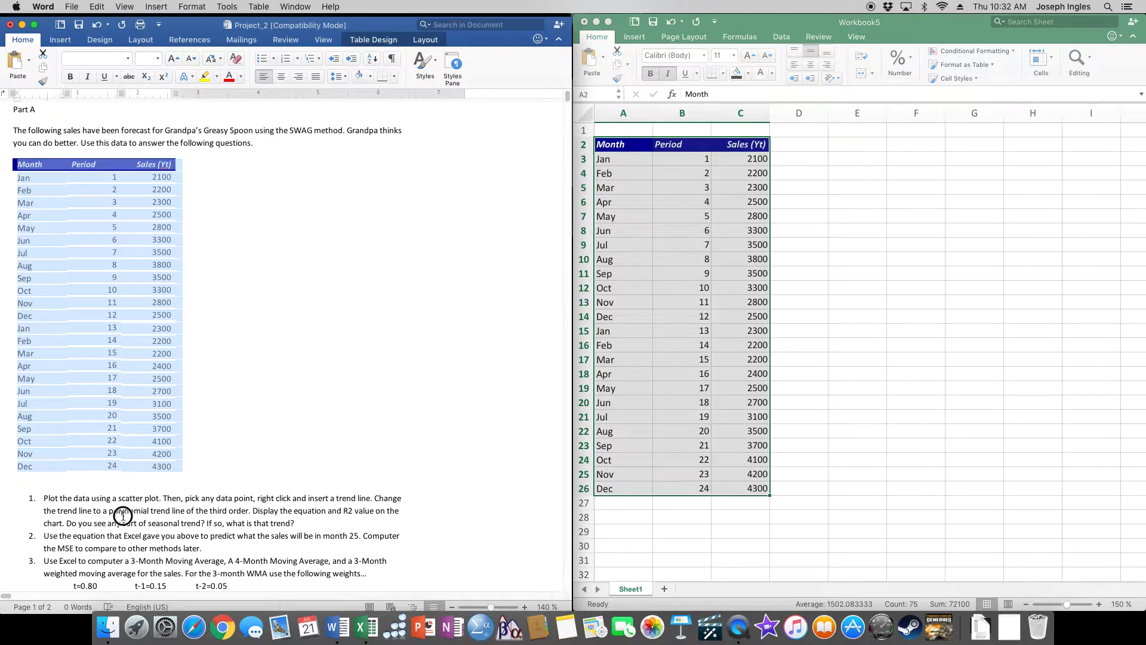
drag(110, 512, 248, 512)
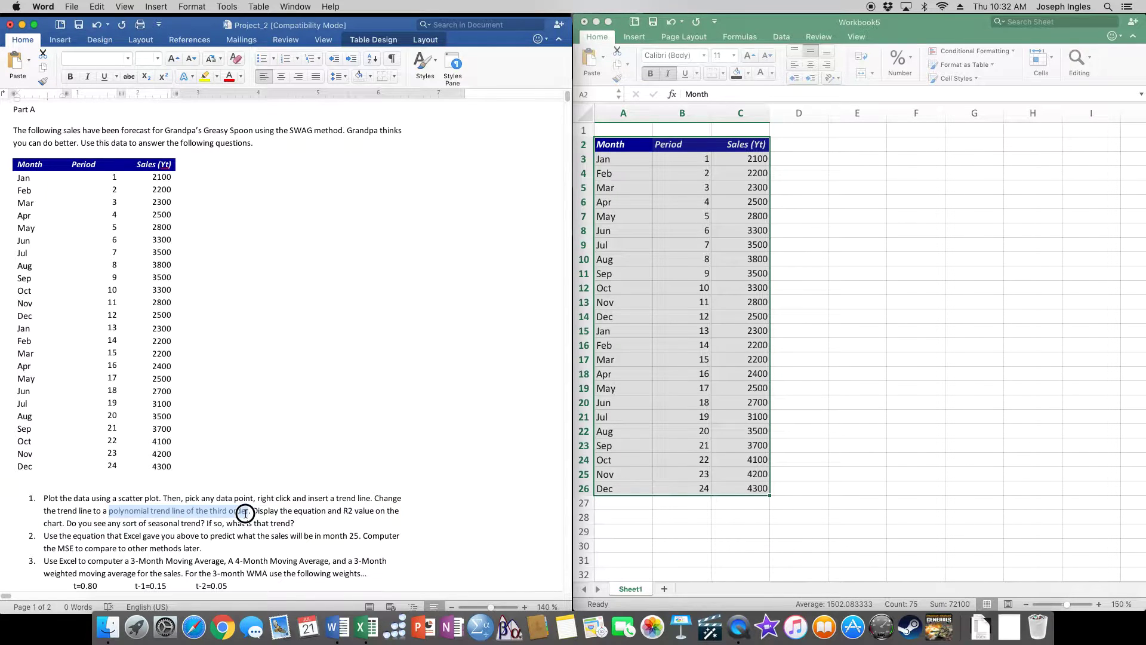
click(205, 75)
click(185, 505)
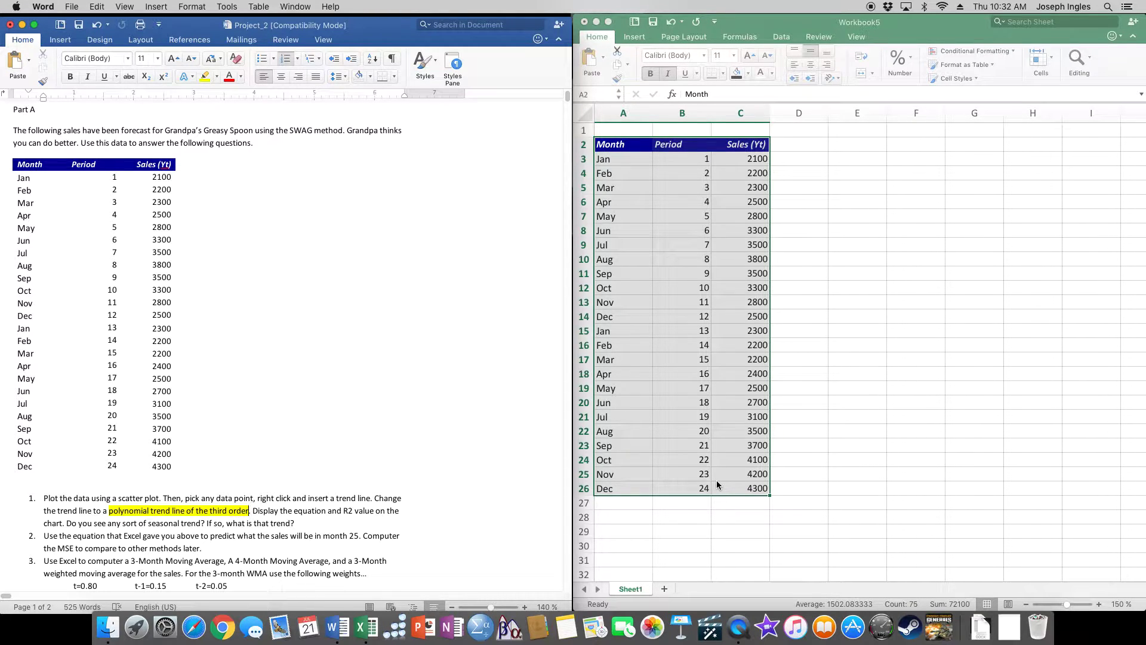
click(808, 307)
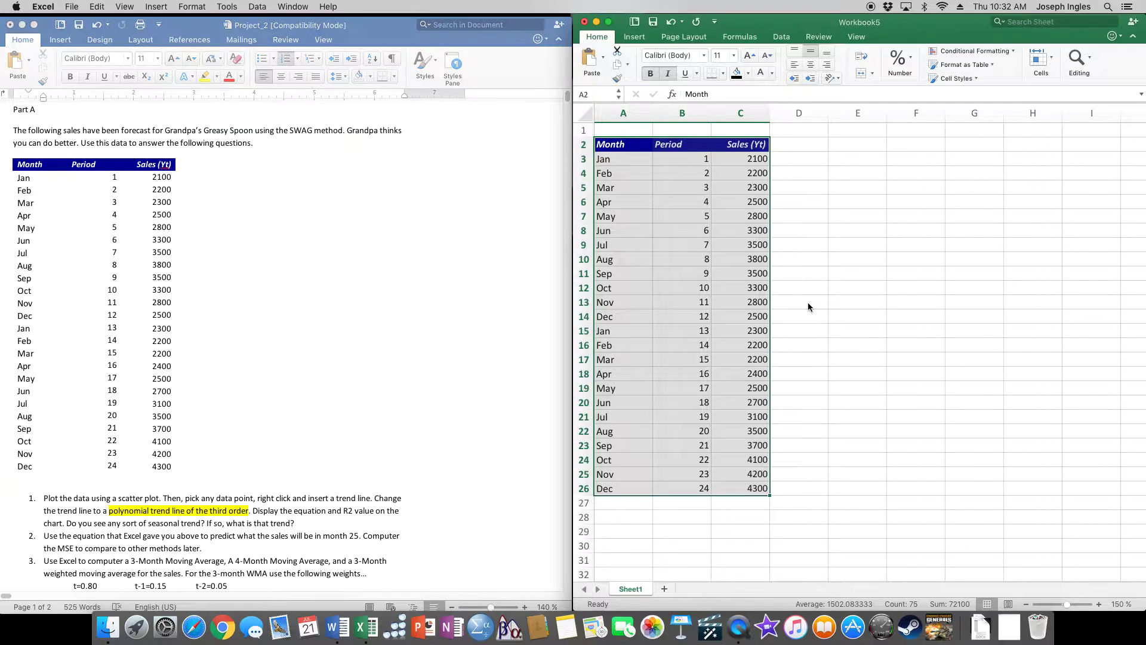
double_click(950, 27)
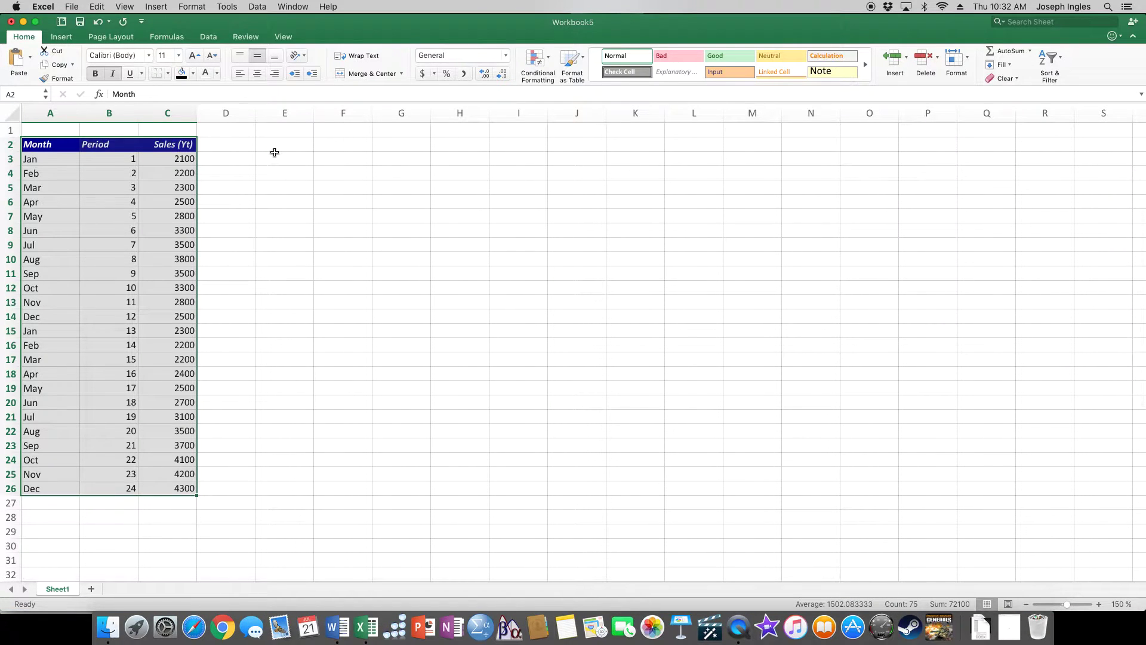
Step: Select the Period and Sales (Yt) columns with headers, B2:C26
click(248, 156)
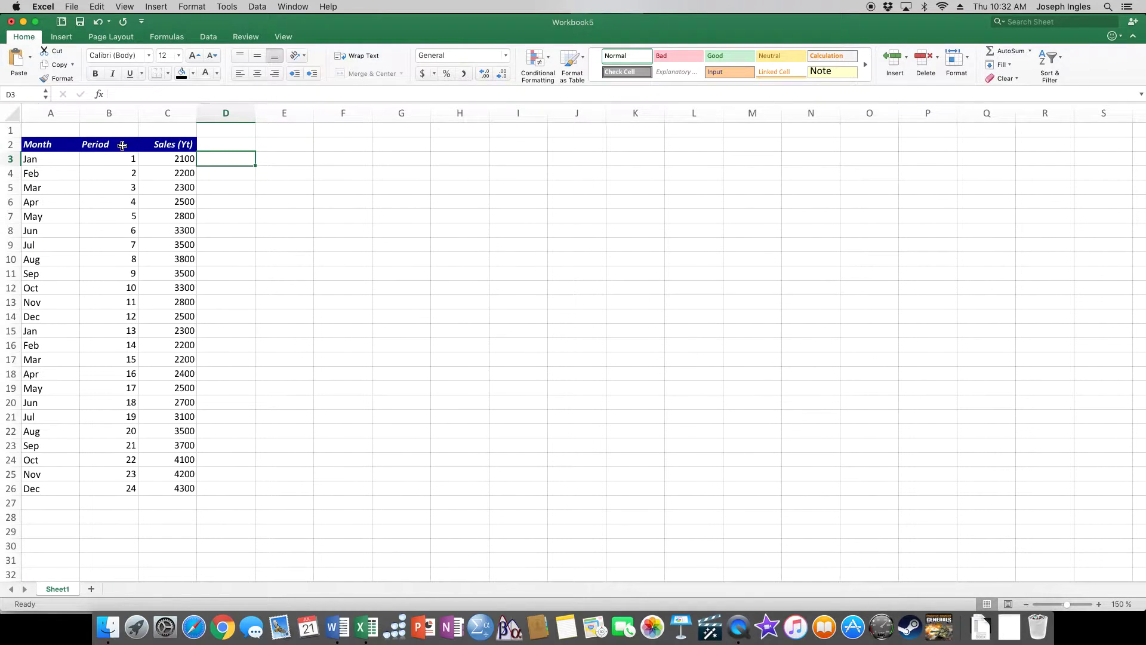
drag(122, 145, 189, 493)
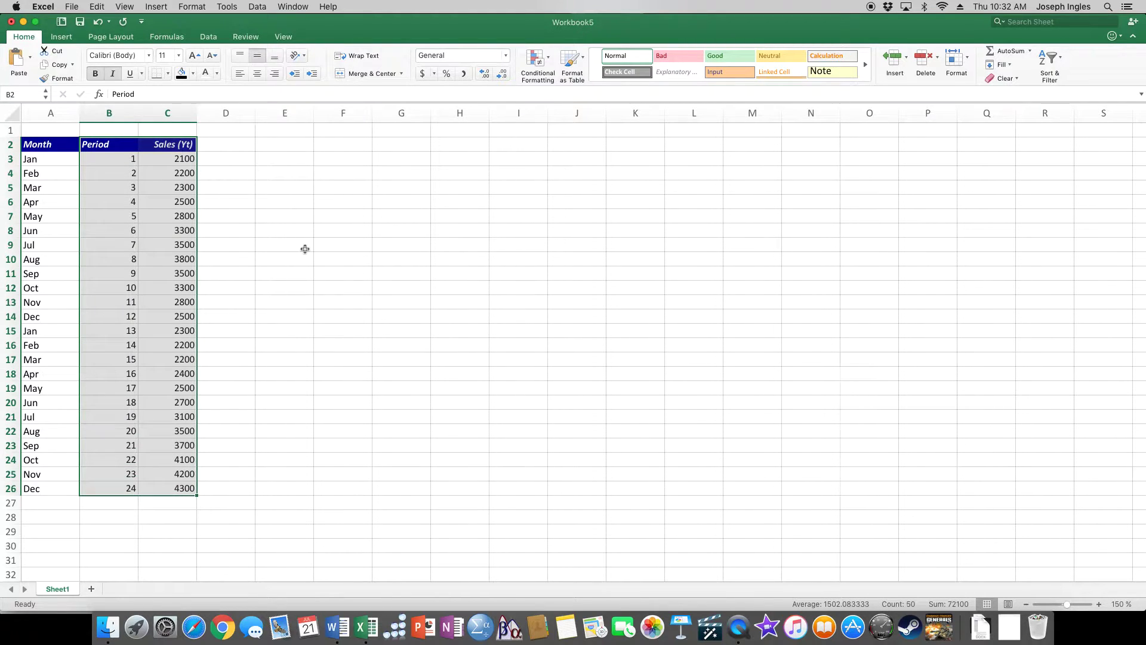
Step: Insert a plain X Y scatter chart of Sales (Yt) against Period
click(62, 37)
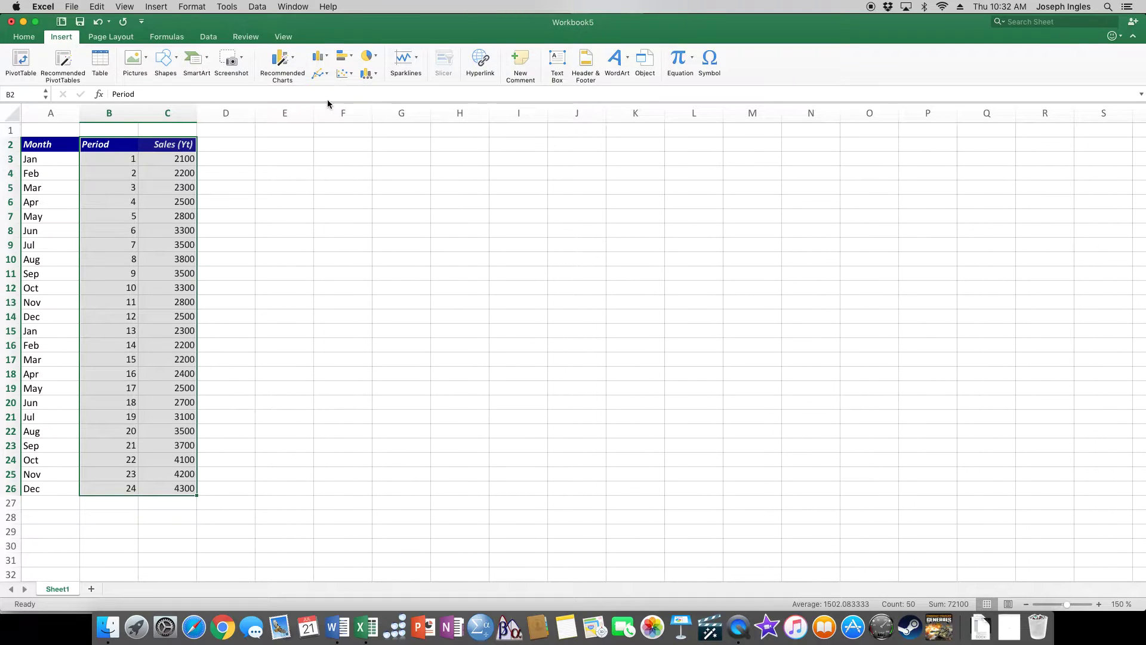
click(352, 74)
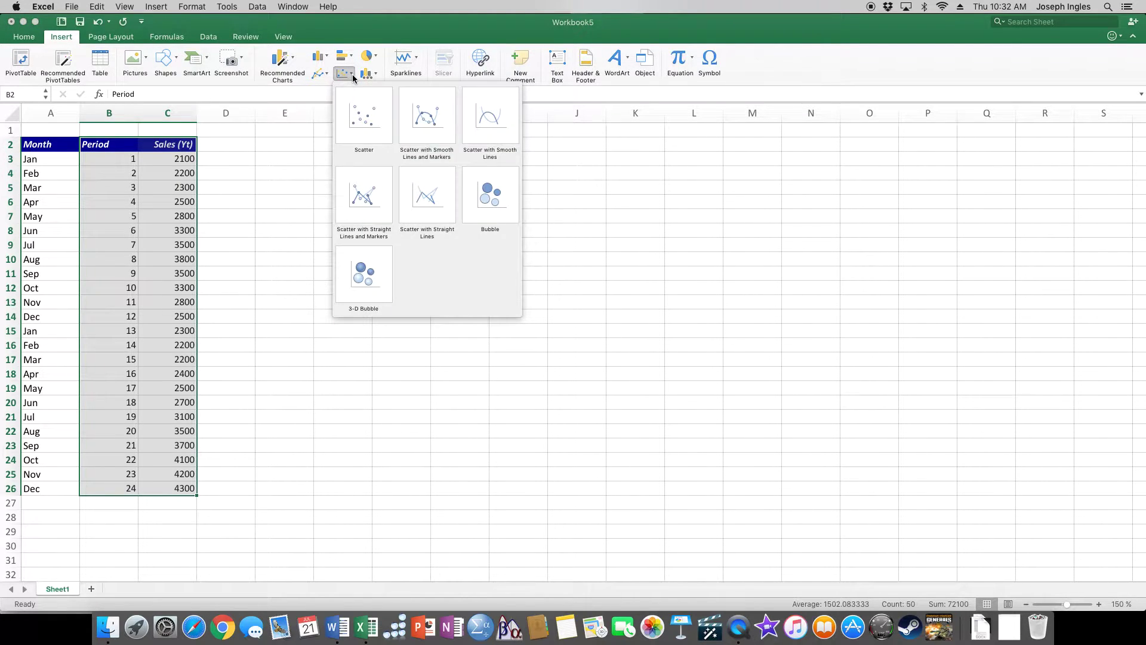
click(374, 124)
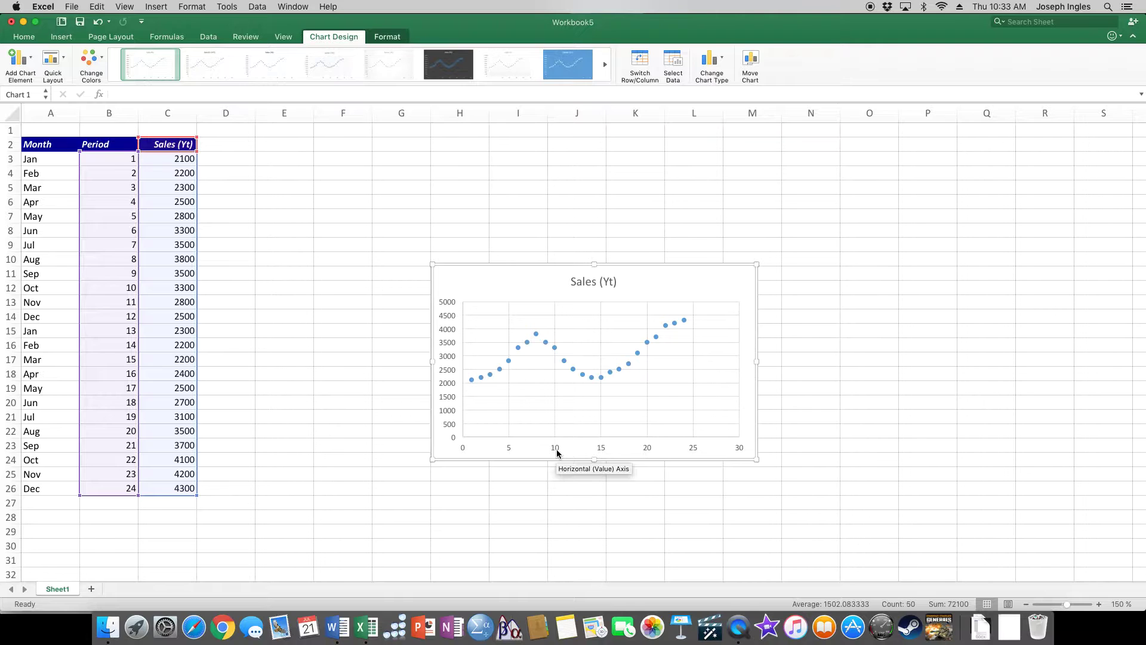
Step: Add a linear trendline to the Sales (Yt) data series
click(518, 350)
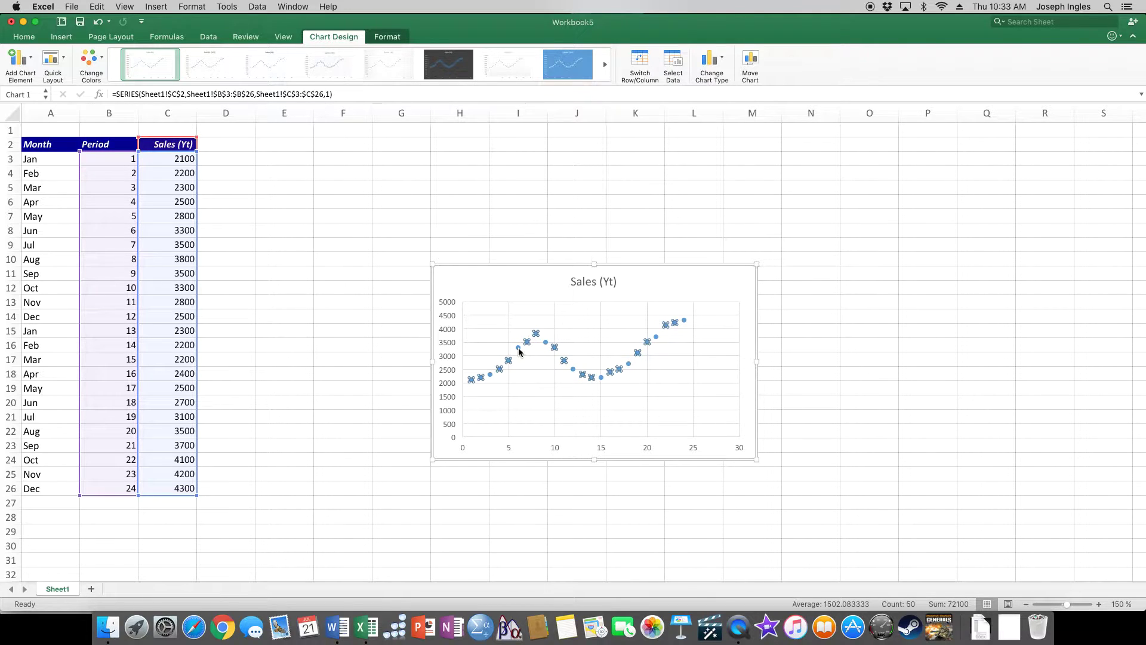
right_click(519, 351)
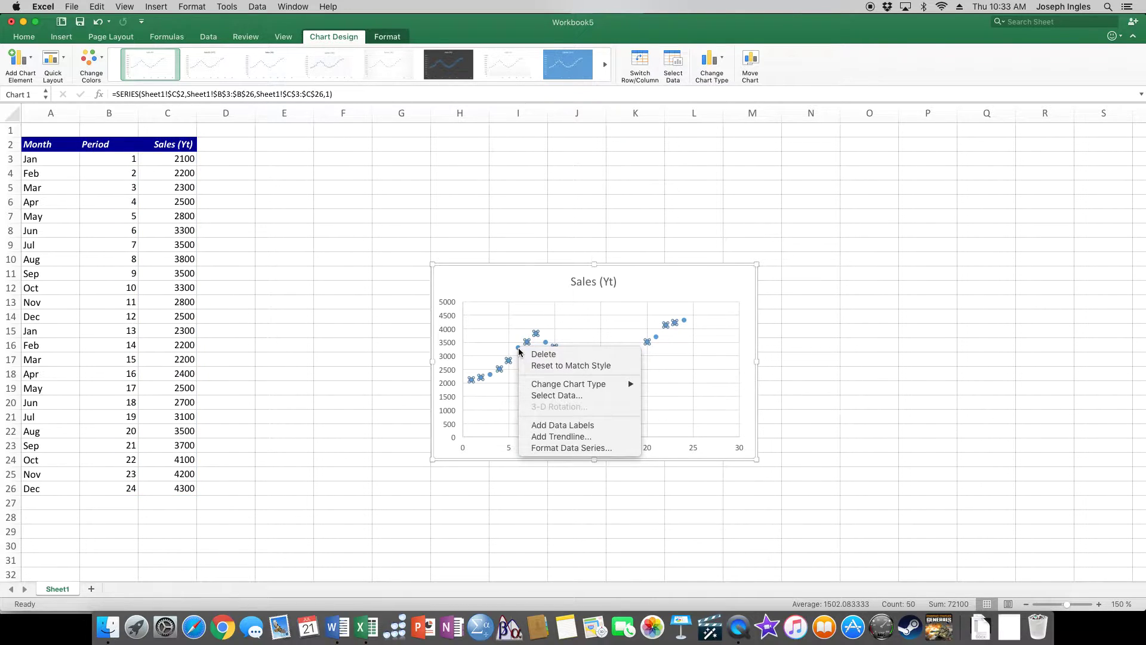
click(566, 435)
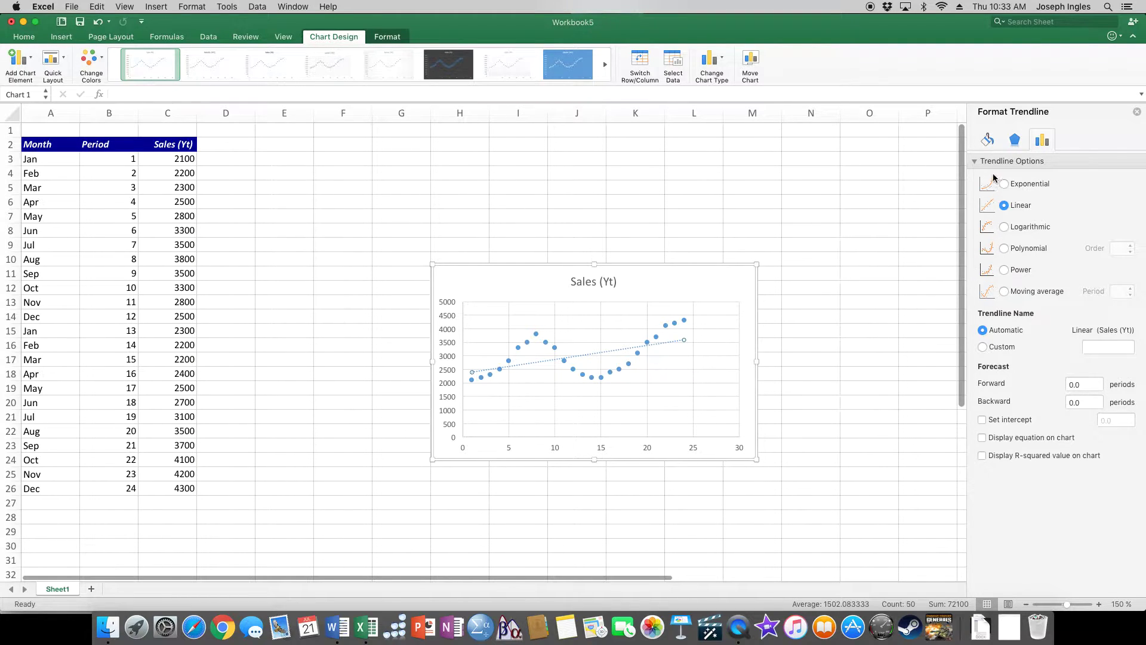
Step: Recolour the trendline red in its Fill & Line settings
click(986, 141)
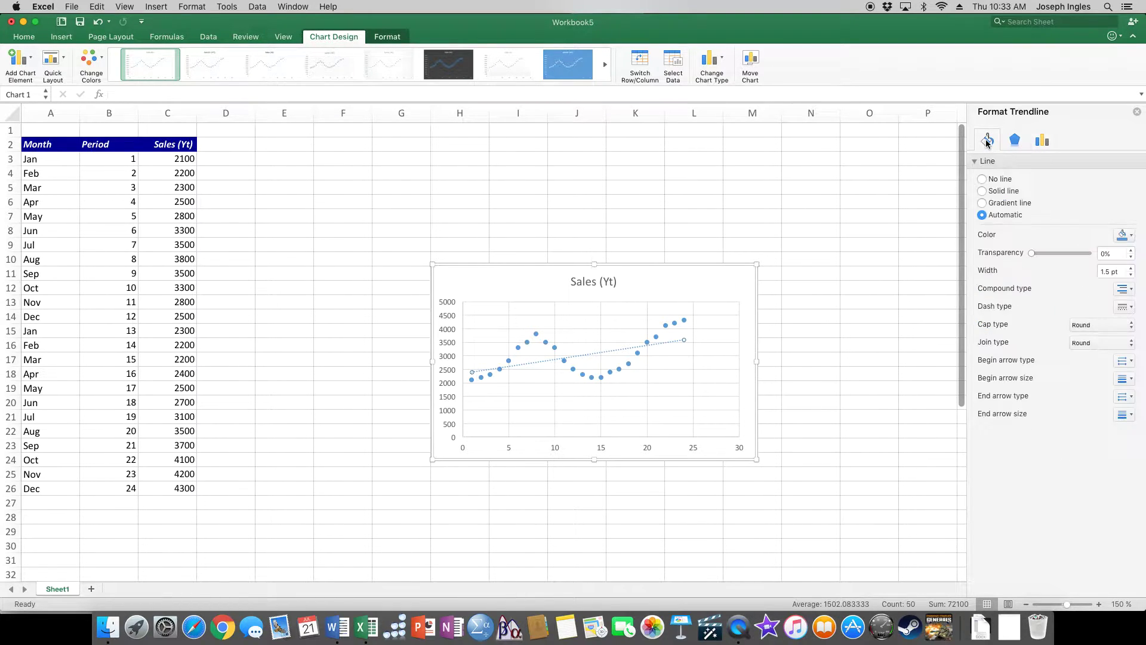
click(1128, 236)
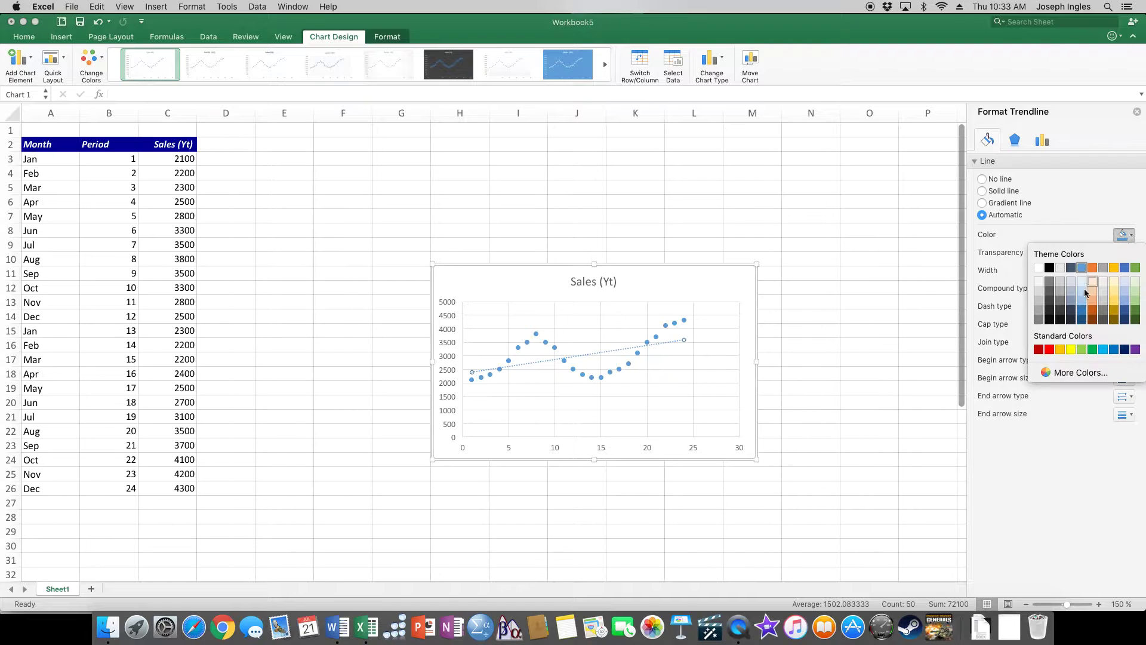
click(1053, 352)
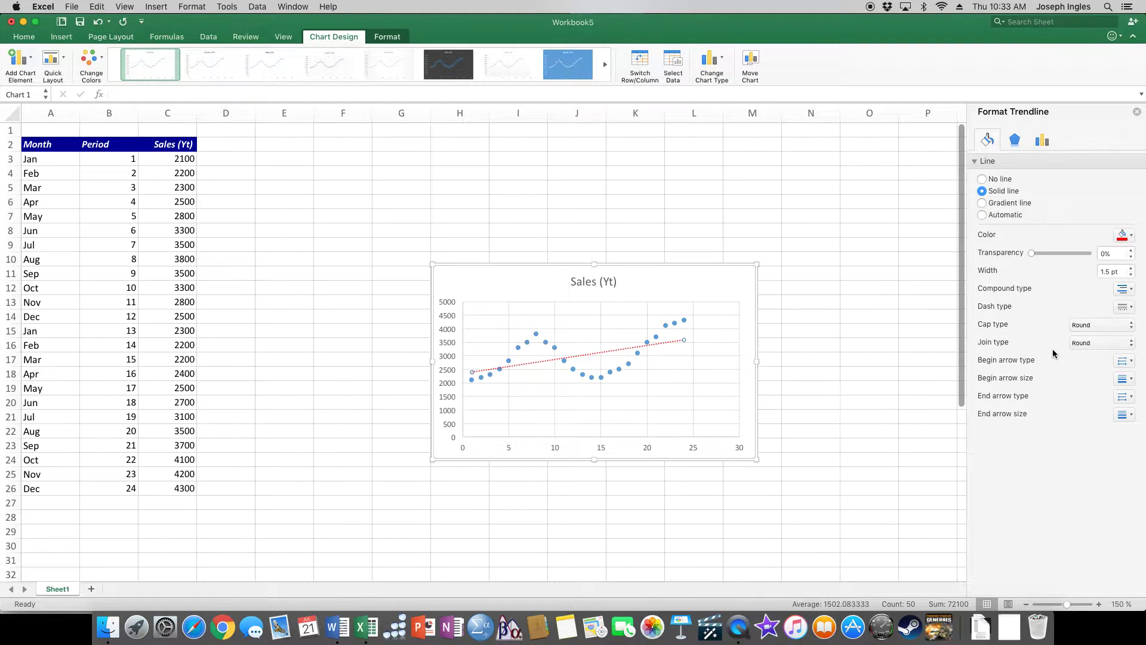
Step: Display the trendline equation and R-squared value on the chart
click(1043, 141)
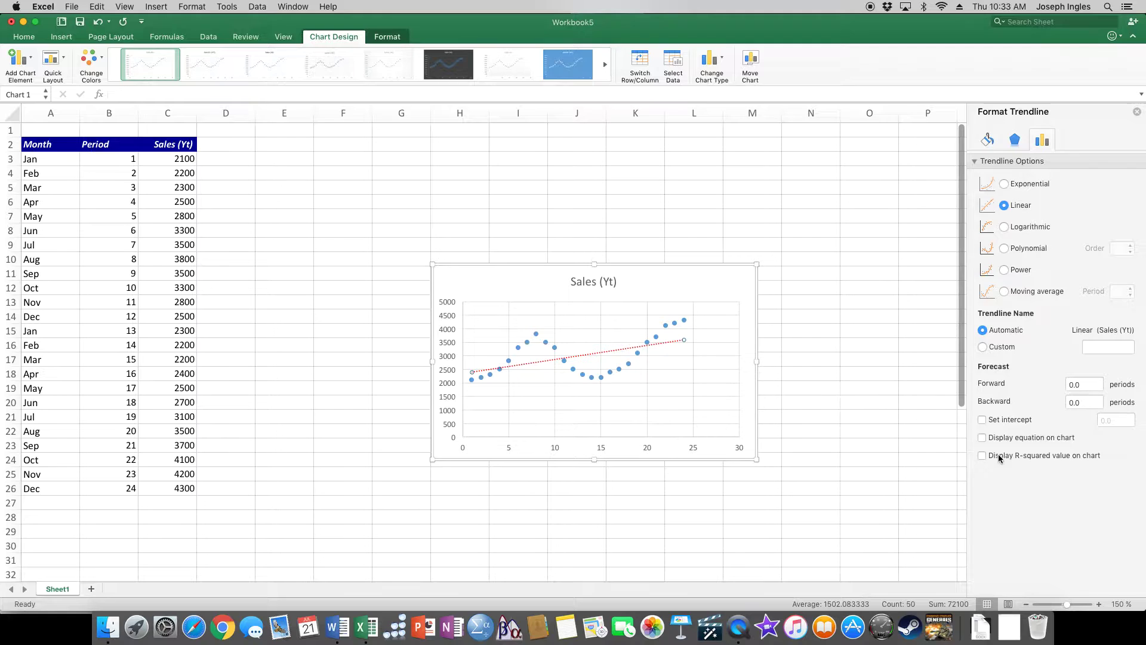
click(983, 438)
click(982, 456)
Step: Move the equation label up beside the chart title and reselect the trendline
click(628, 332)
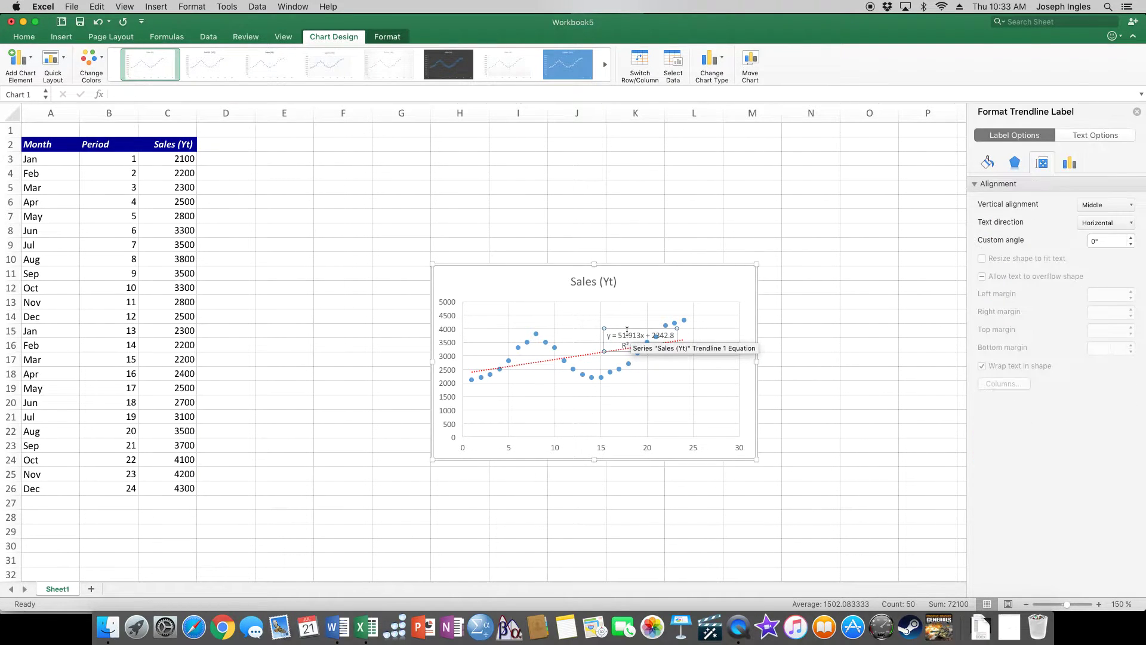
drag(627, 329, 655, 276)
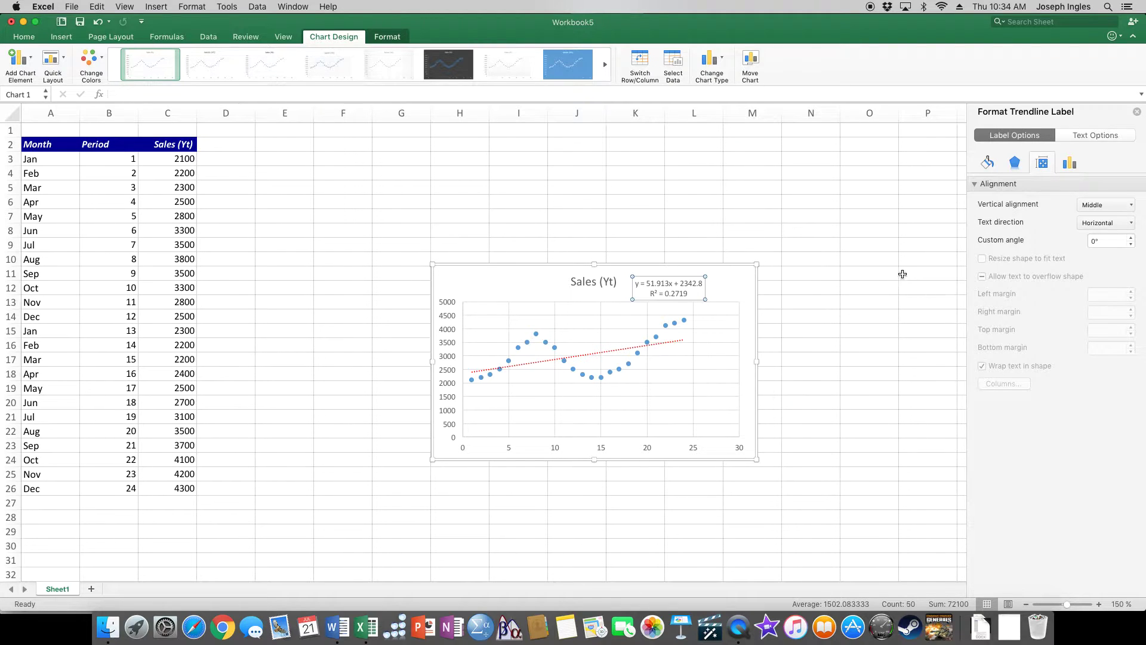
click(668, 345)
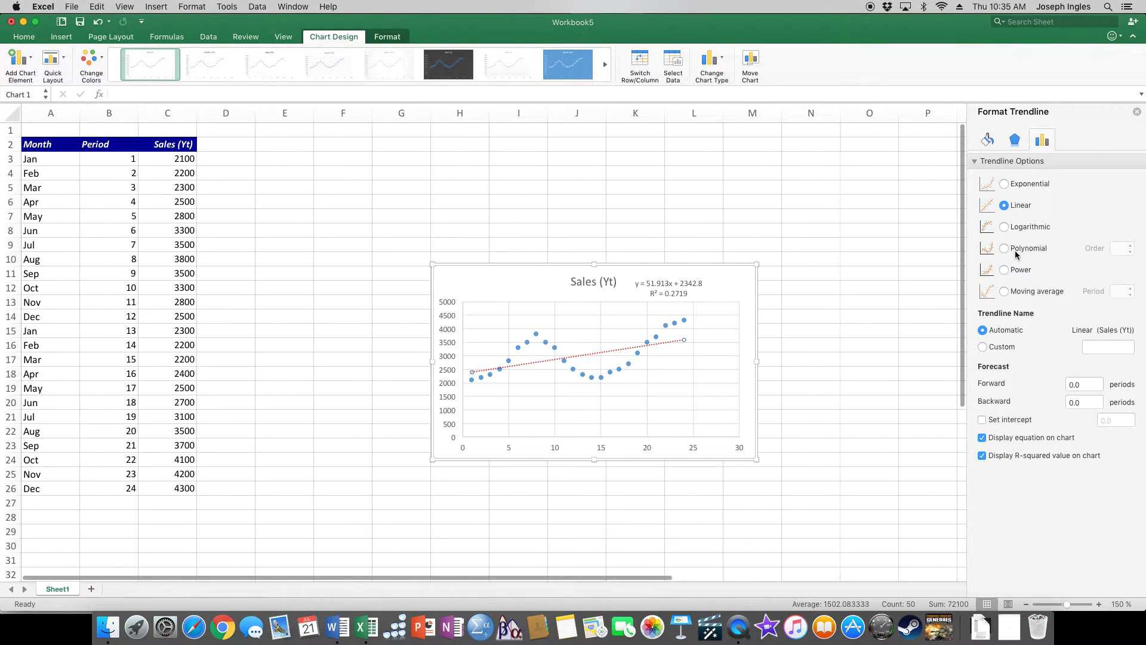
Step: Make the trendline a 3rd-order polynomial and drag its equation label into the plot area
click(1004, 249)
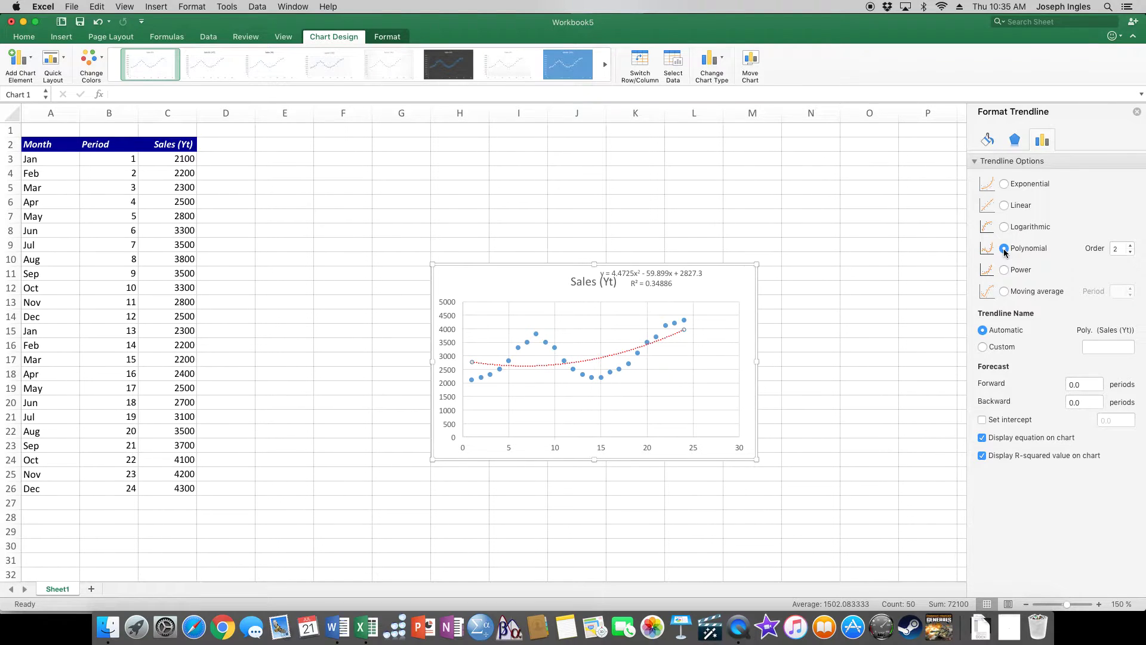
click(1130, 245)
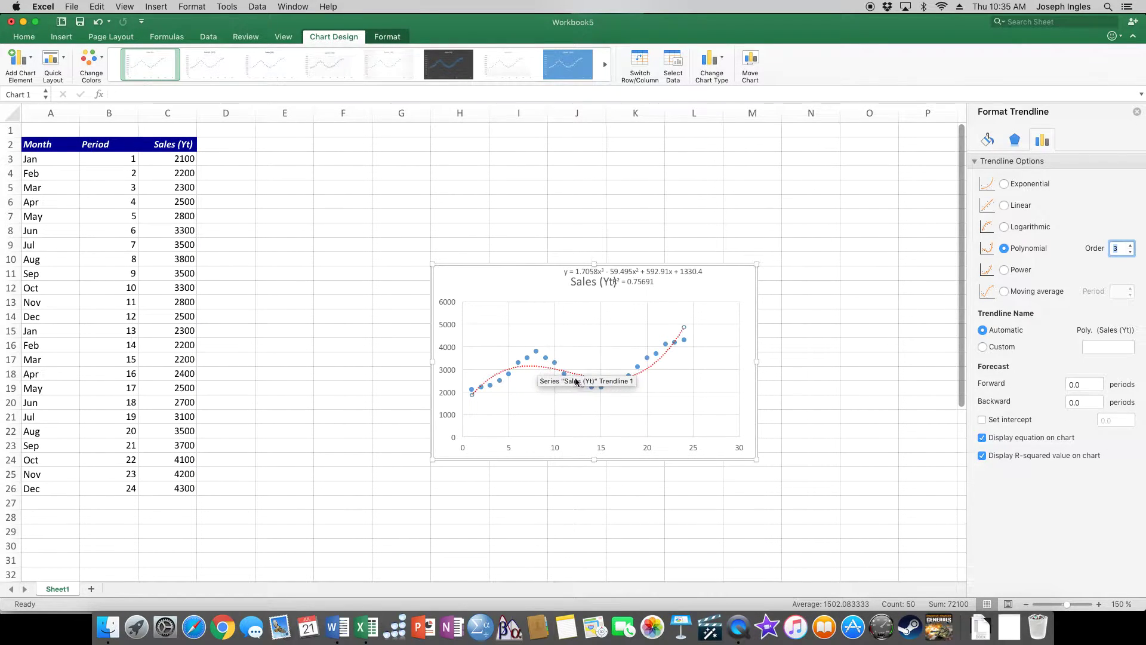
click(646, 286)
drag(645, 287, 645, 321)
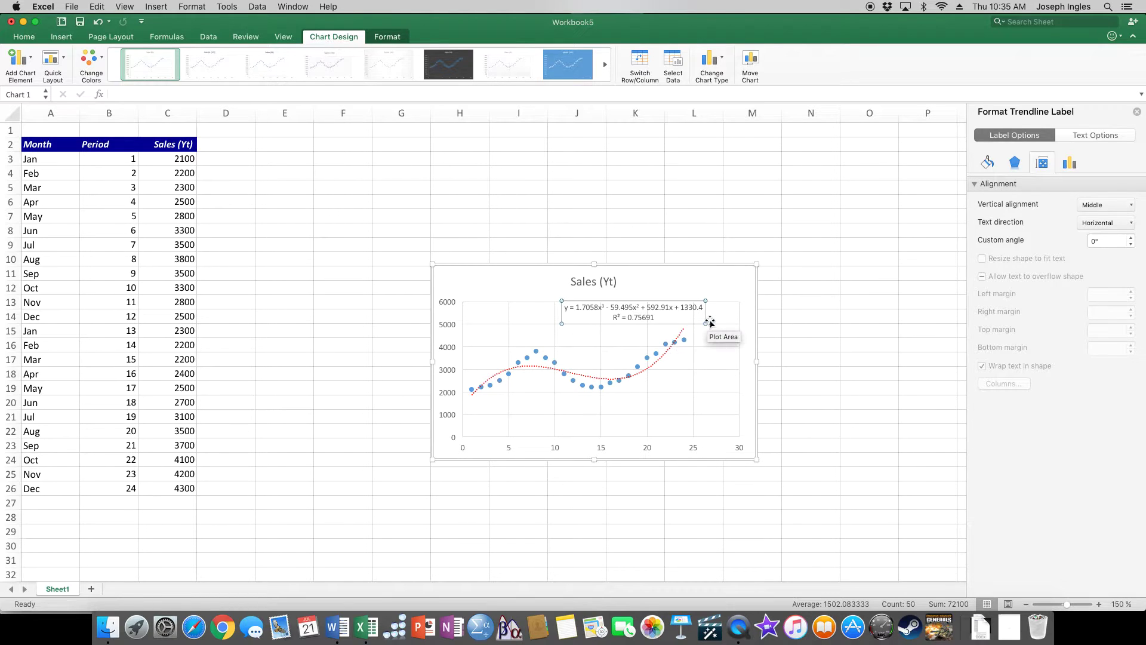
Step: Enter the heading 'Forecast (Ft)' in cell D2
click(231, 147)
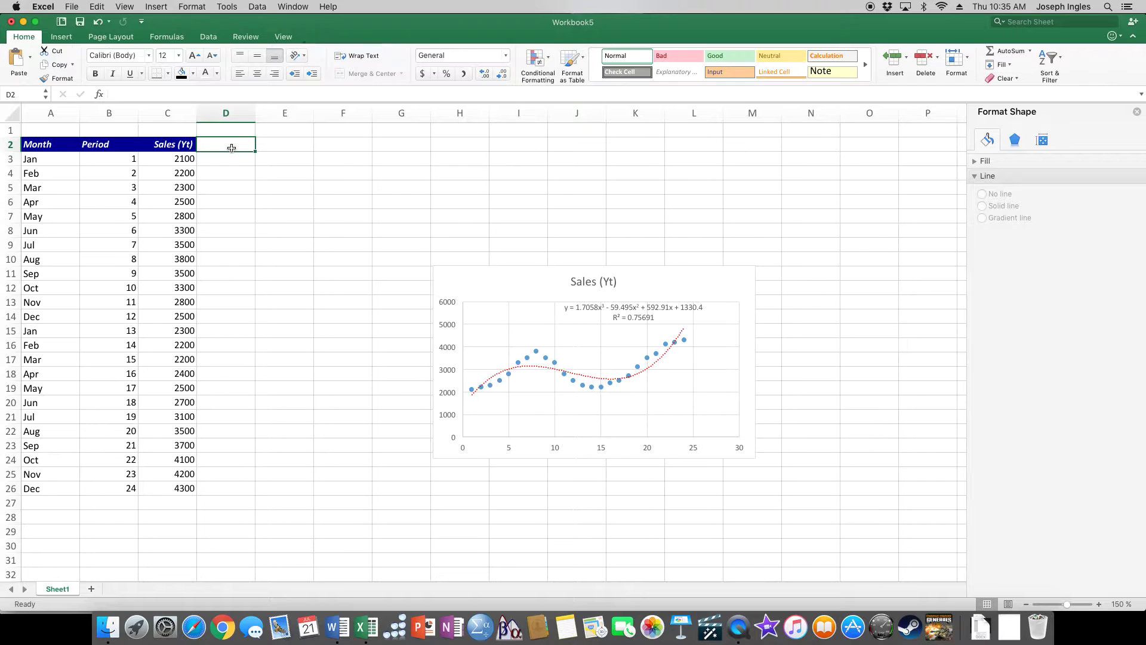
text(Forecast)
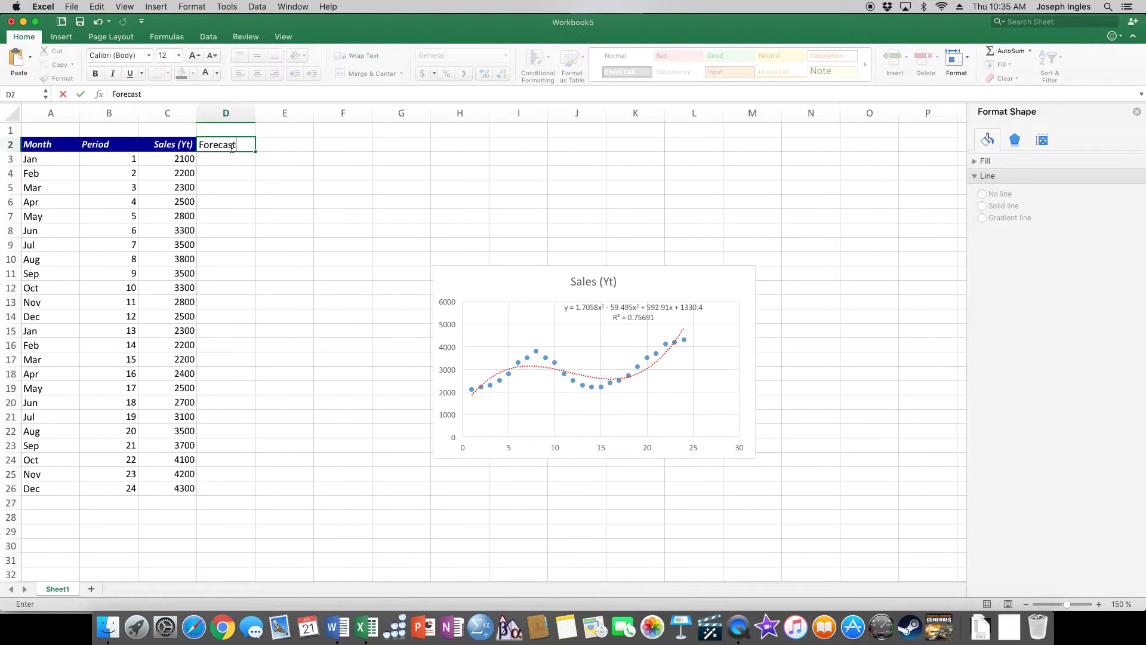
text( (Ft))
key(Return)
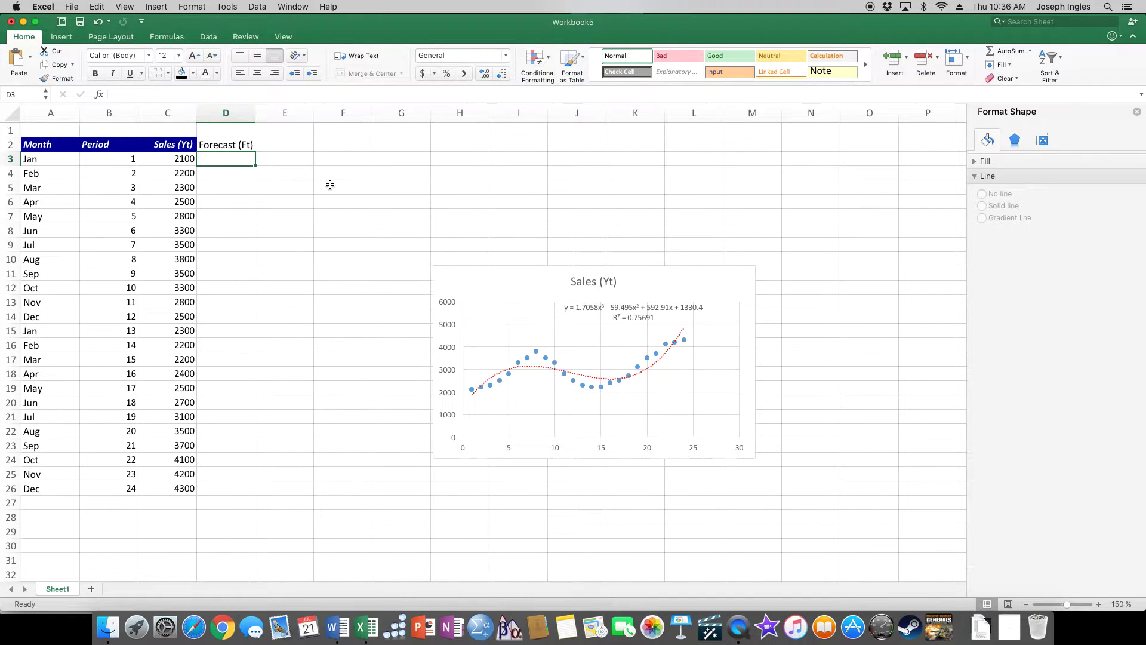
Step: Enter =(1.7058*B3^3)-(59.495*B3^2)+(592.91*B3)+(1330.4) in D3, giving 1865.5208
text(=()
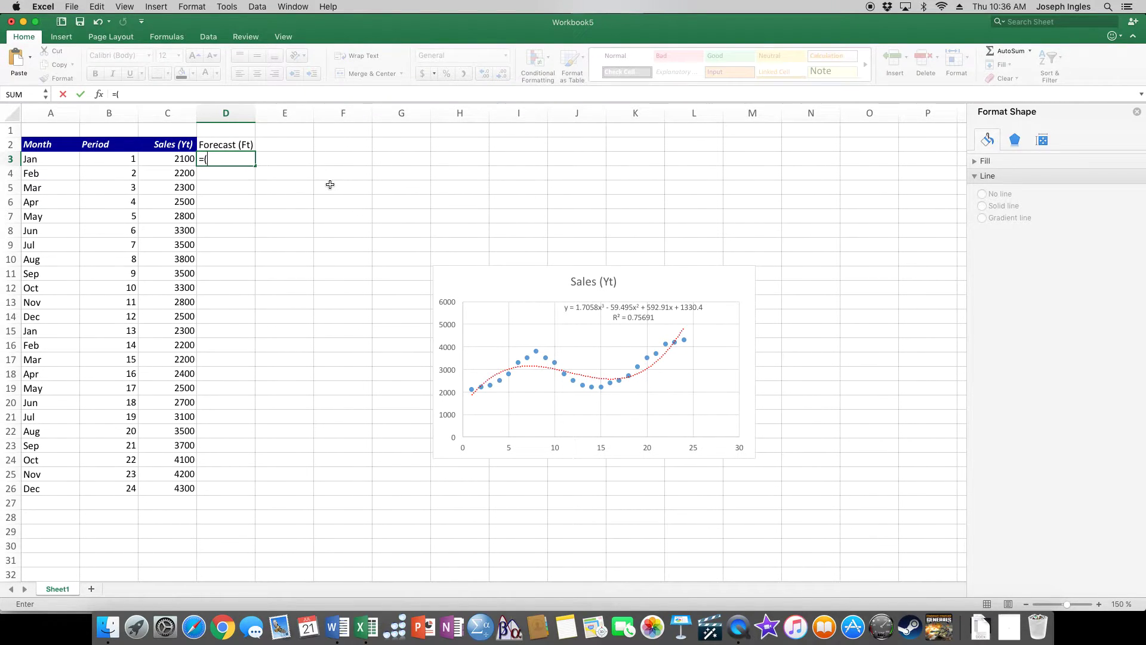
text(1.7058*)
click(116, 160)
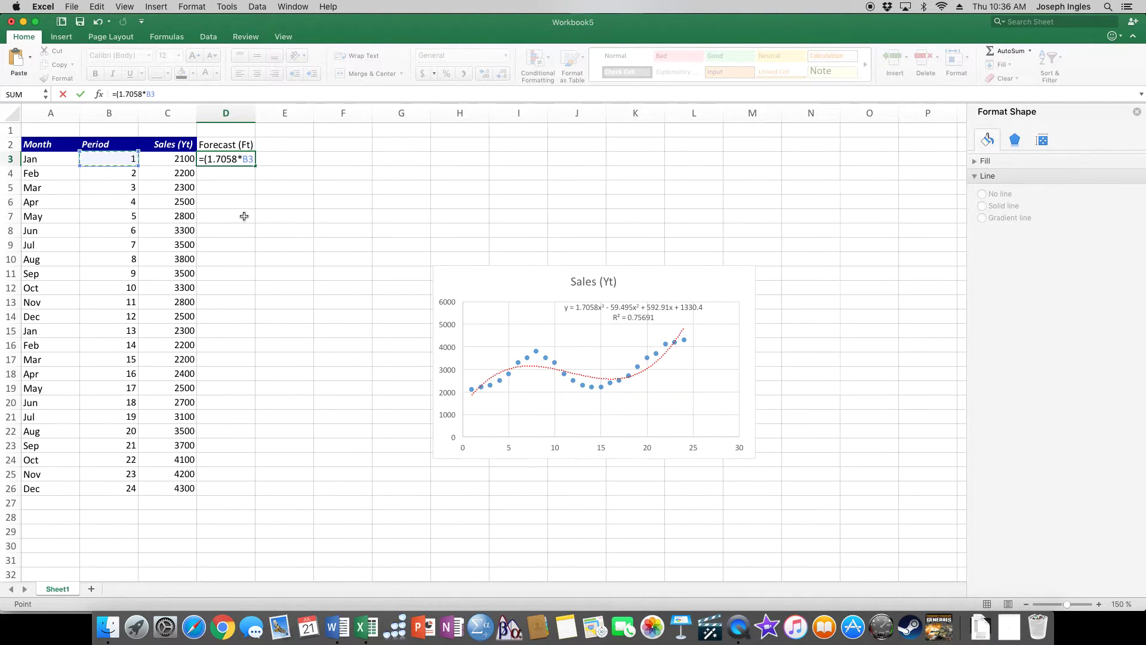
text(^3)-)
text((59.495*)
click(123, 158)
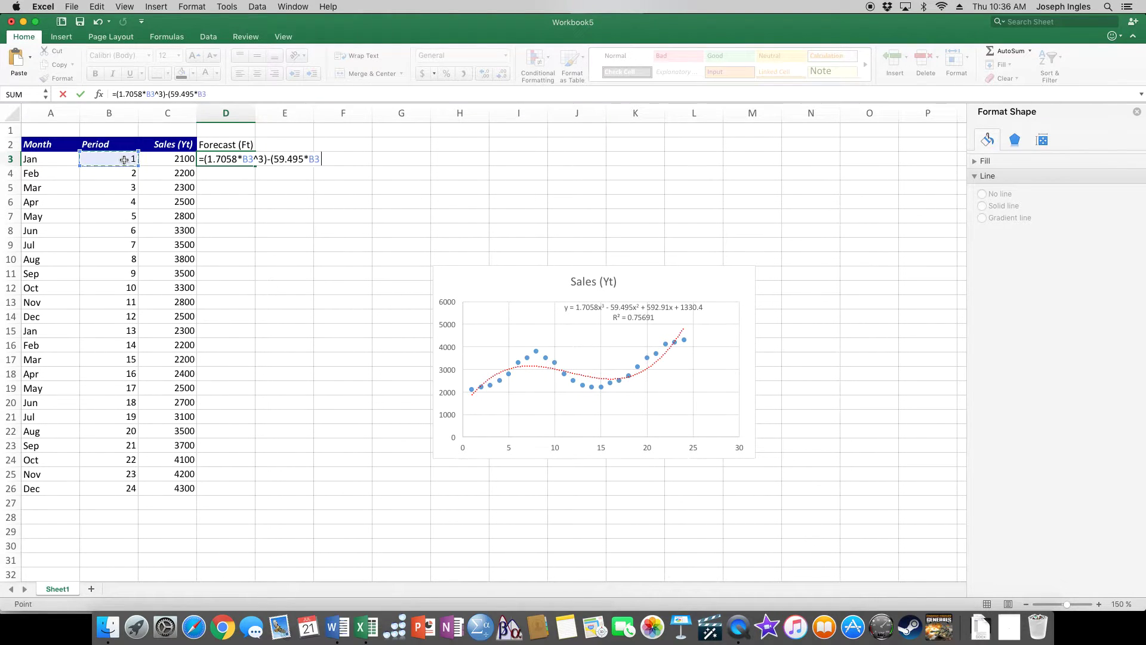
text(^3)-()
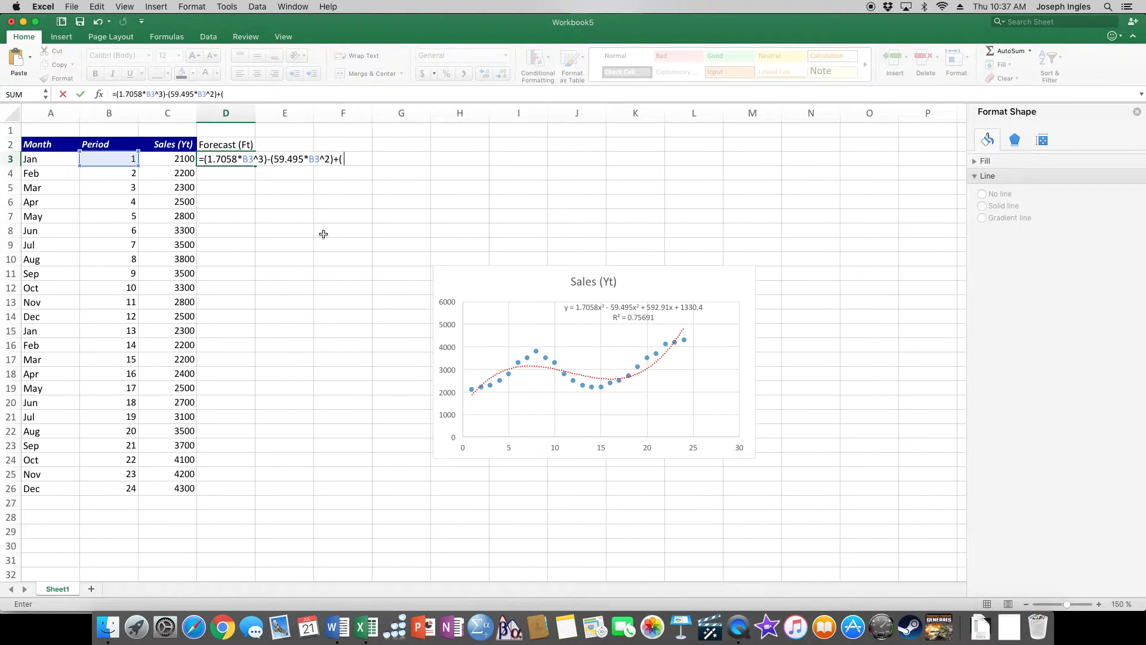
text(592.91*)
click(112, 158)
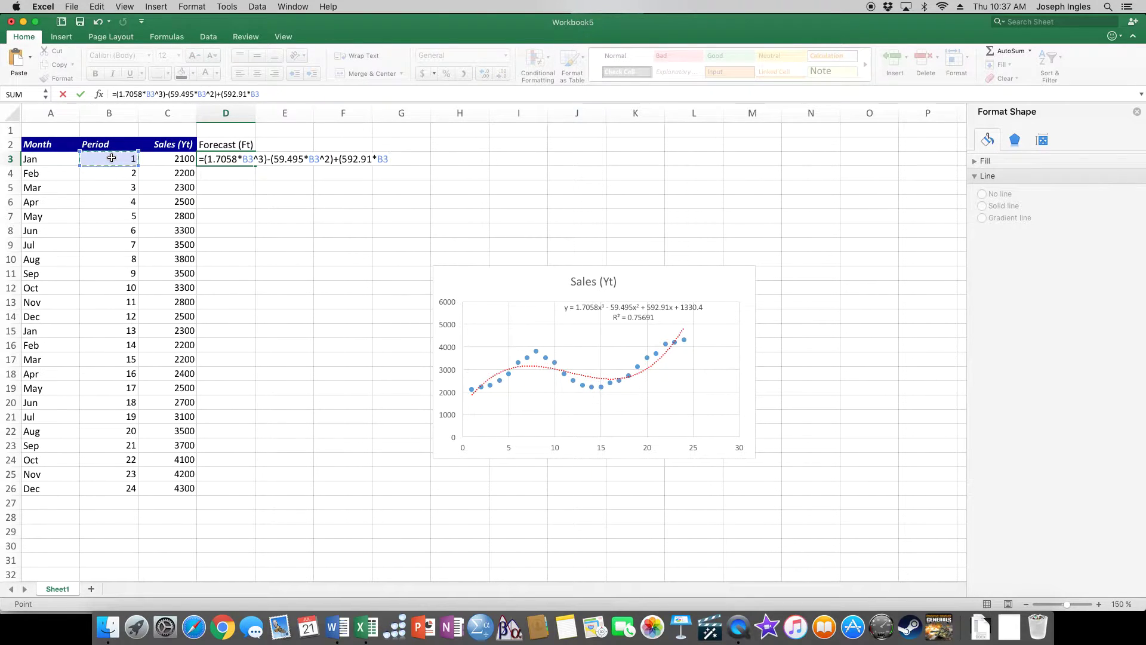
text())
text(1330.4)
key(Return)
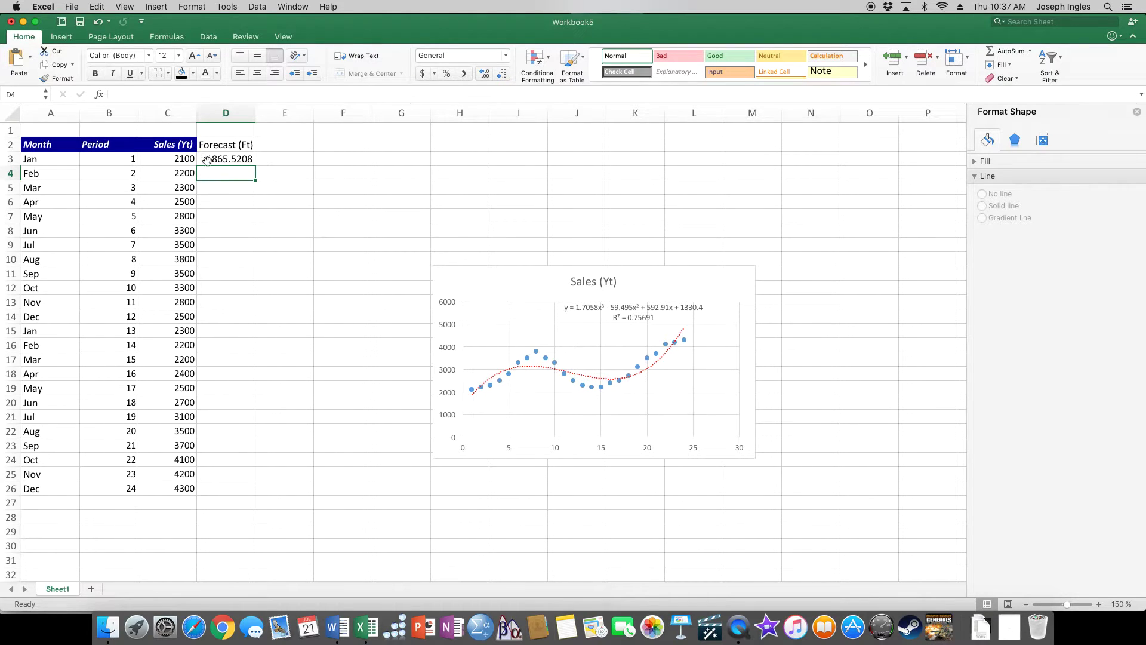
Step: Apply Accounting $ format to C3:D26 and fill D3's forecast formula down to D26
drag(185, 160, 246, 491)
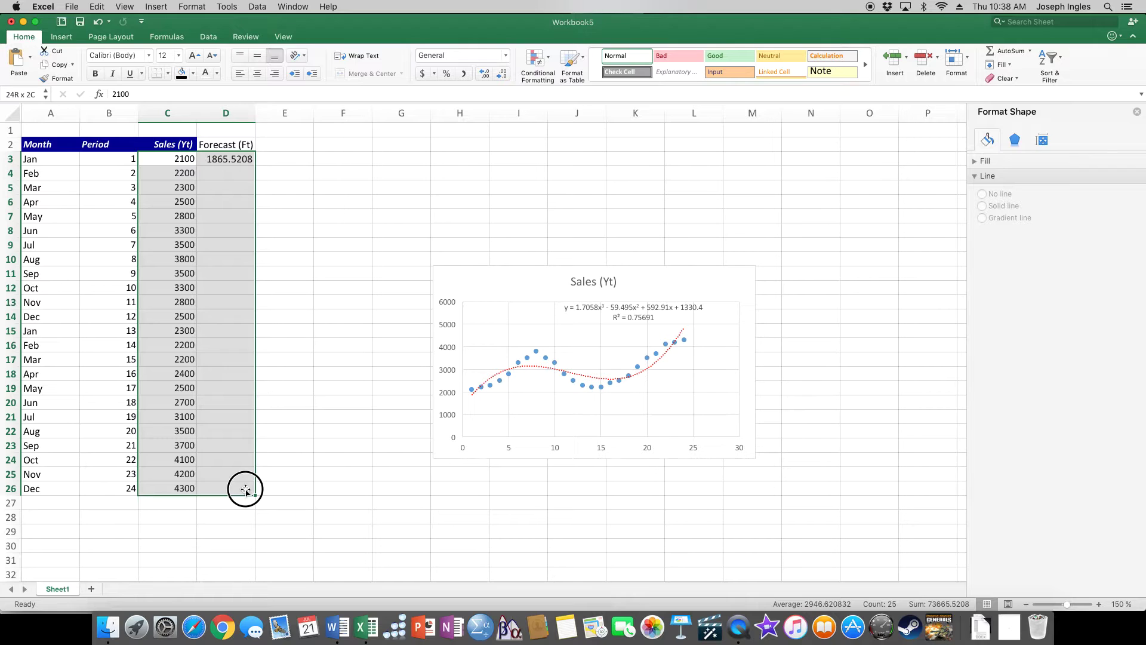
click(423, 74)
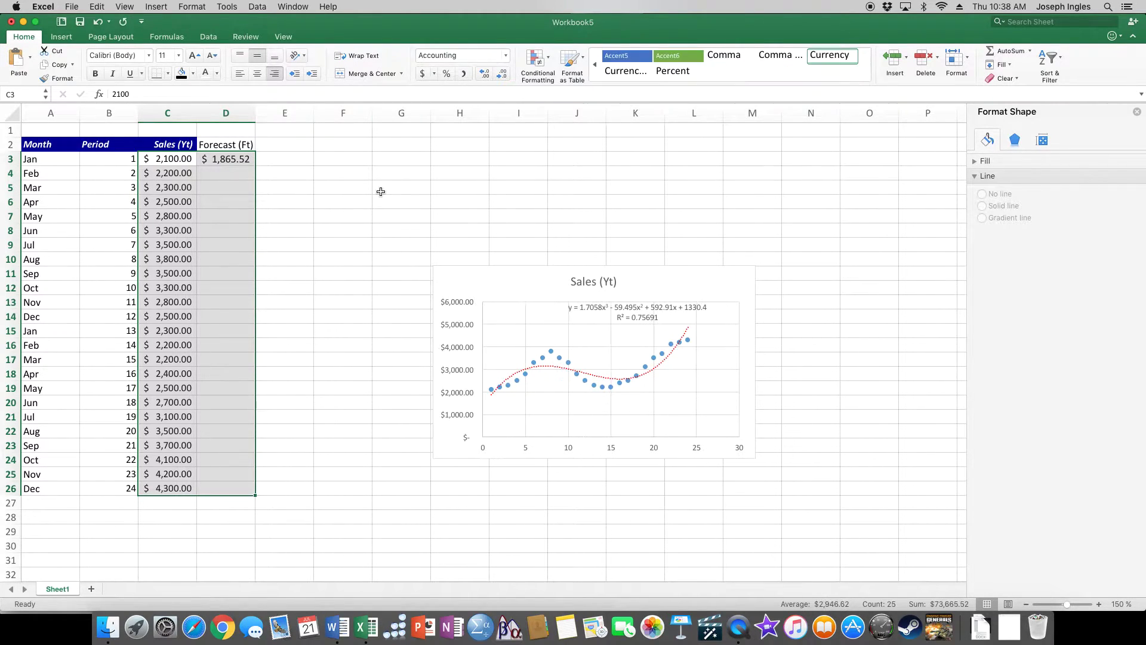
click(228, 159)
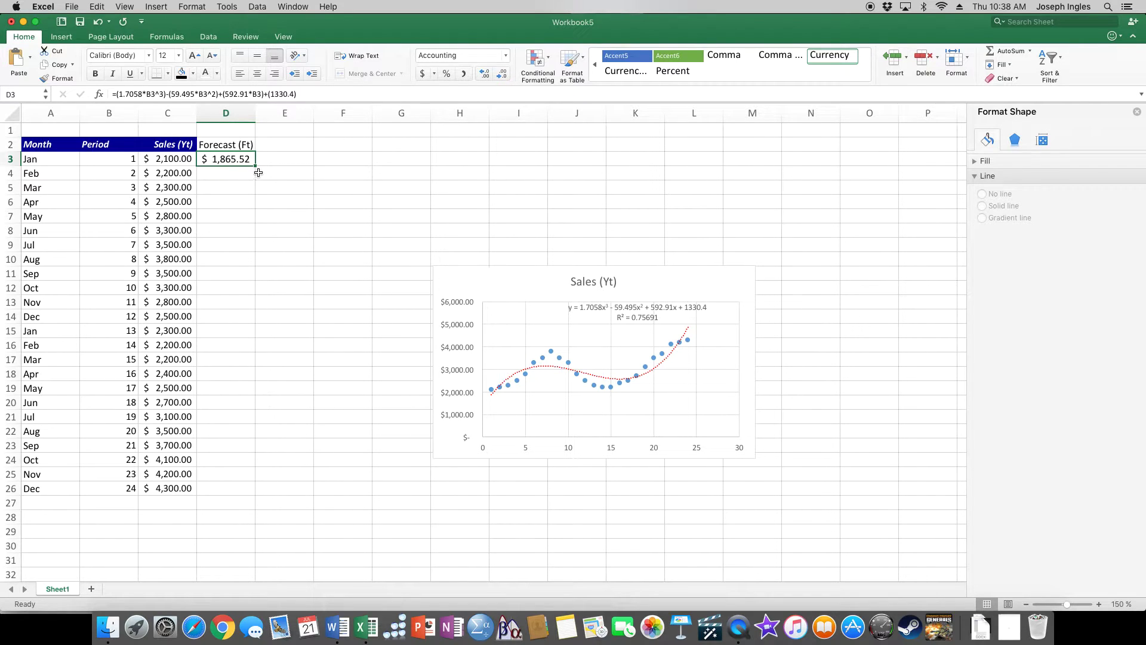
drag(256, 168, 285, 489)
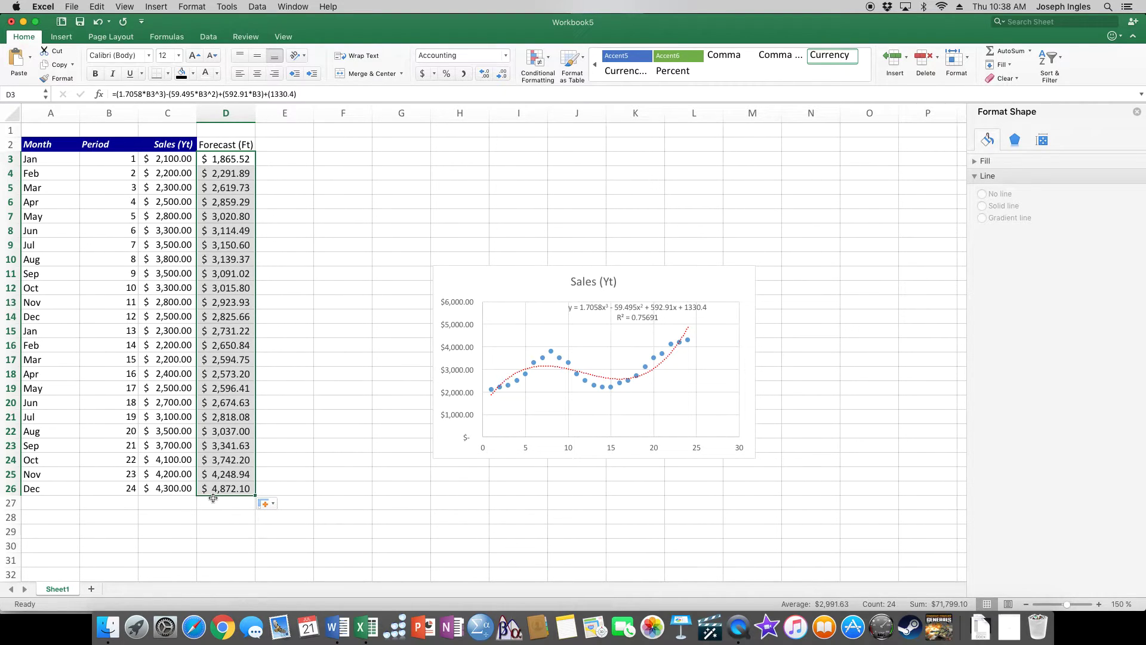
Step: Spot-check the forecast formulas in D3 and D11, leaving them unchanged
double_click(217, 156)
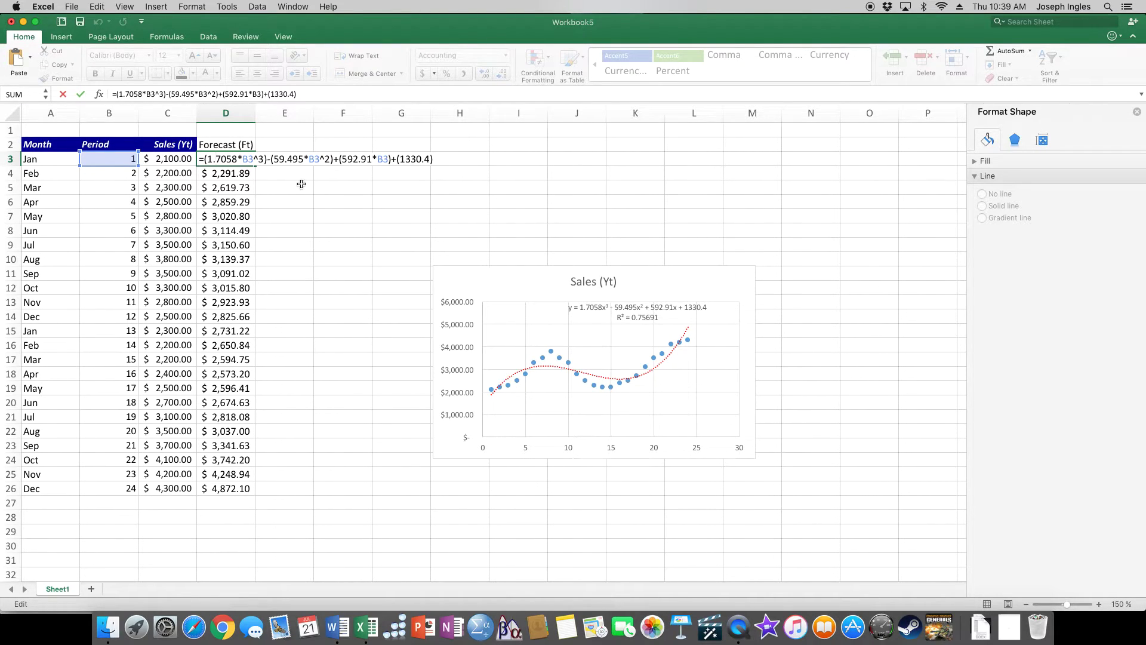
key(Return)
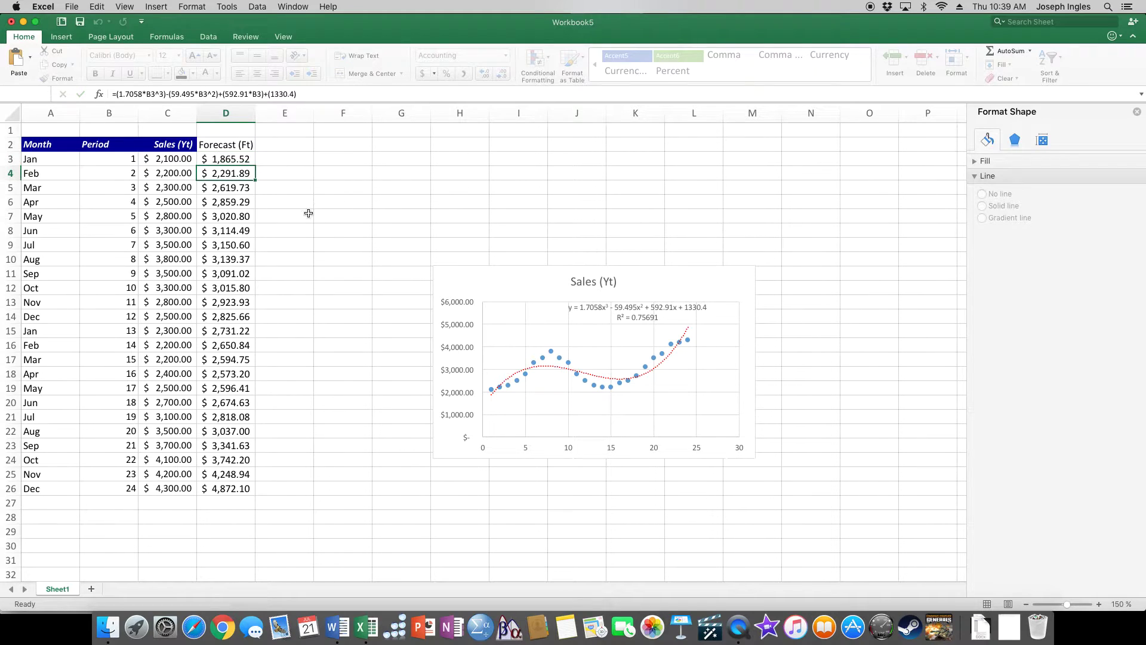
key(Down)
key(Down)
key(Down)
key(Down)
key(Down)
key(Down)
key(Down)
key(ctrl+u)
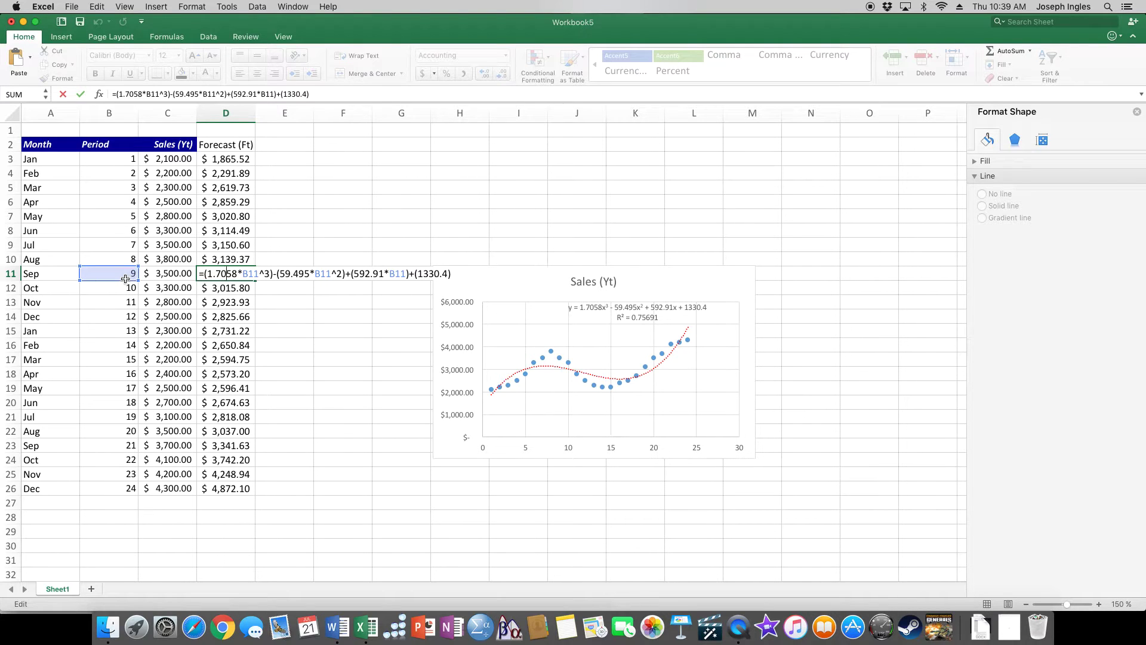
key(Return)
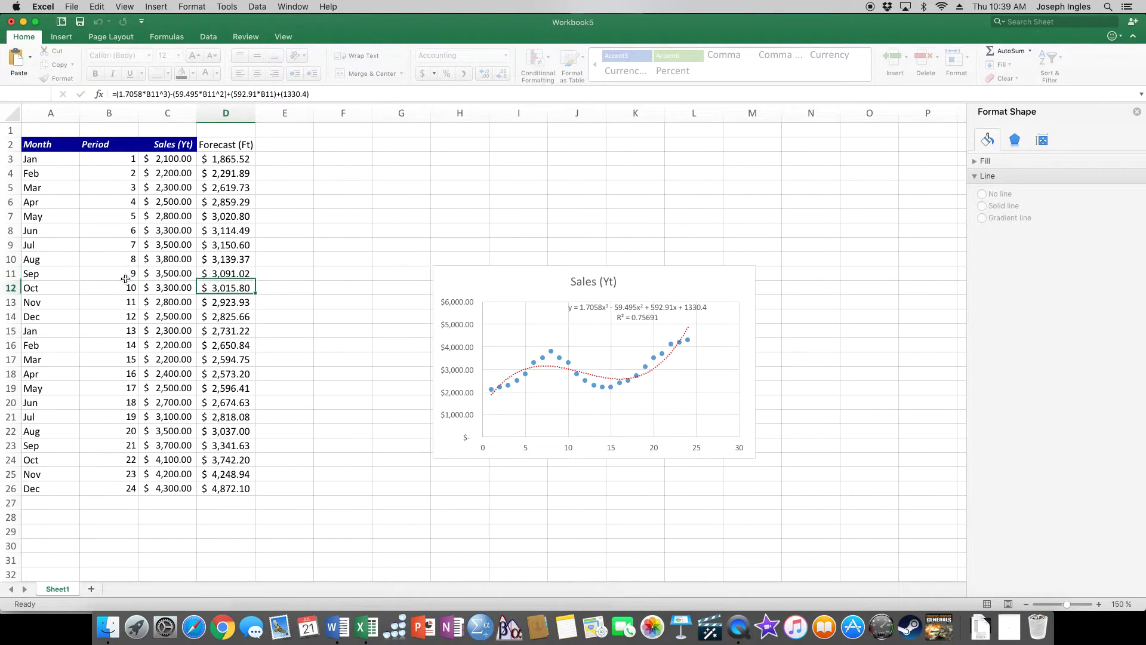
Step: Enter the title '3rd Order Polynomial Trendline' in cell A1
click(70, 128)
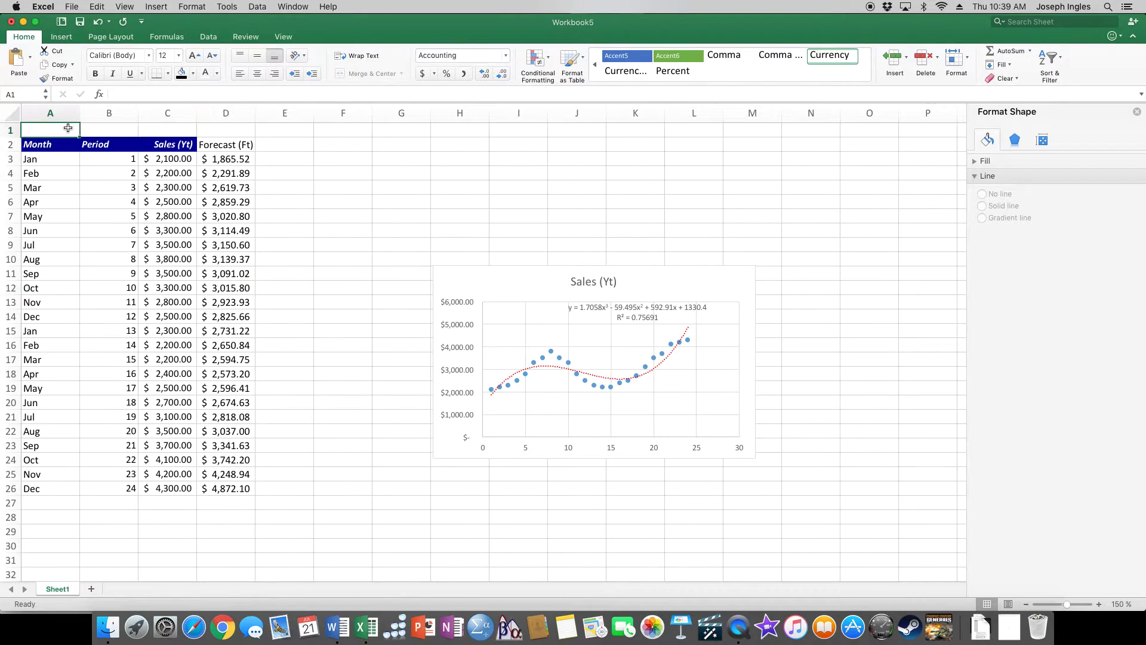
text(3rd Or)
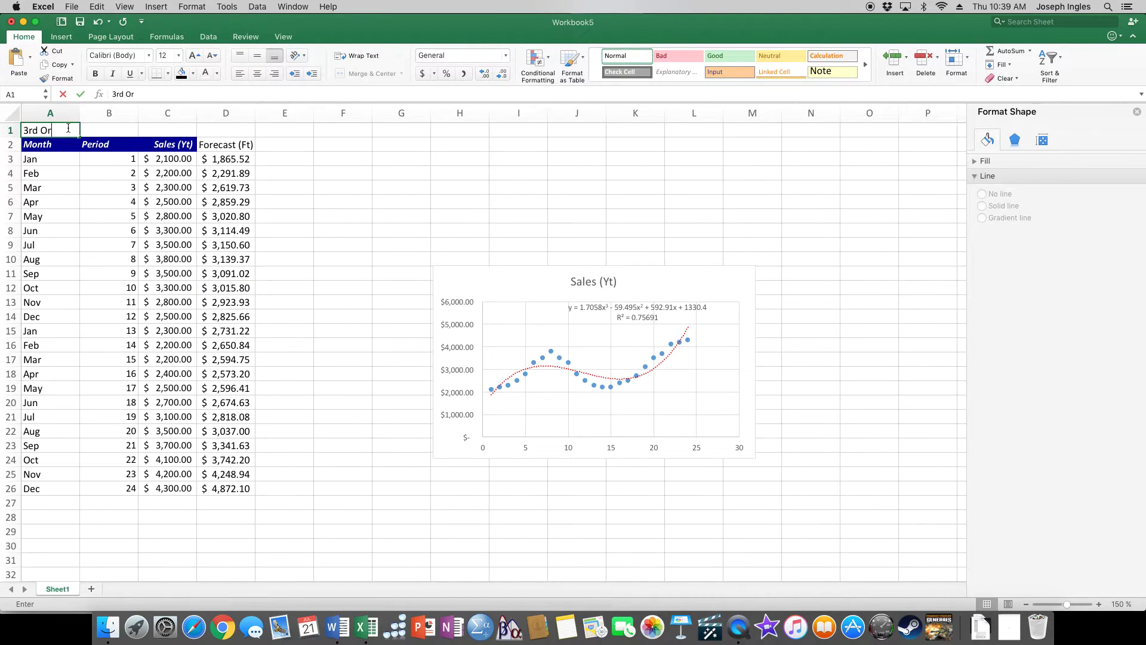
text(der Polynomial Tr)
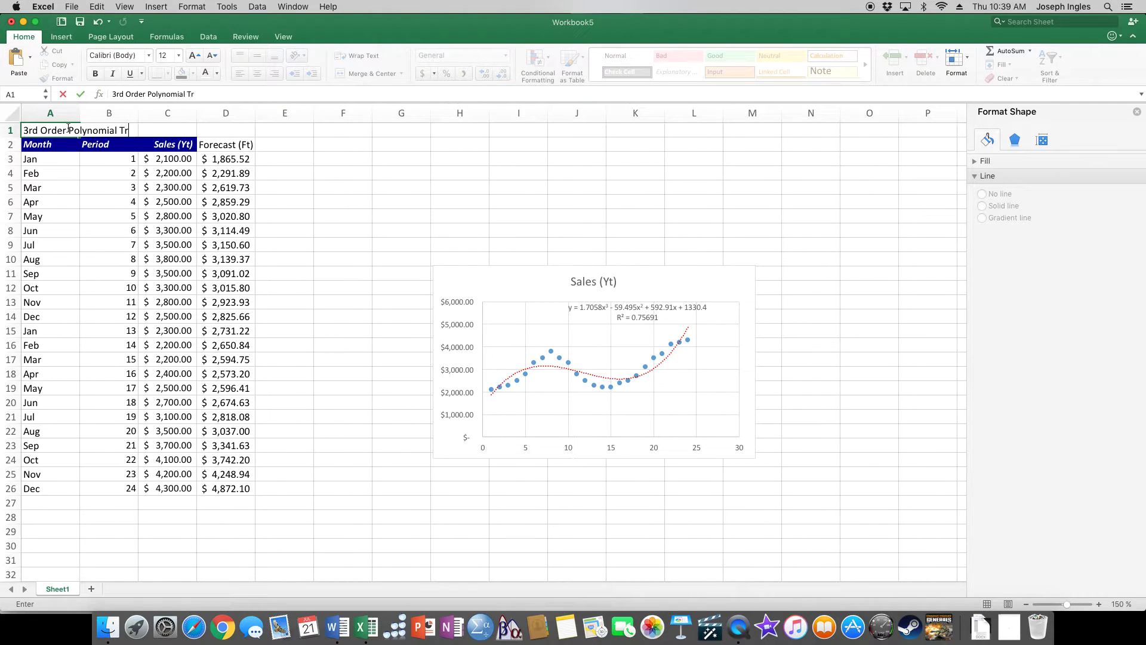
text(endline)
key(Return)
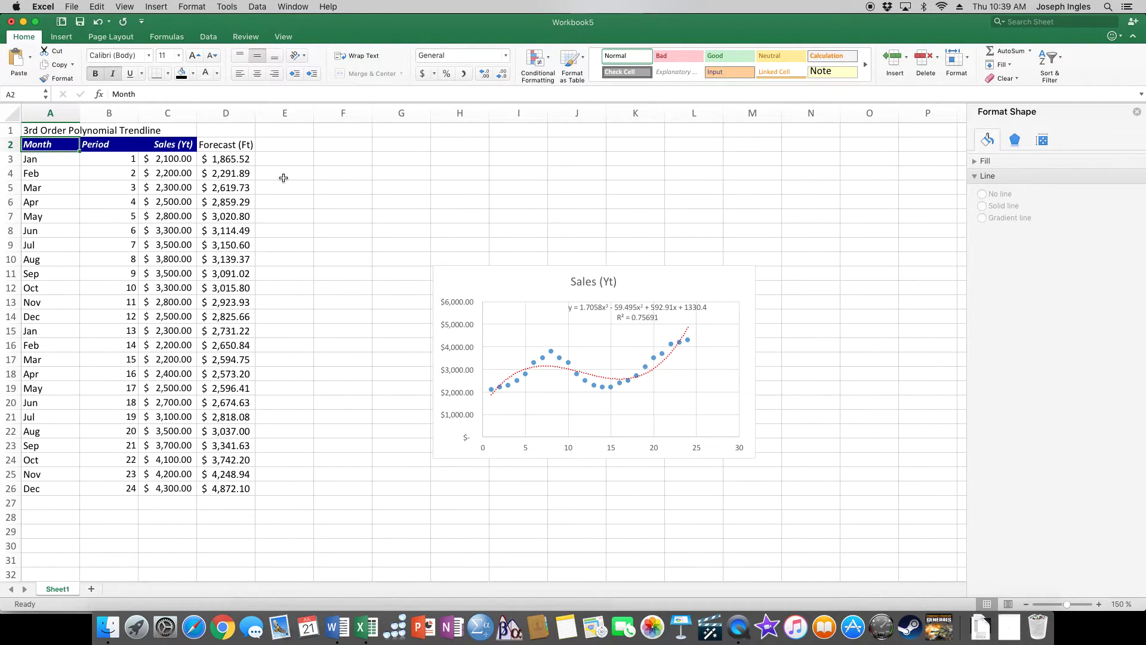
click(282, 145)
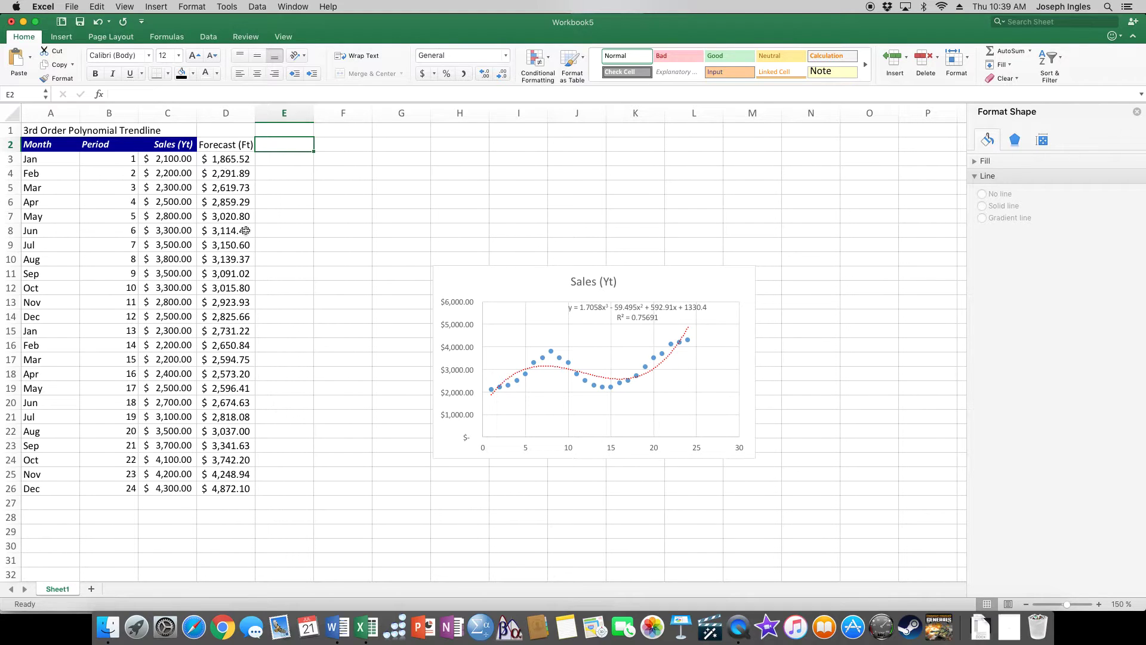
Step: Add the header 'Error (Yt-Ft)' in E2 and the formula =C3-D3 in E3
mouse_move(493, 394)
text(Error (Yt0)
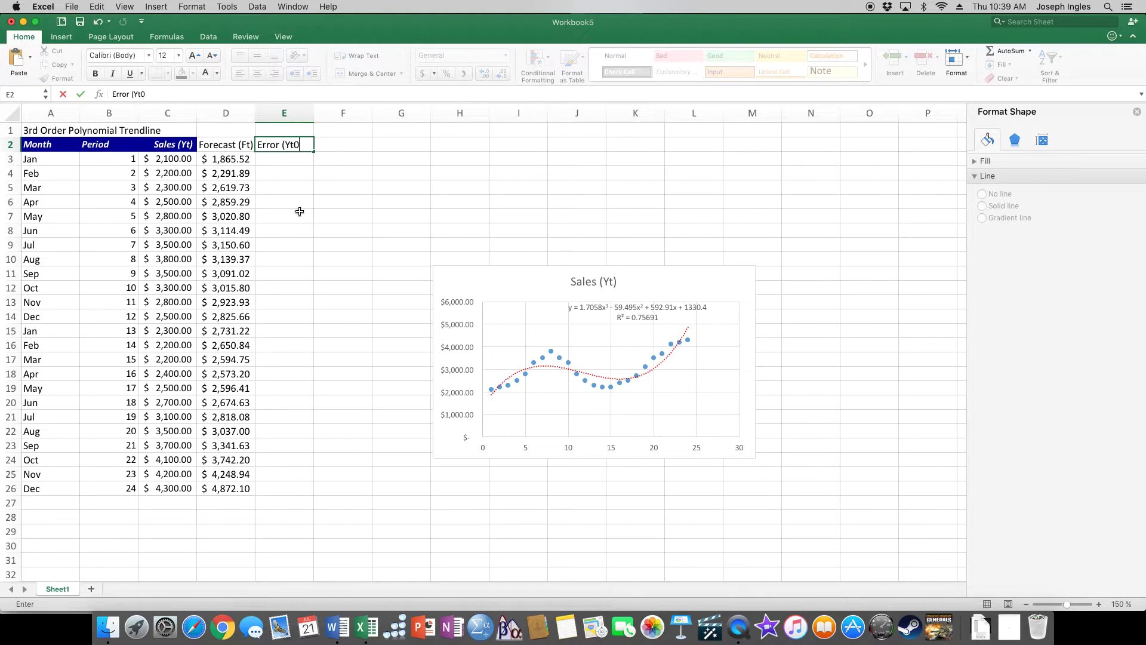
key(BackSpace)
text(-Ft))
key(Return)
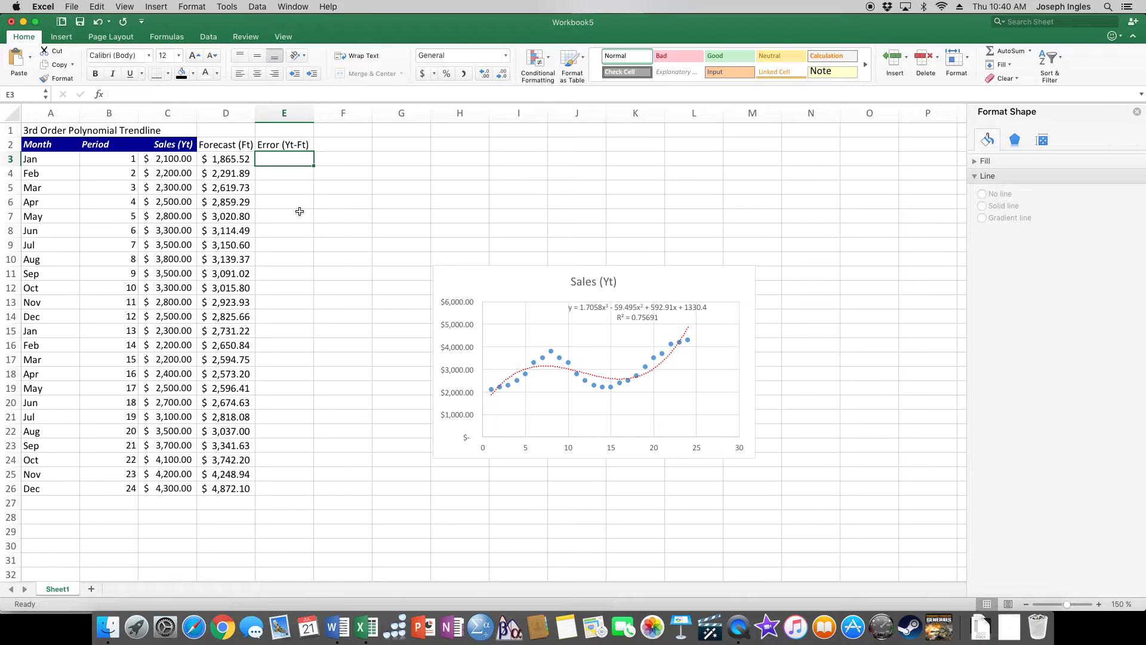
text(=)
click(175, 159)
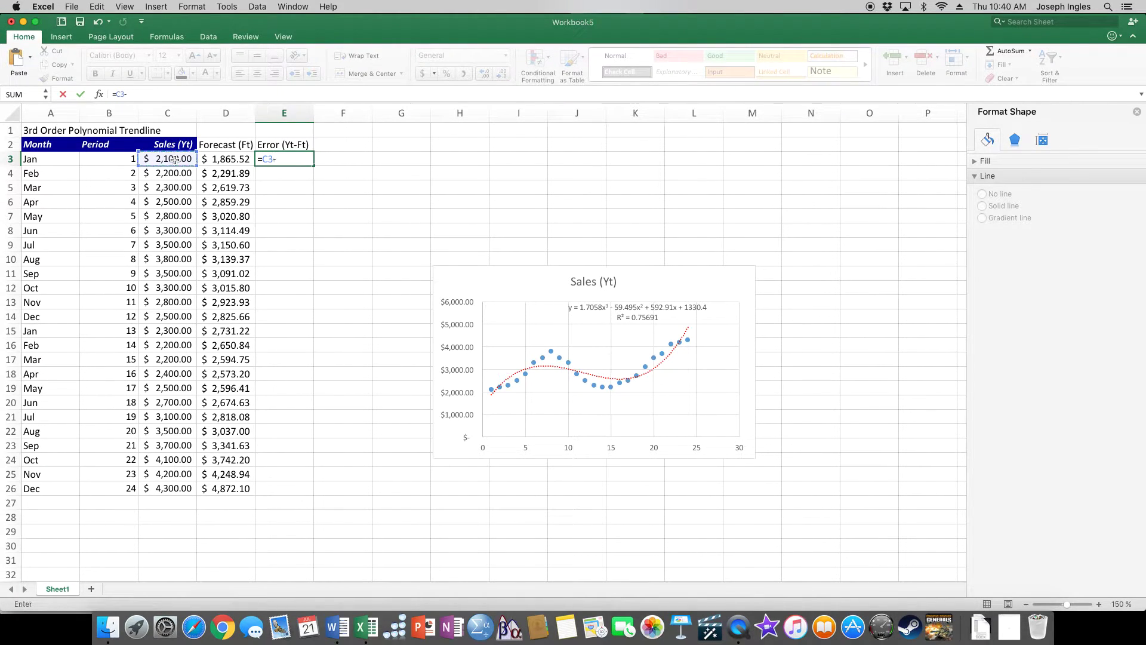
click(240, 160)
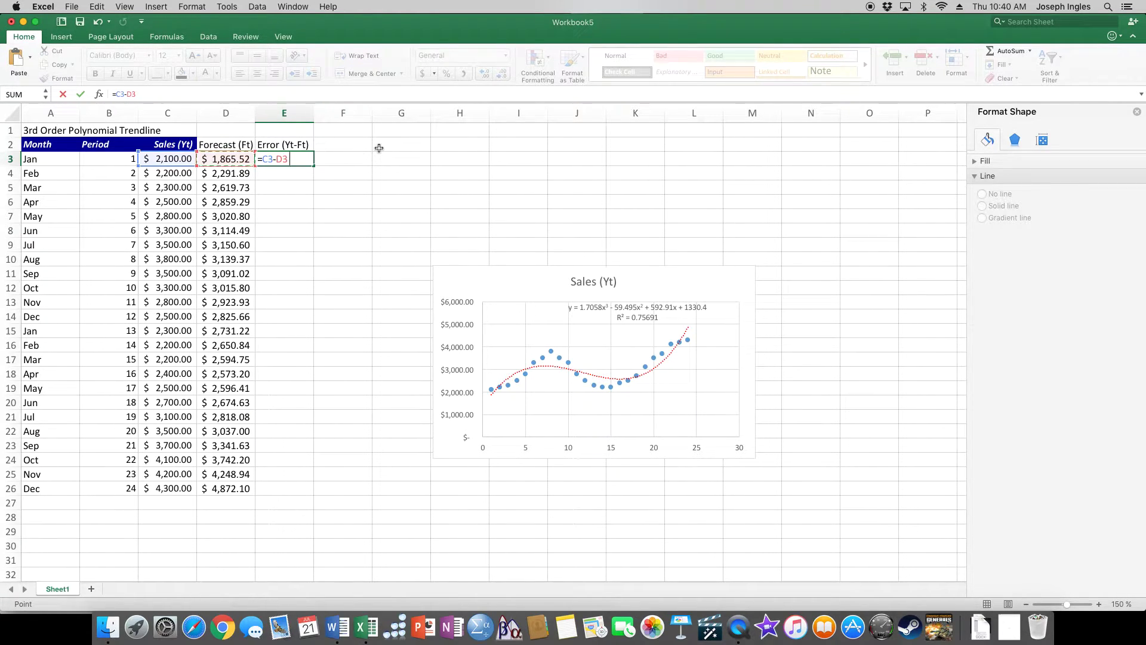
key(Return)
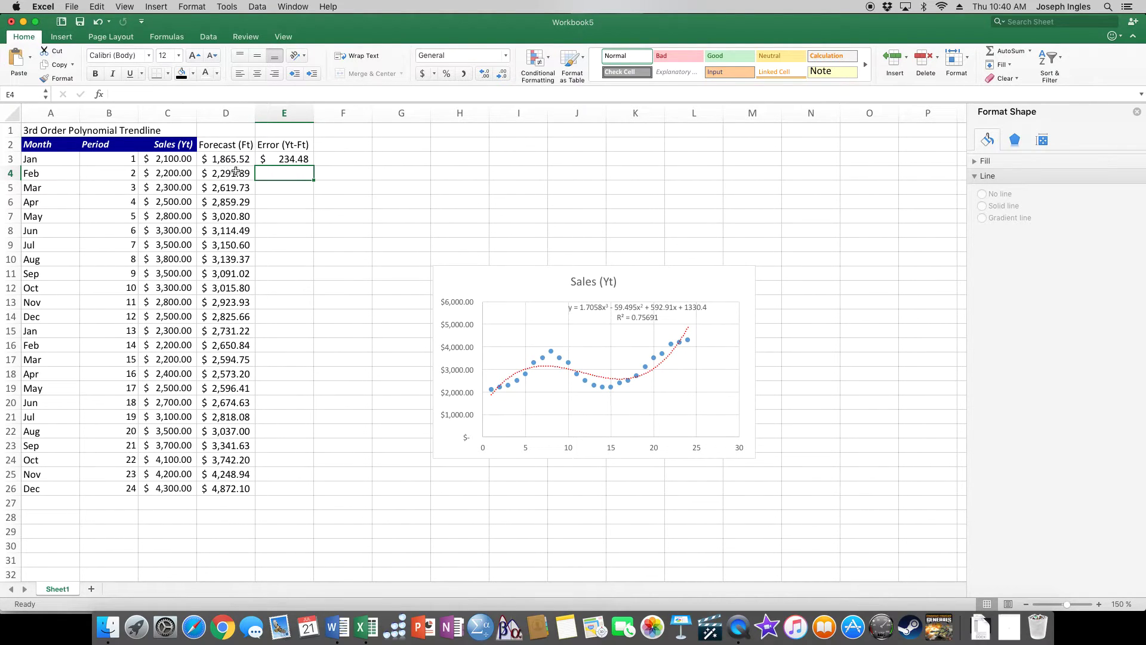
Step: Fill the error formula down through E26 to cover all 24 months
click(261, 160)
drag(314, 166, 311, 495)
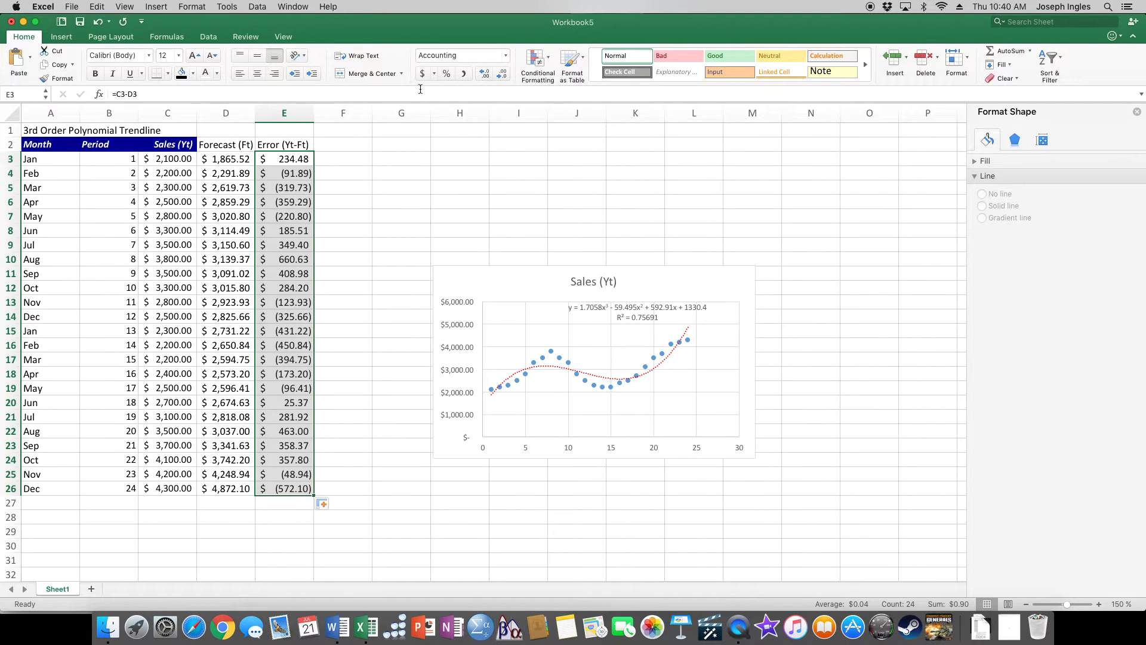
click(272, 173)
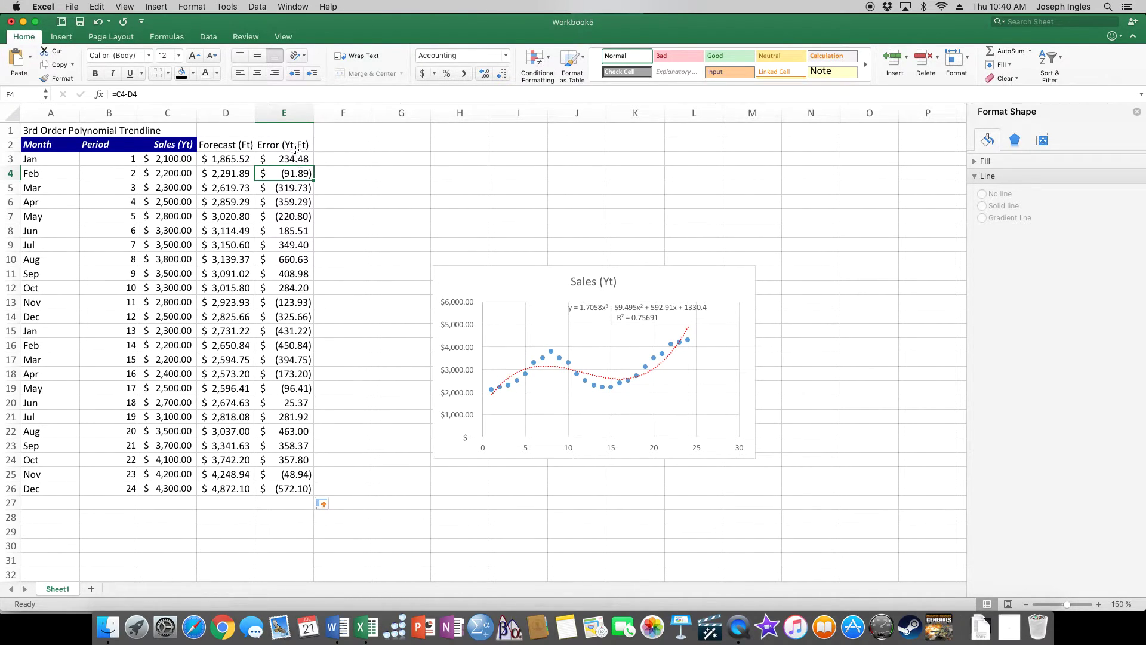
Step: Add the header '(Yt-Ft)^2' in F2 and the formula =E3^2 in F3
click(335, 149)
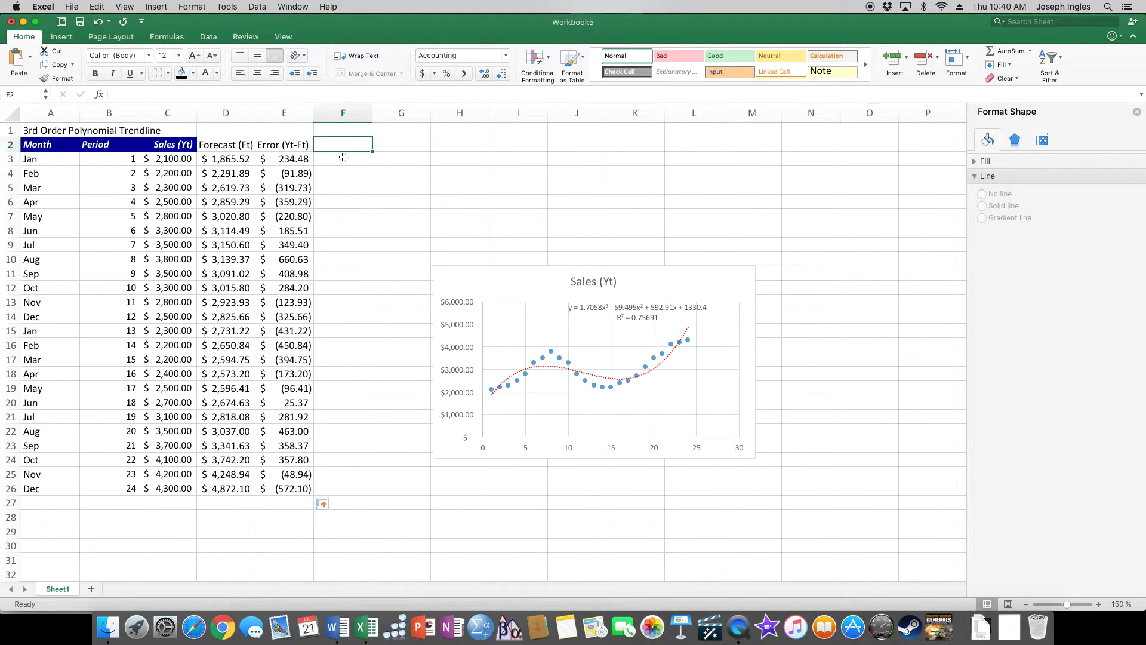
text(()
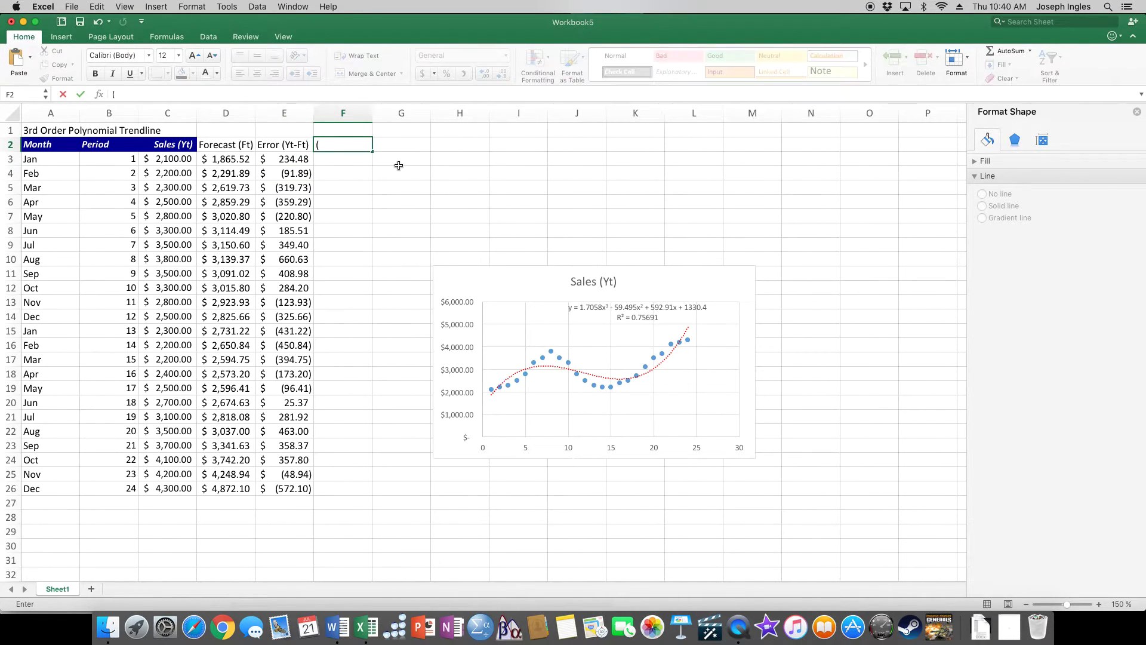
text(Yt-Ft)^2)
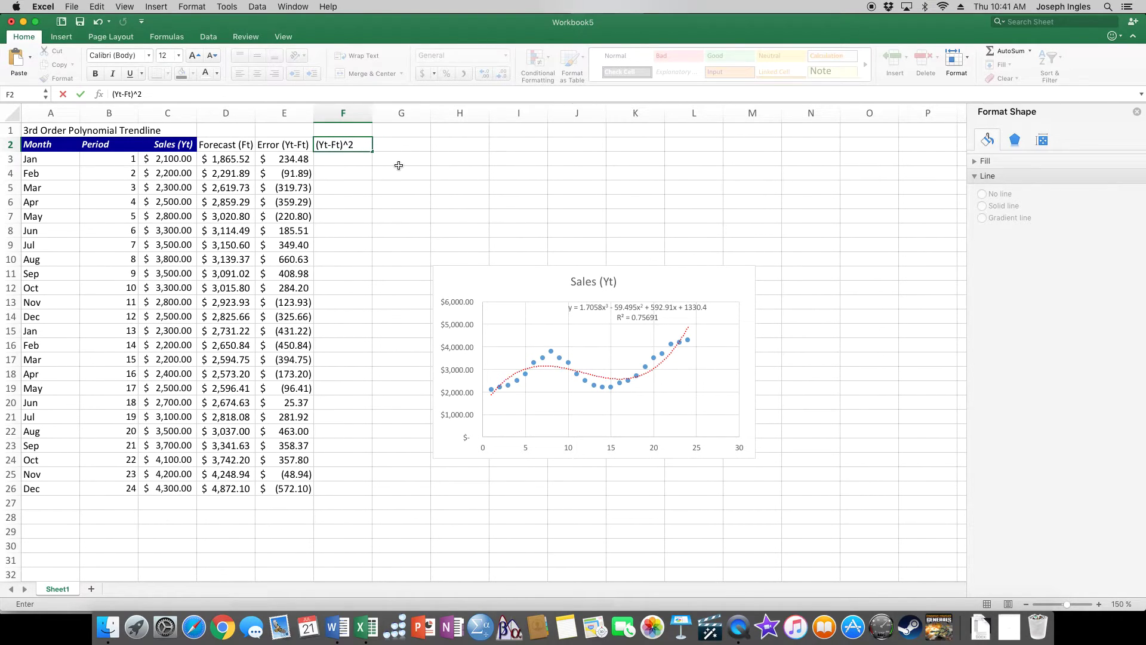
key(Return)
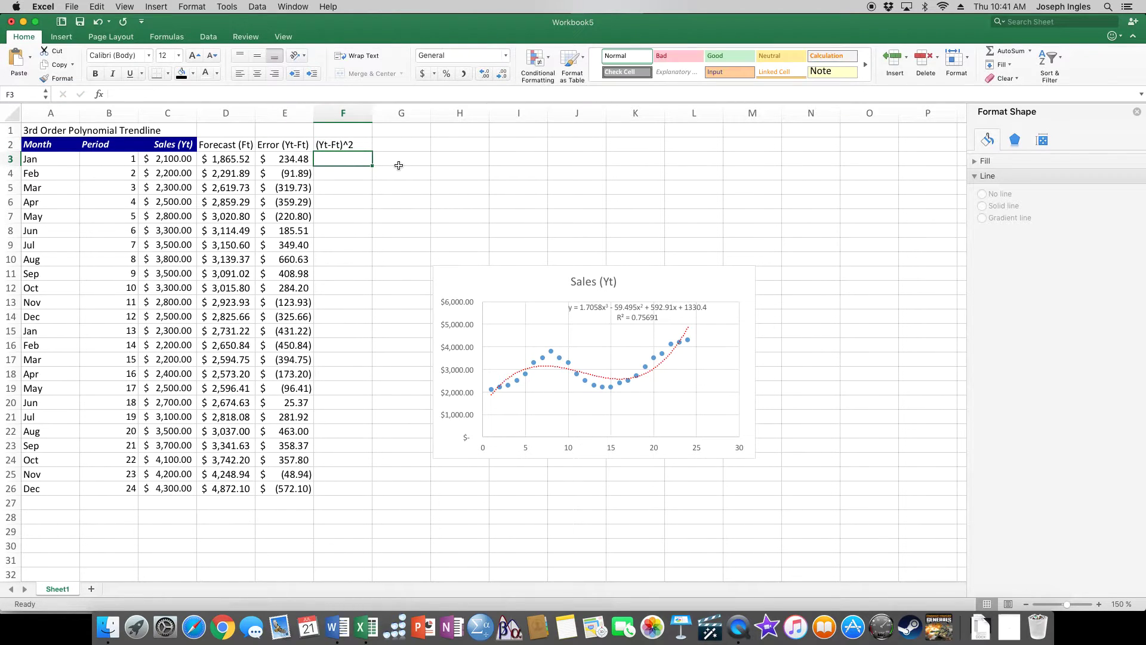
text(=)
click(291, 160)
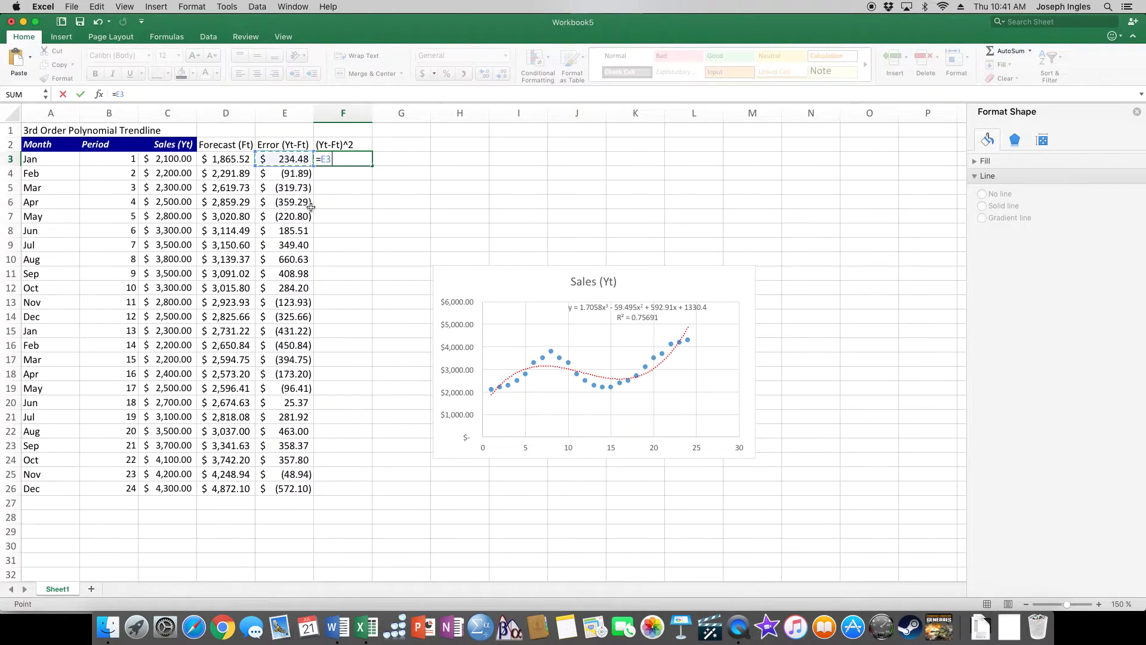
text(^2)
key(Return)
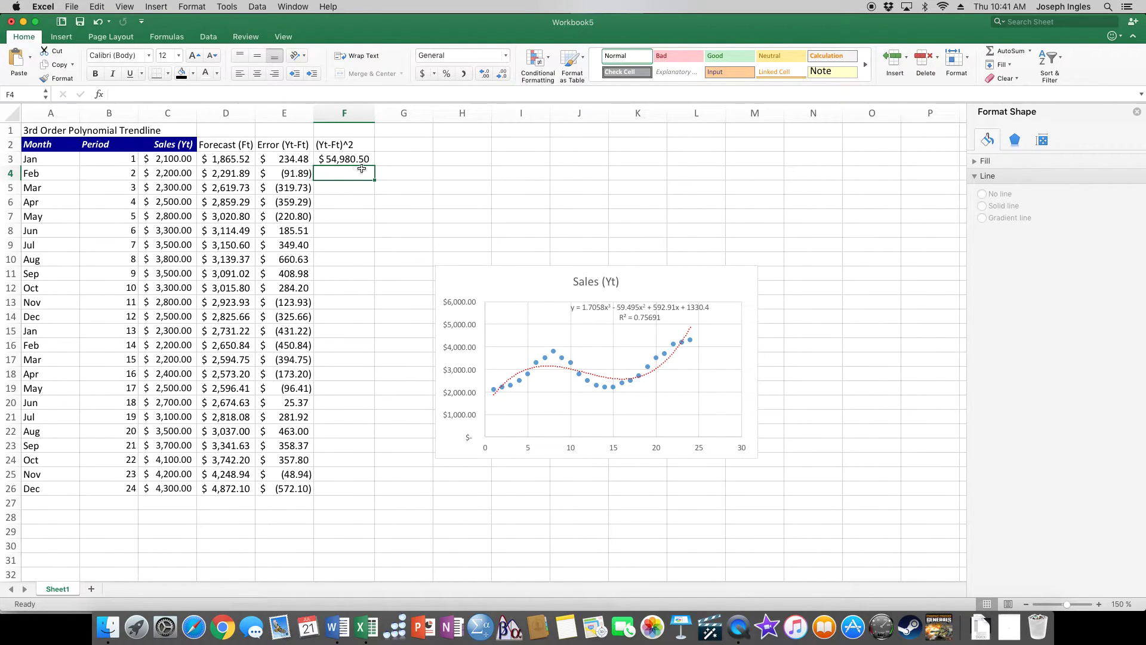
Step: Fill the squared-error formula down to F26 and widen column F to show all values
click(362, 160)
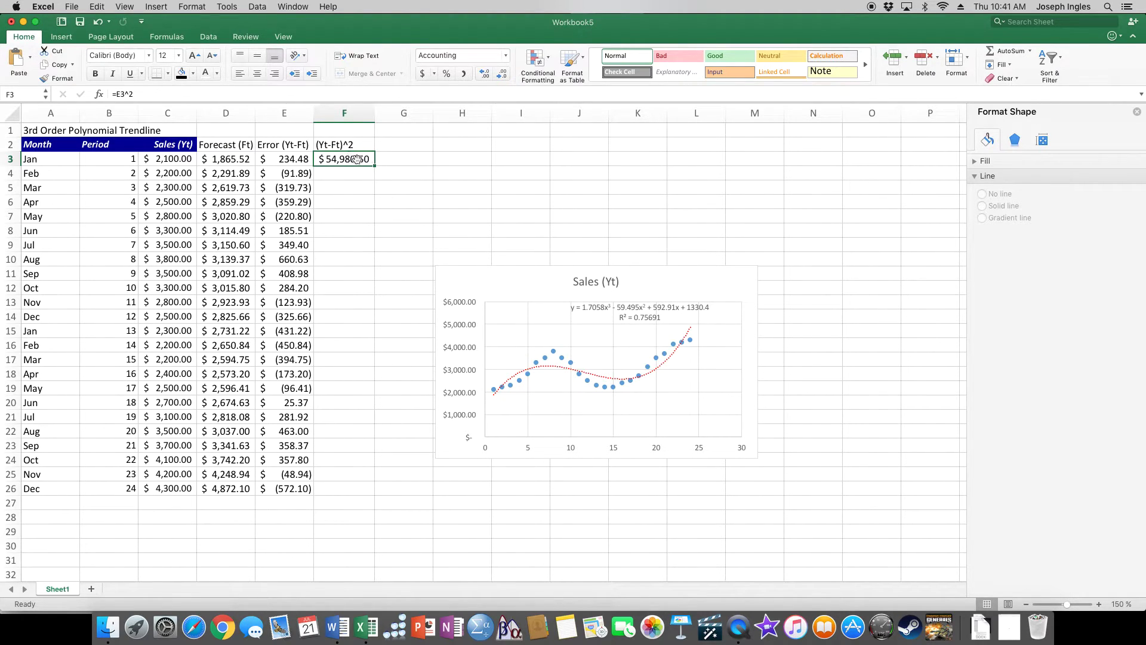
click(374, 166)
drag(375, 166, 373, 491)
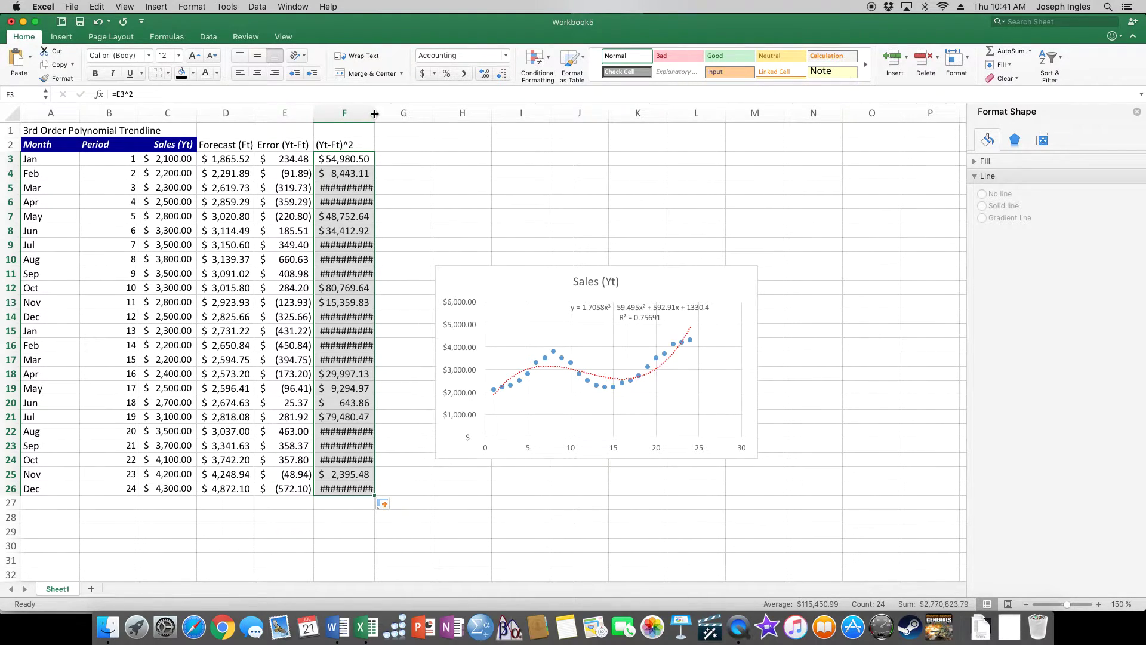
drag(374, 114, 400, 116)
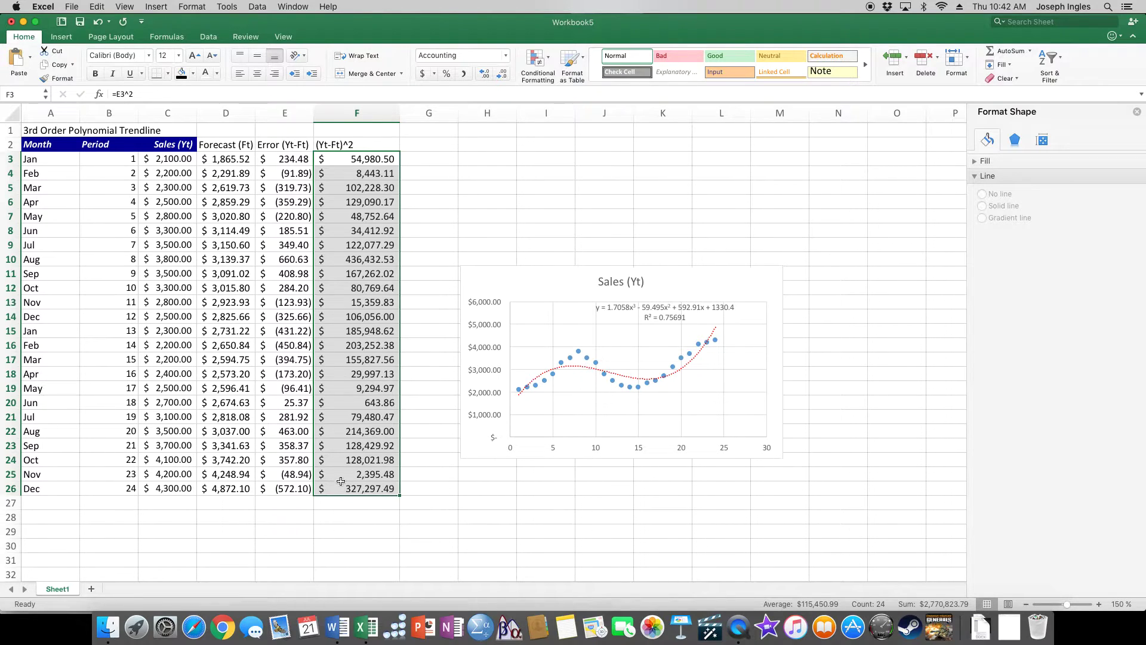
Step: Save the workbook via Save As as Workbook5.xlsx on the Desktop
click(72, 7)
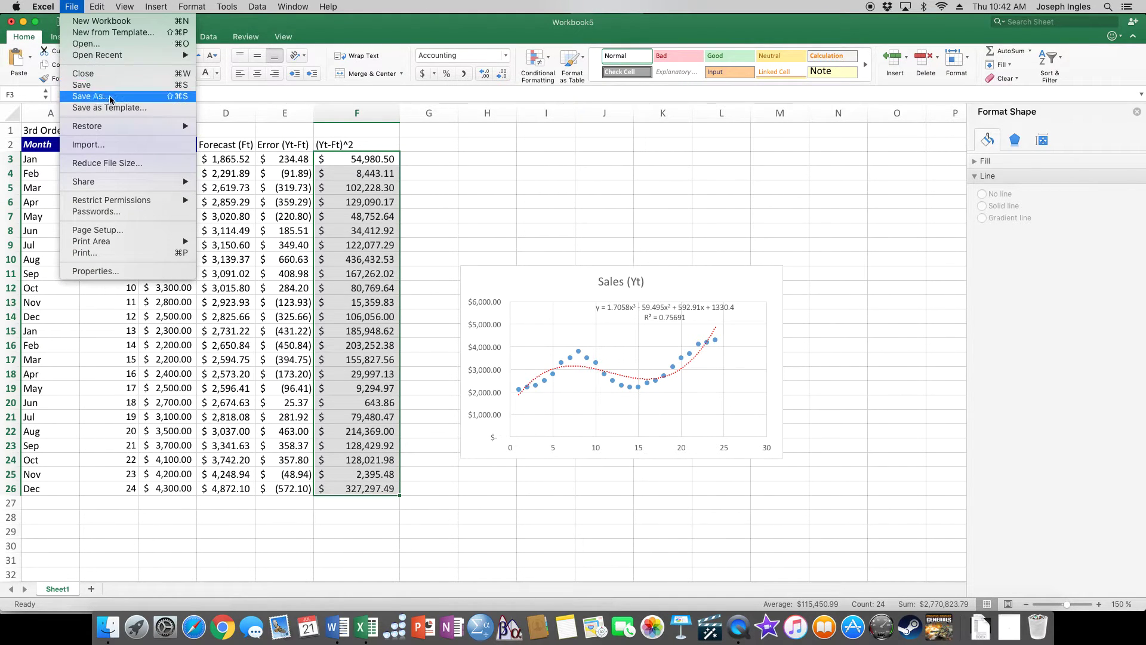
click(90, 96)
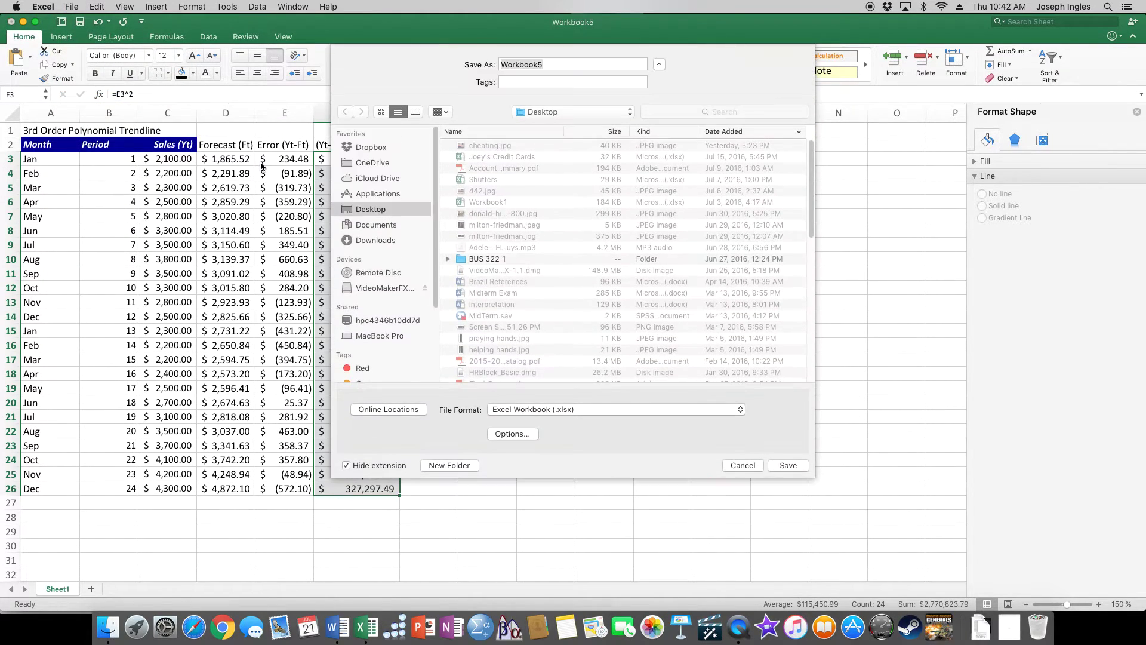
click(751, 469)
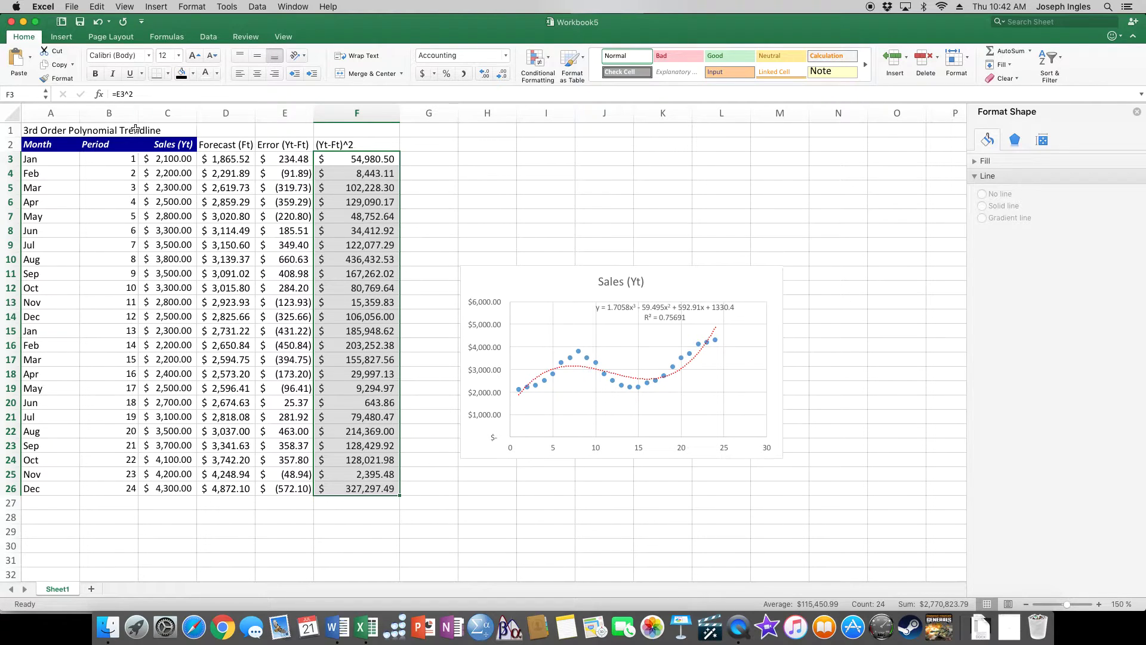
Step: Copy the Sales (Yt) header's dark blue style onto the Forecast, Error and (Yt-Ft)^2 headers
click(166, 148)
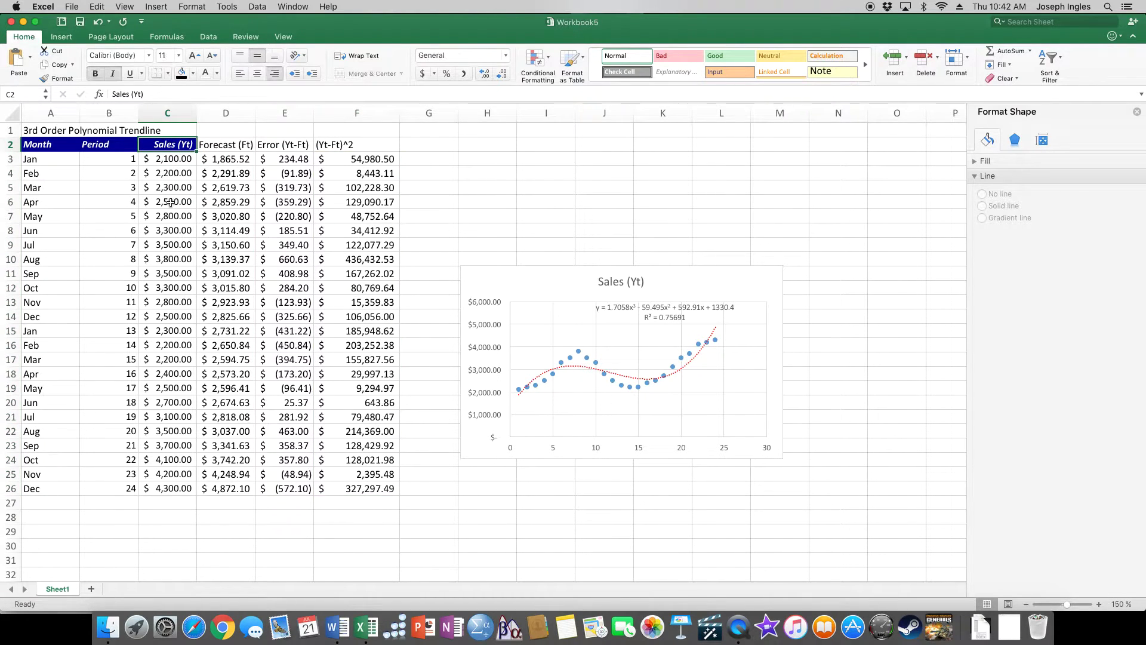
click(42, 79)
drag(222, 145, 361, 148)
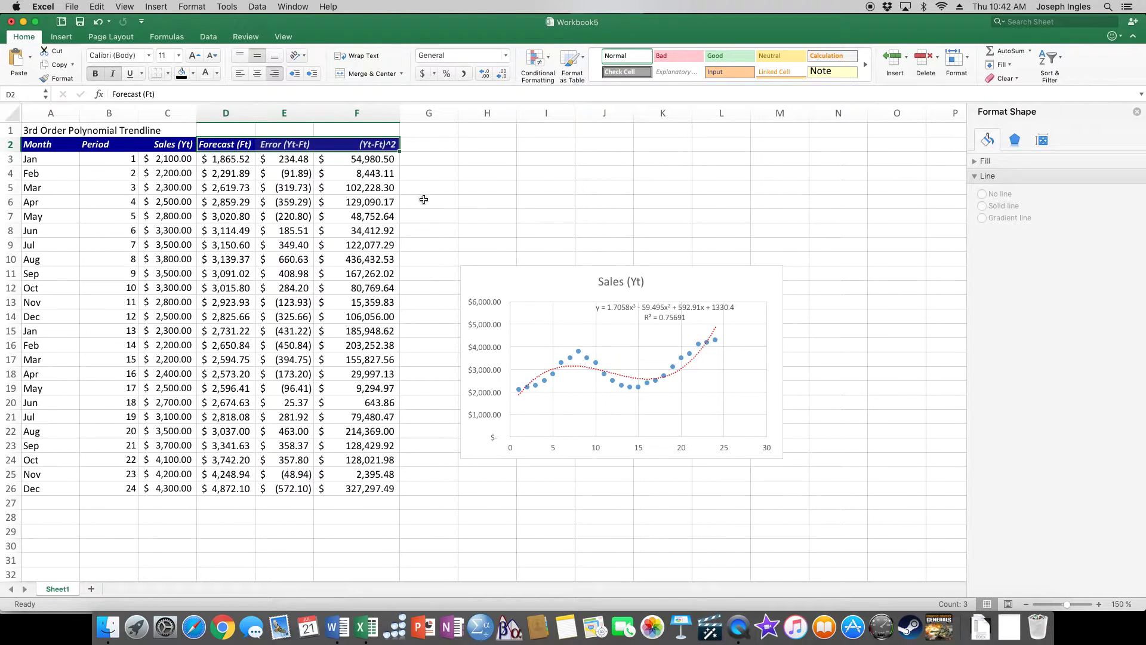
Step: Label cell E27 'MSE' and select F27 for its value
click(323, 507)
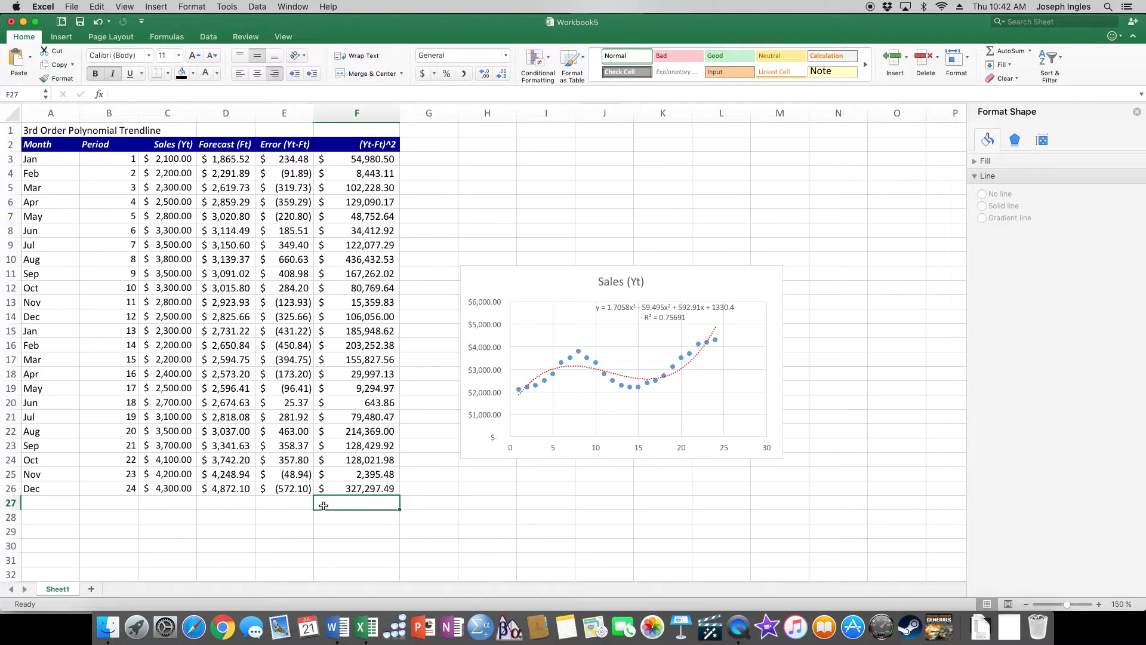
click(292, 503)
text(MSE)
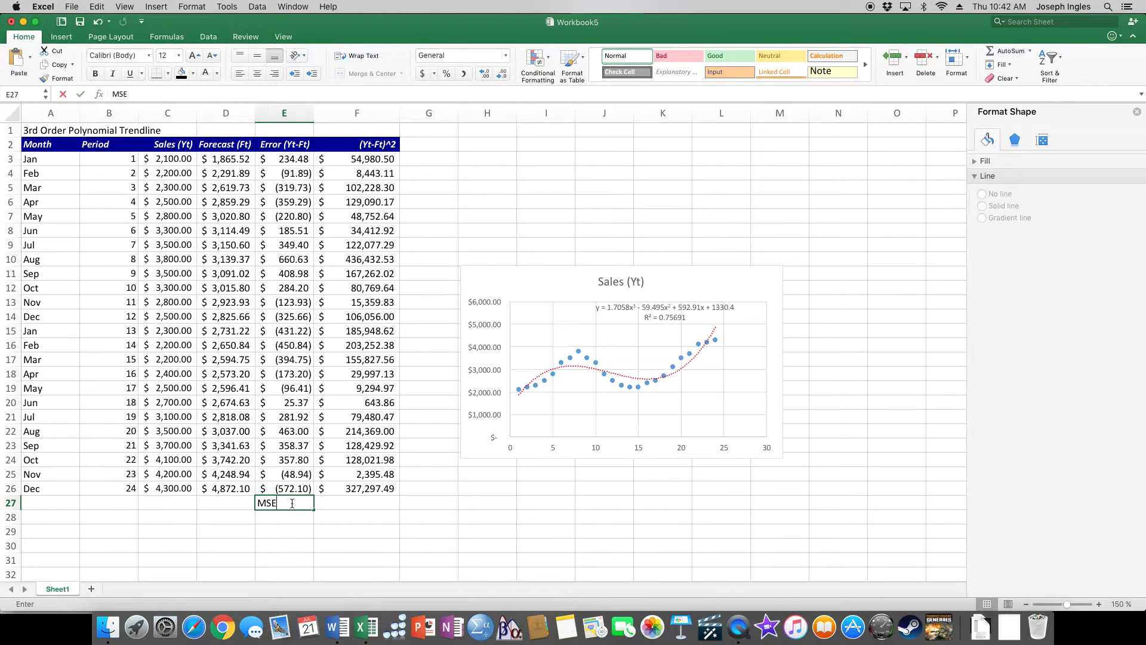
key(Left)
click(321, 503)
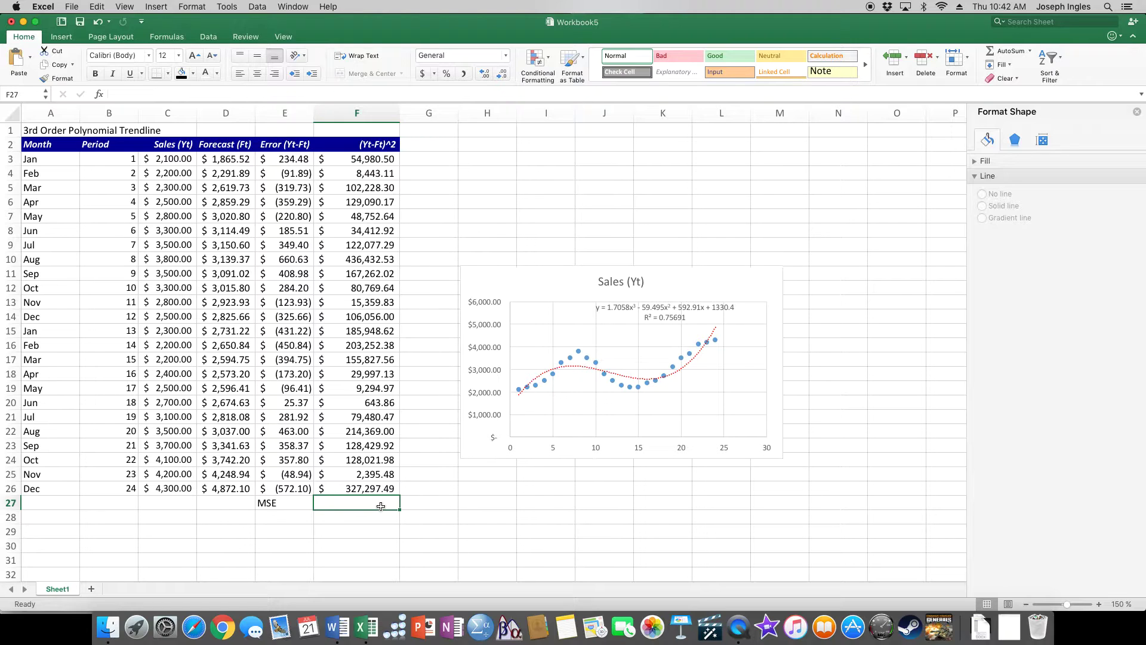
click(1030, 52)
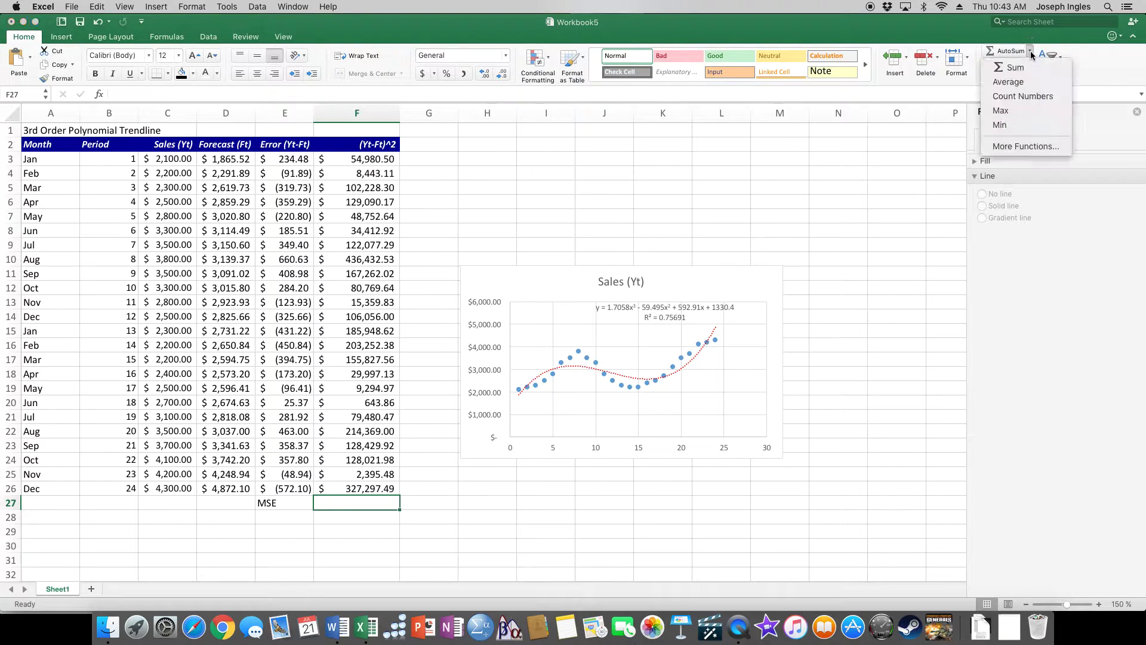
Step: Insert =AVERAGE(F3:F26) in F27, giving an MSE of $115,450.99
click(1022, 83)
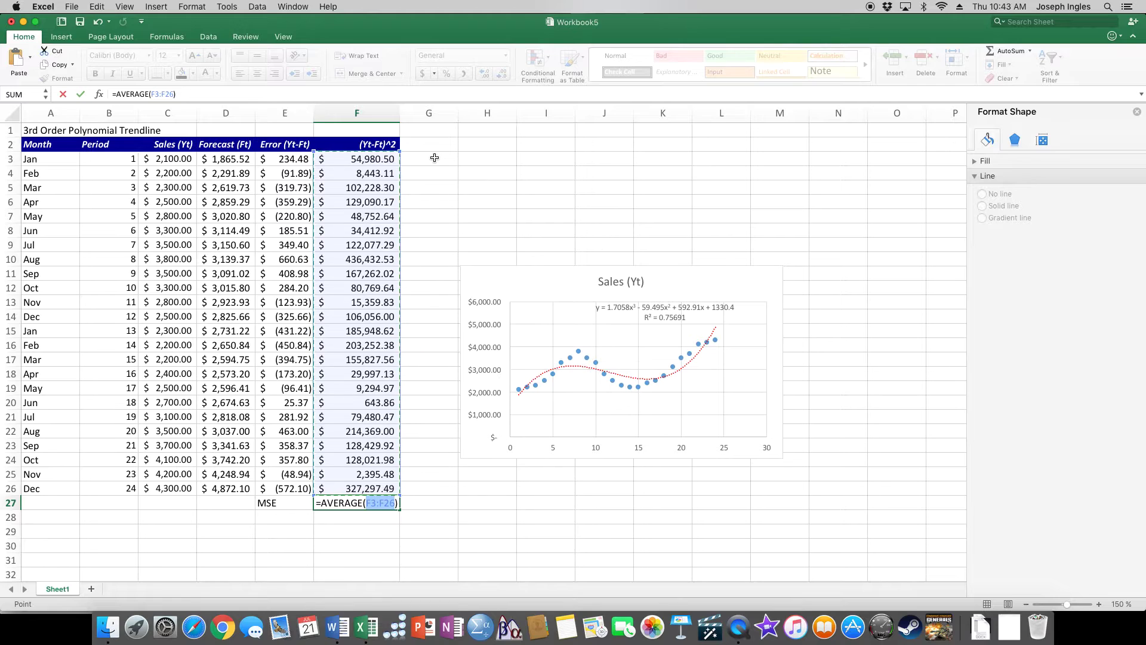
key(Return)
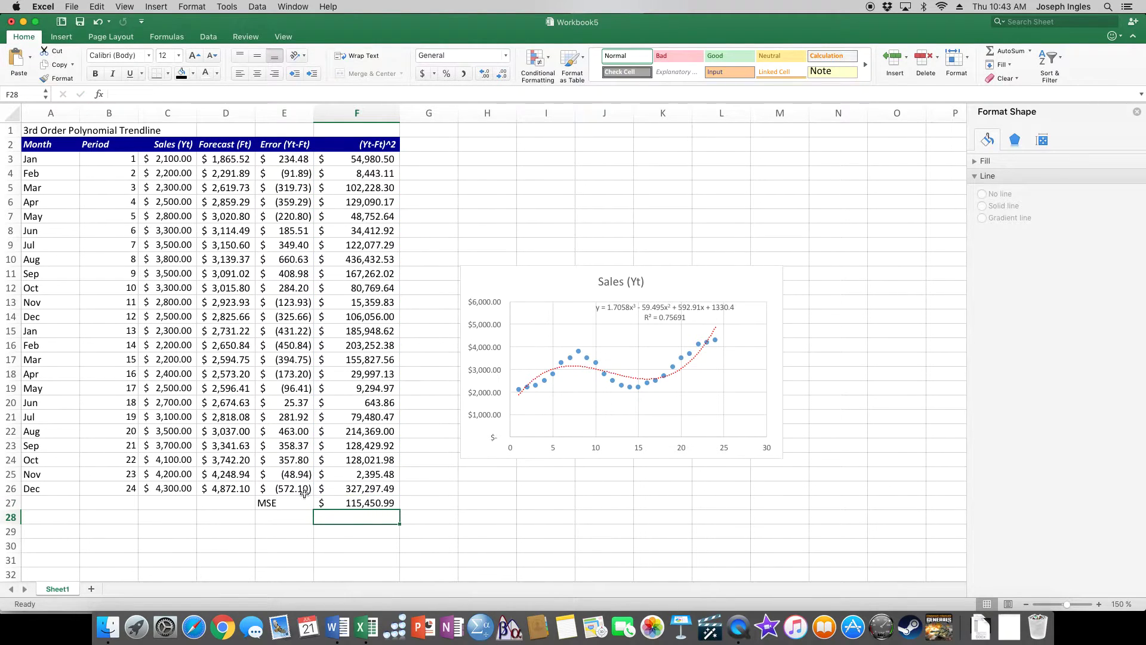
Step: Format the MSE label and value in E27:F27 as bold blue text
drag(294, 501, 332, 501)
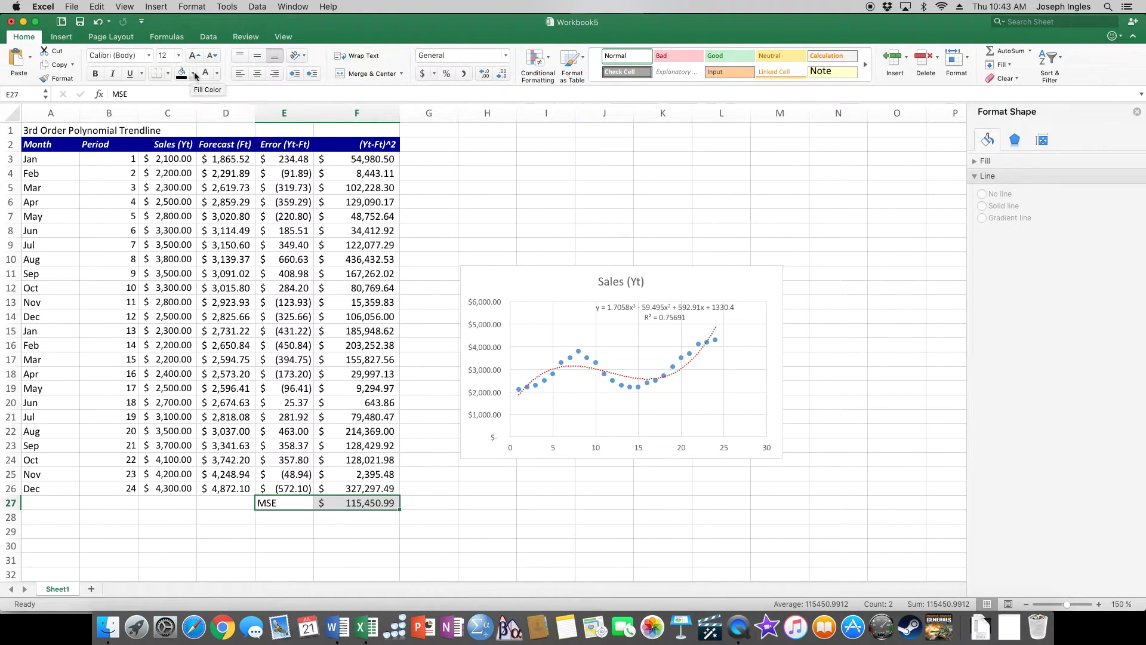
click(217, 74)
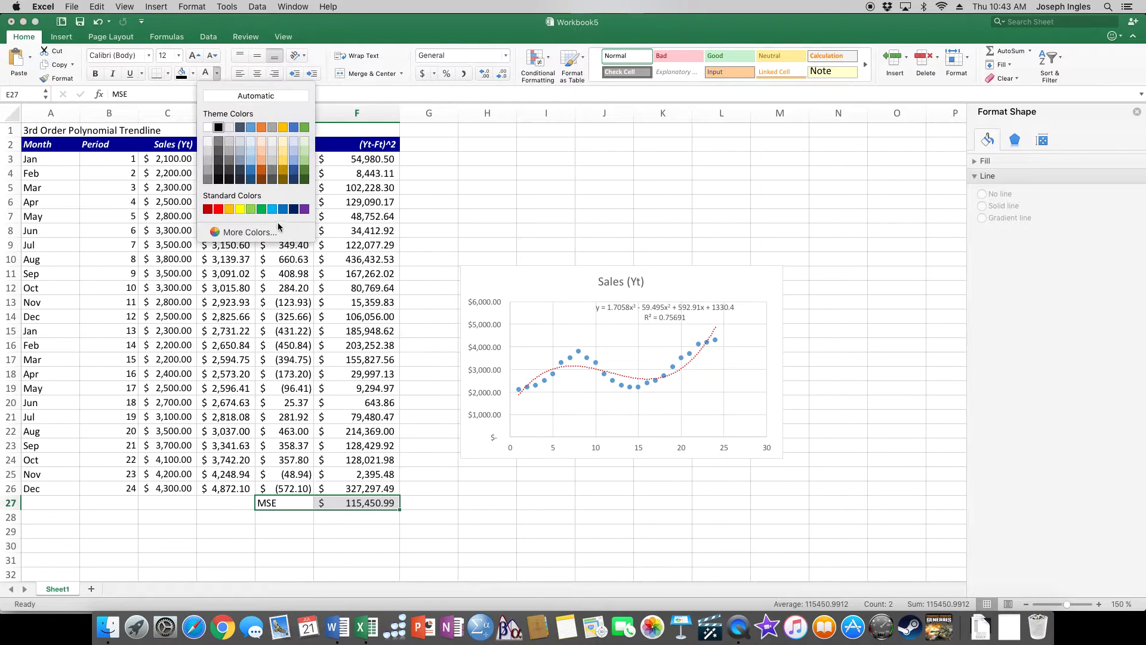
click(284, 209)
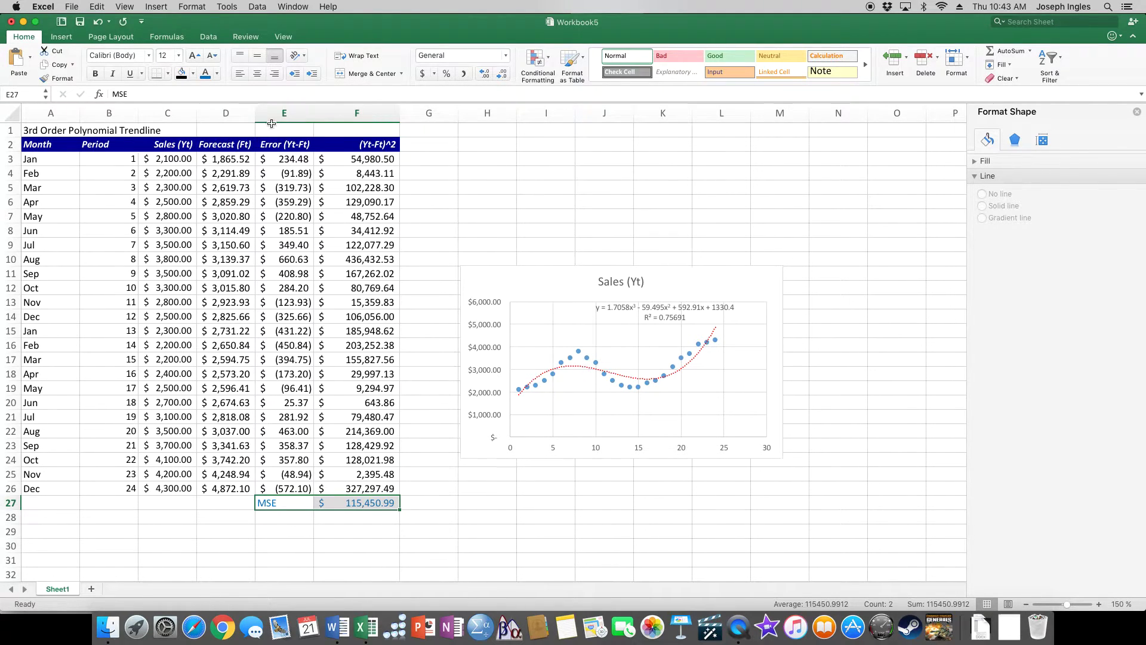
click(95, 73)
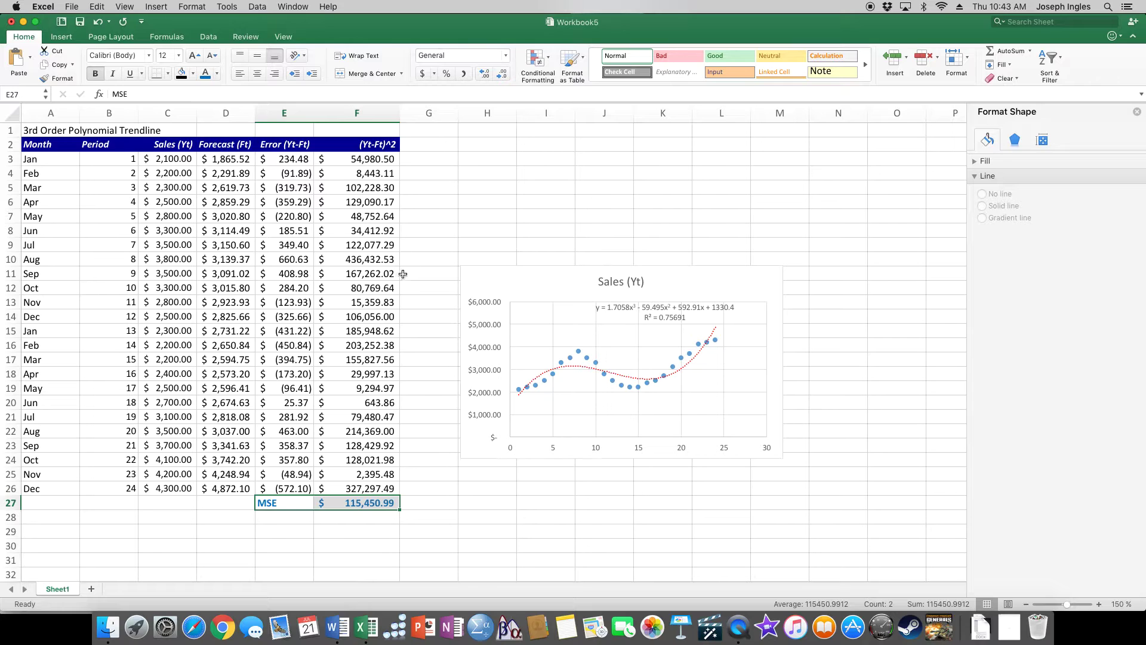
click(412, 247)
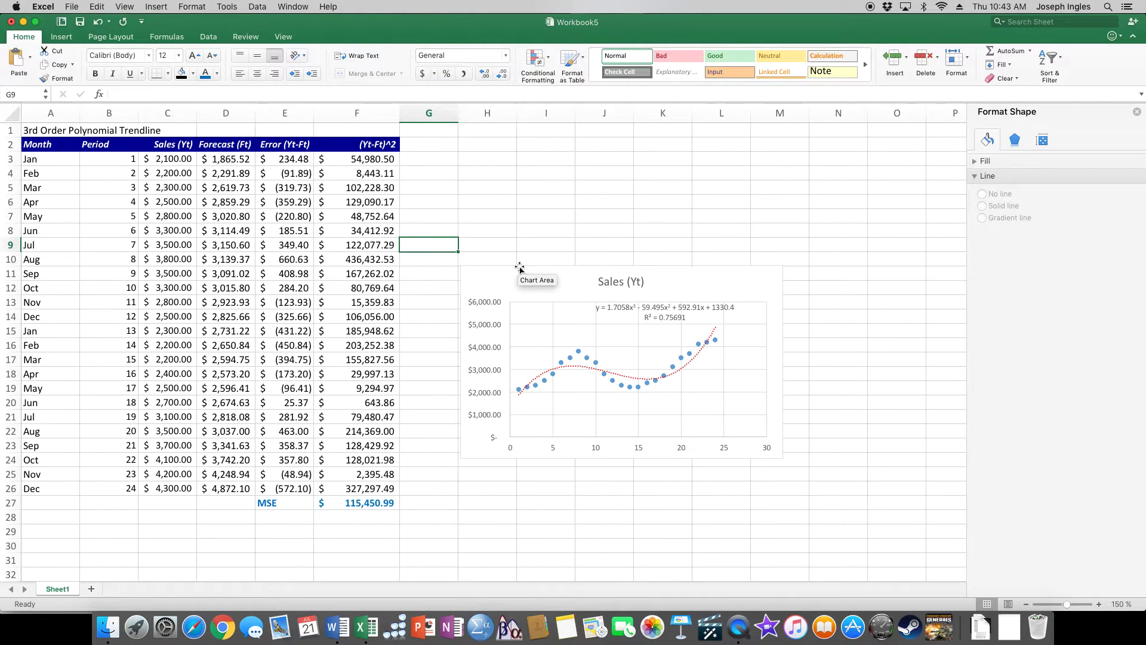
Step: Drag the Sales (Yt) chart down and left so it sits beneath the MSE row
drag(519, 269, 101, 505)
scroll(394, 363, down, 8)
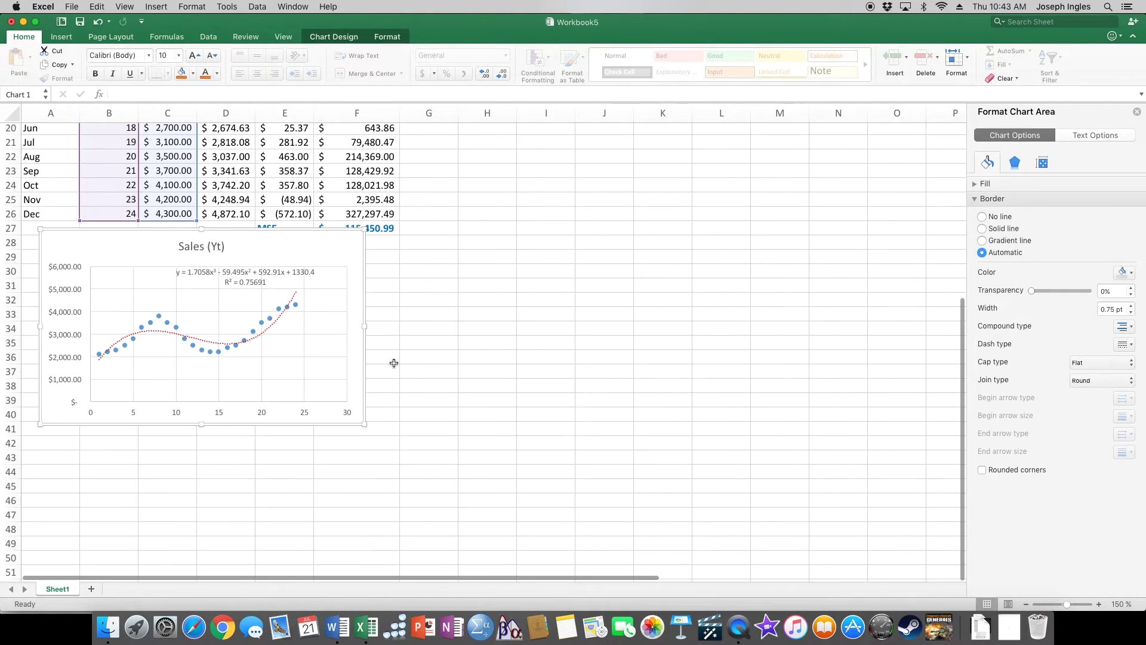
drag(309, 228, 311, 257)
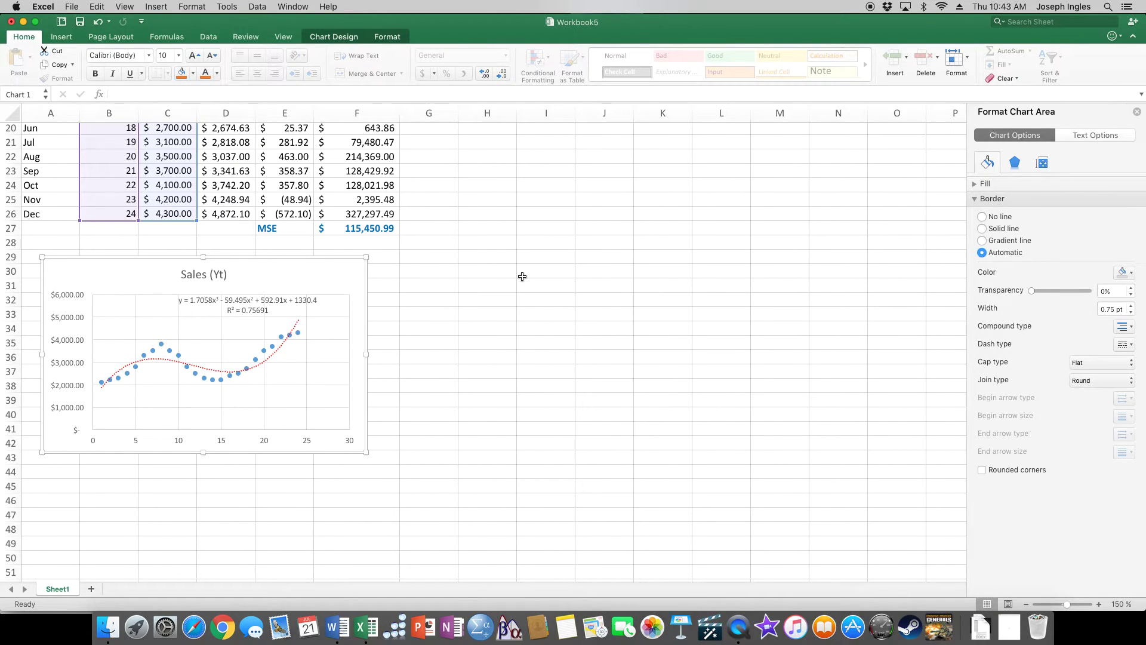
scroll(522, 276, up, 8)
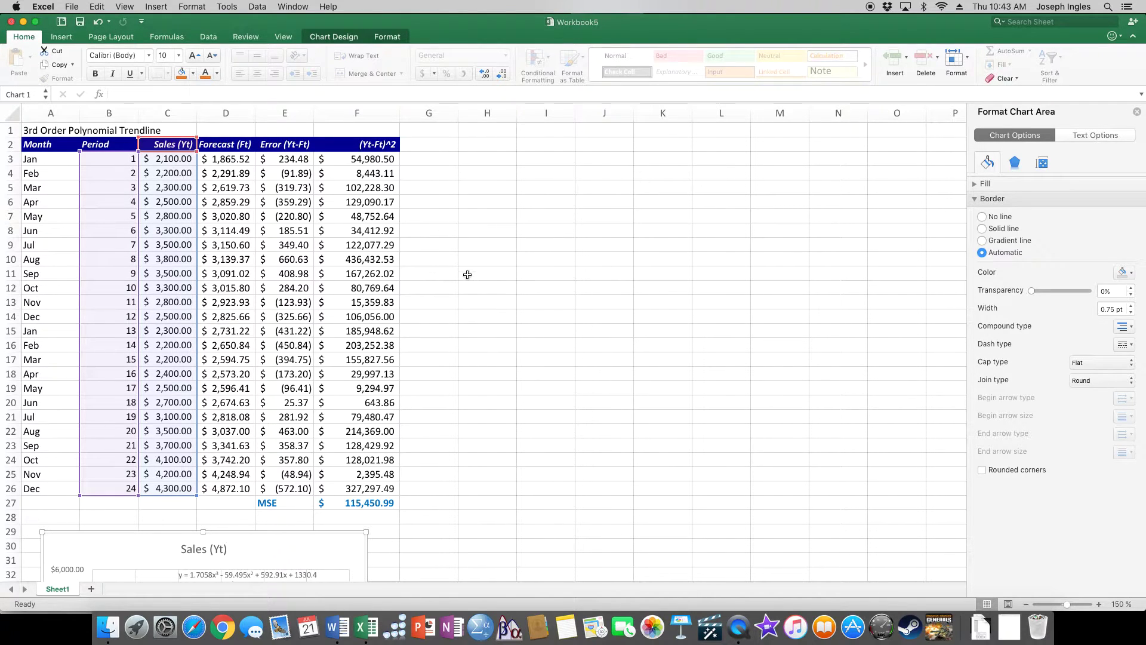
Step: Enter the heading '3 Month Moving Average' in cell H1
click(481, 133)
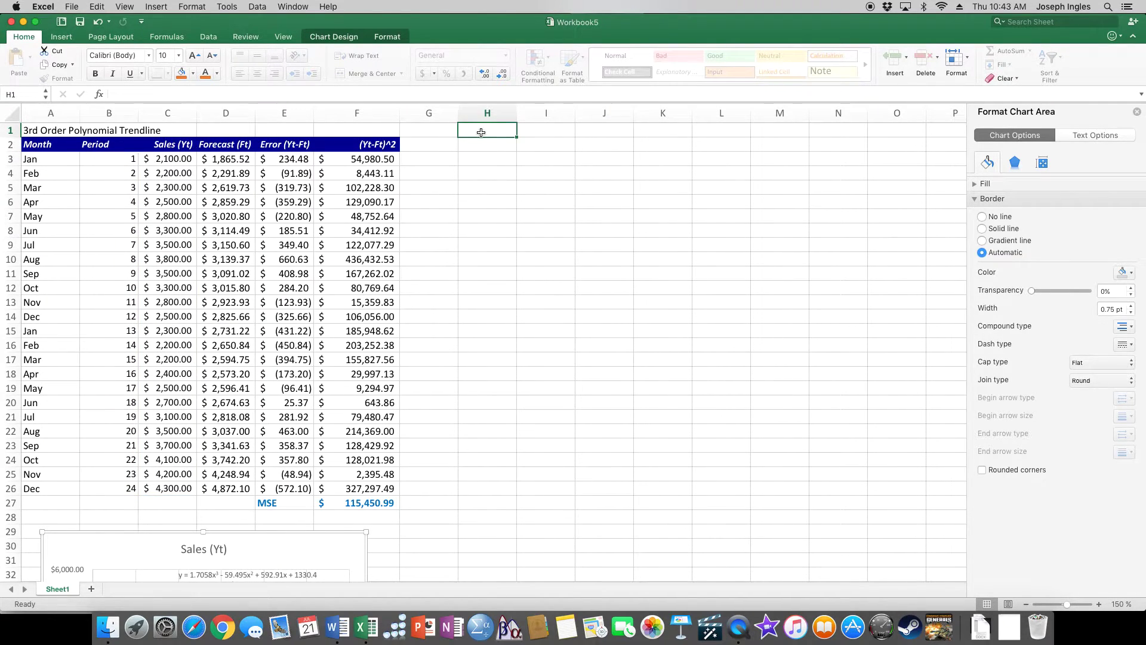
text(3 Month Moving Av)
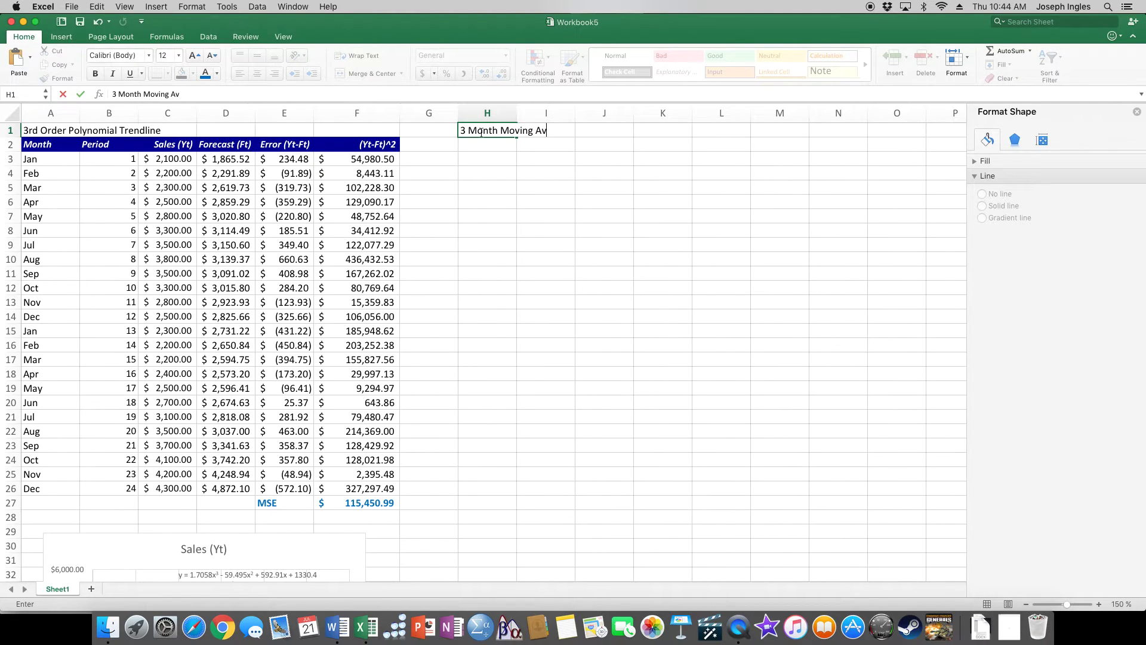
text(age)
key(Return)
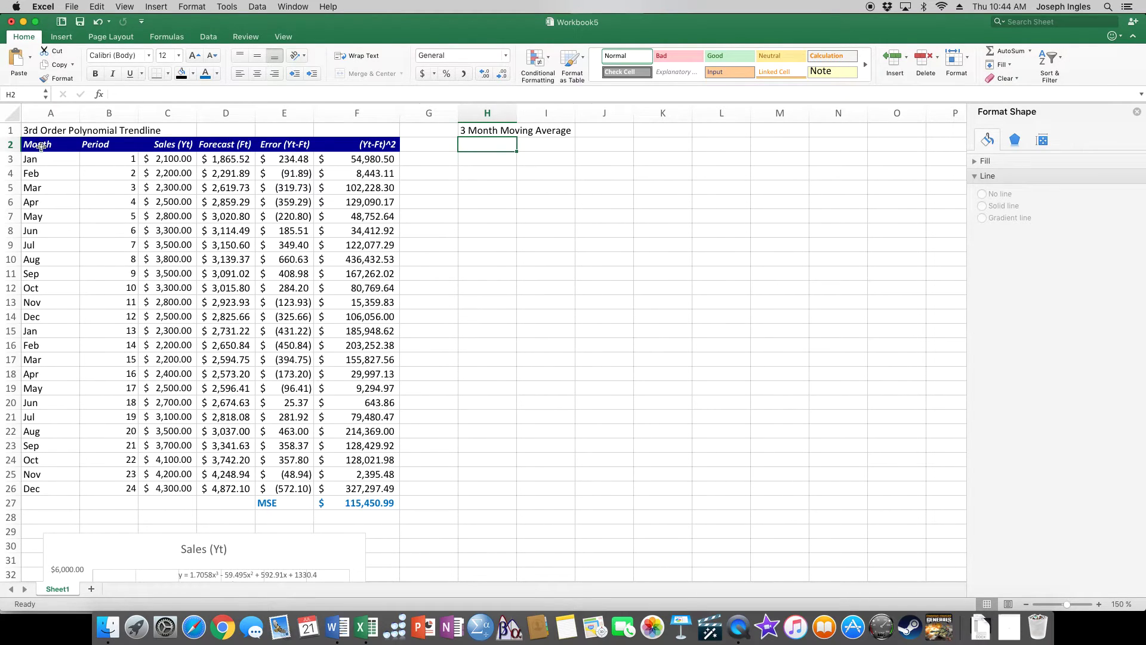
Step: Copy the table A2:F27 into H2:M27 and widen column M to fit its values
drag(42, 145, 350, 502)
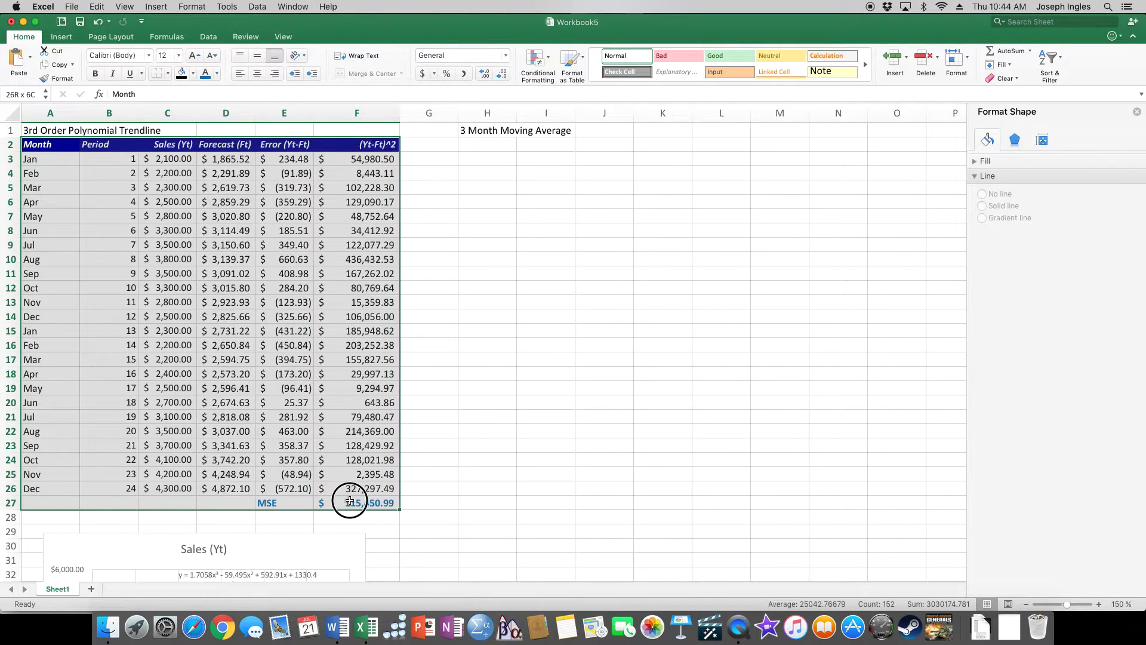
key(super+c)
click(485, 147)
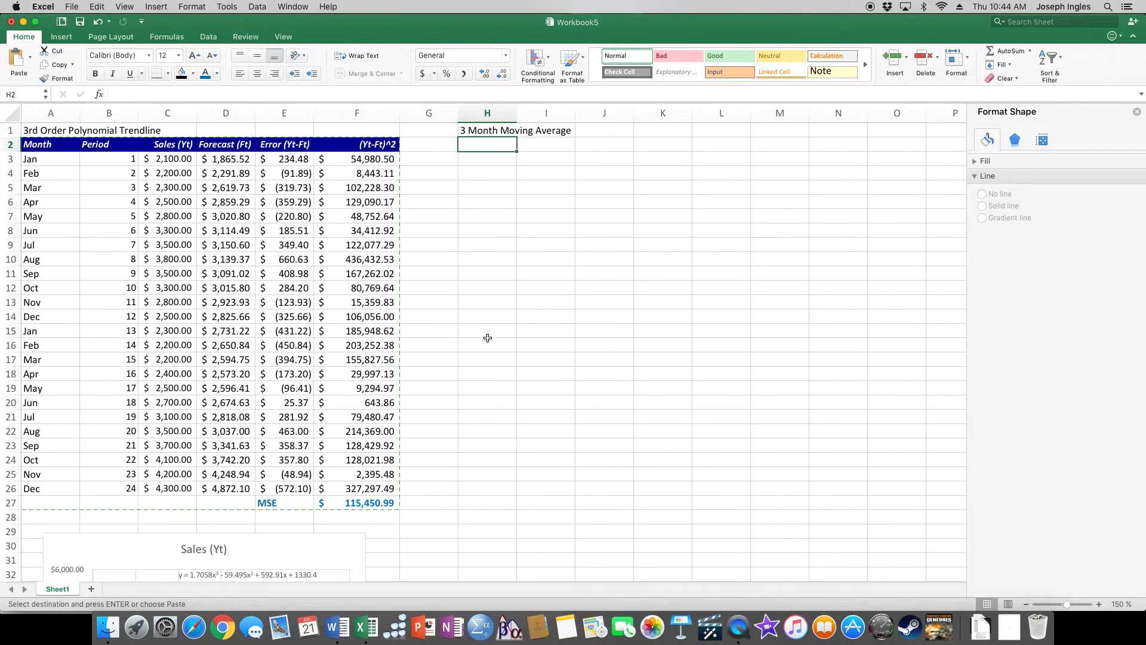
key(super+v)
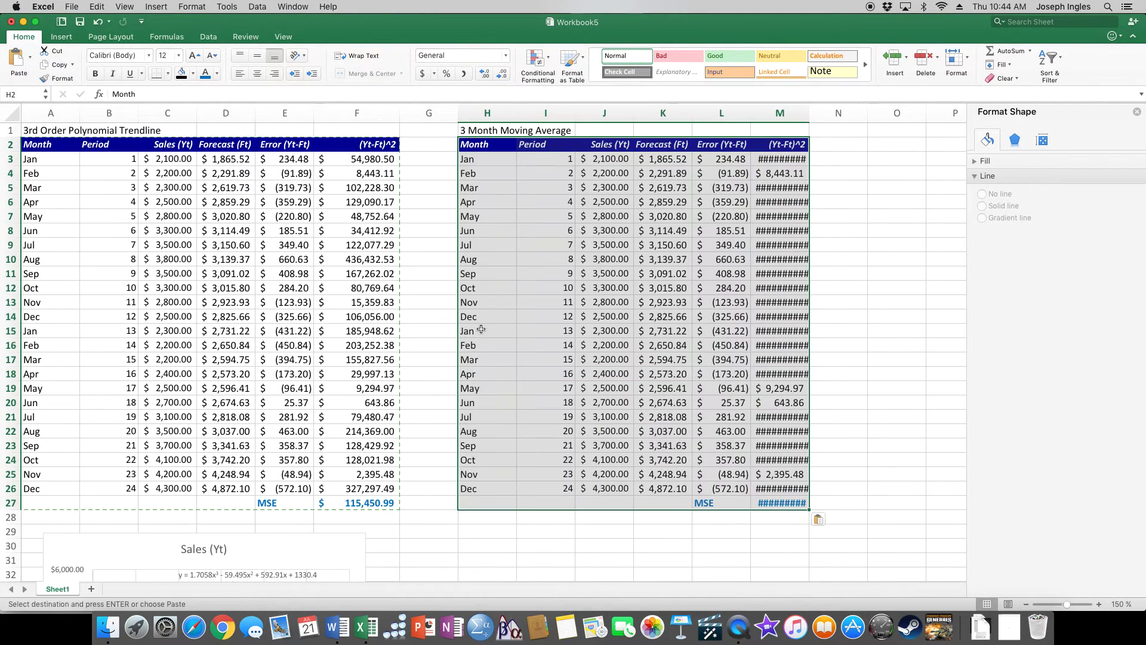
drag(809, 113, 818, 113)
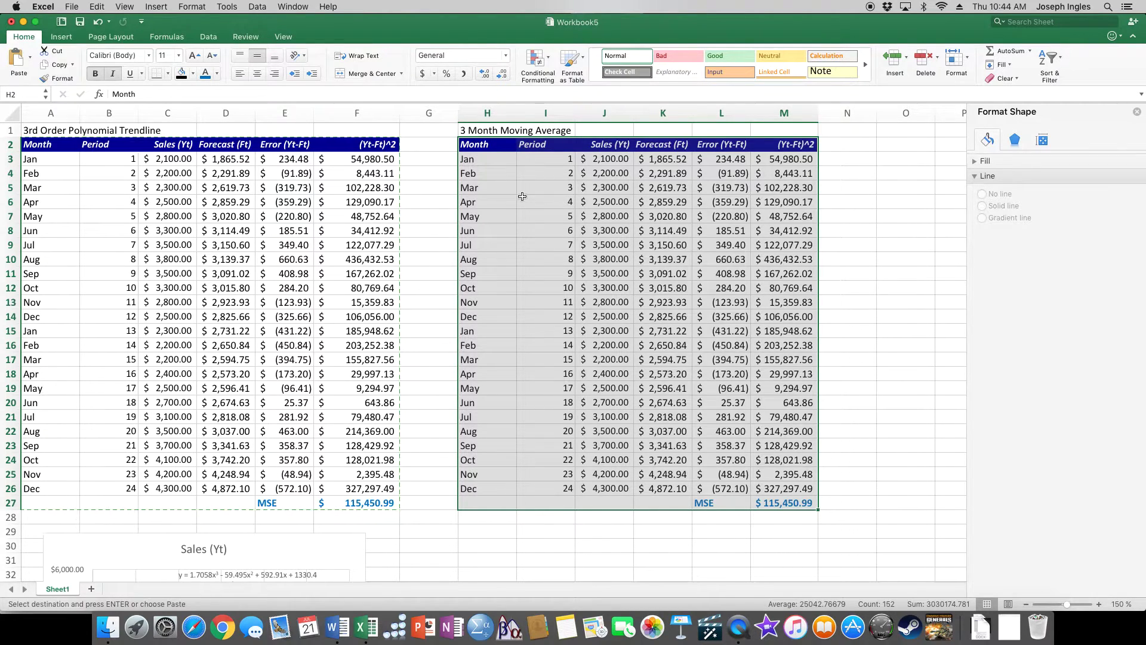
click(860, 214)
Step: Turn the Jan–Mar labels in H3:H5 red and select their forecast and error cells
drag(481, 159, 486, 189)
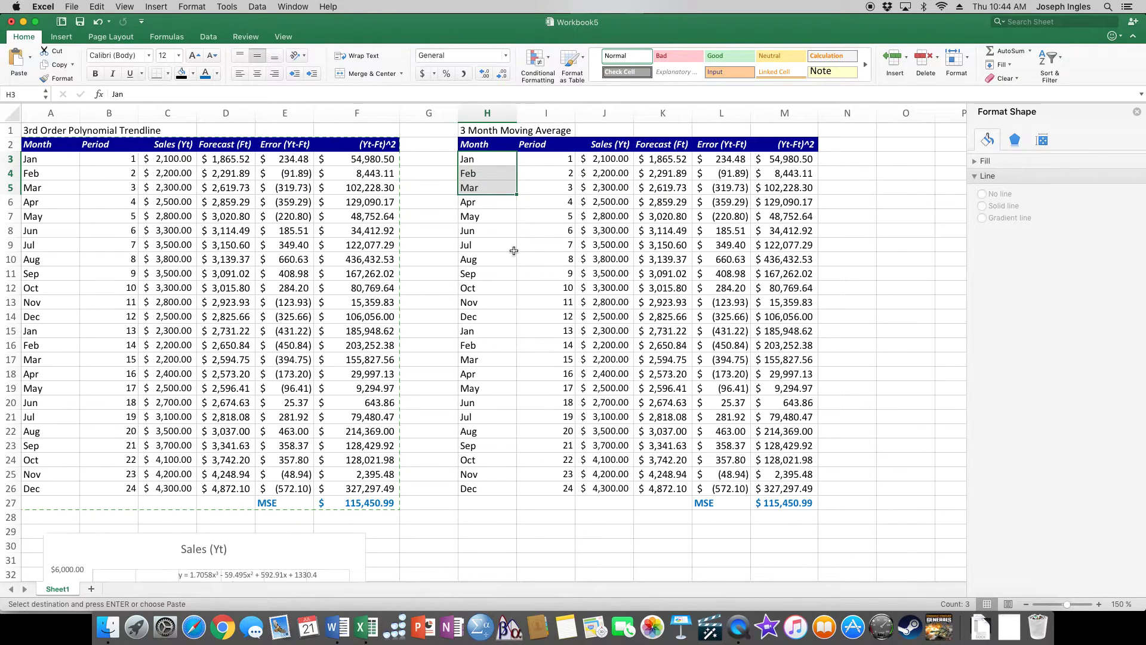
click(216, 73)
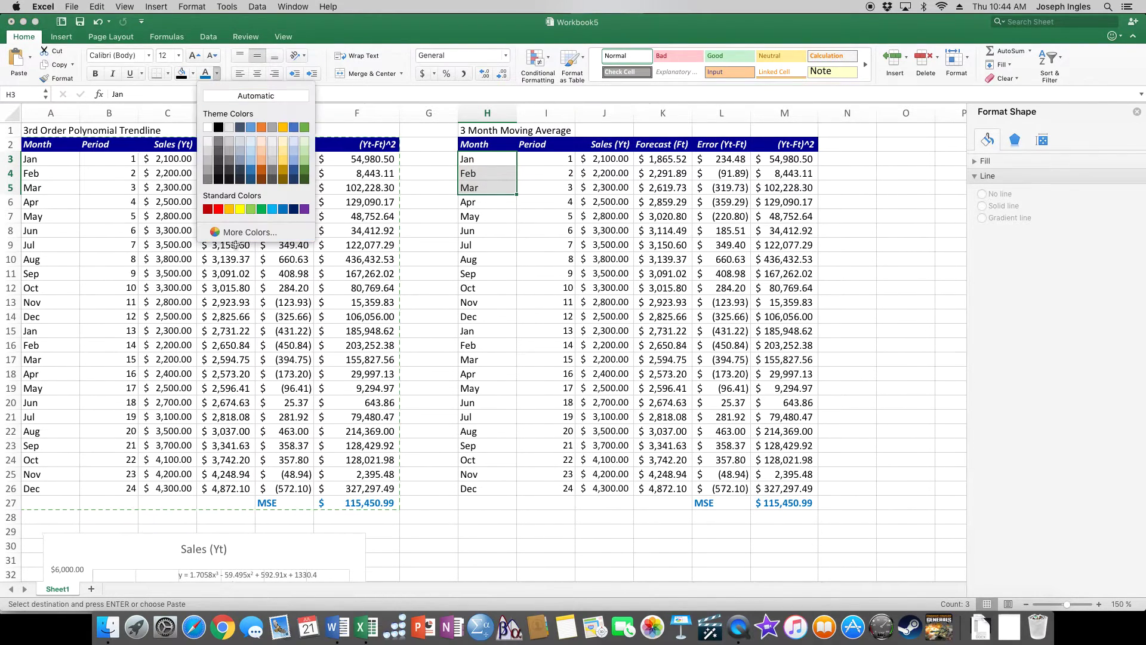
click(219, 210)
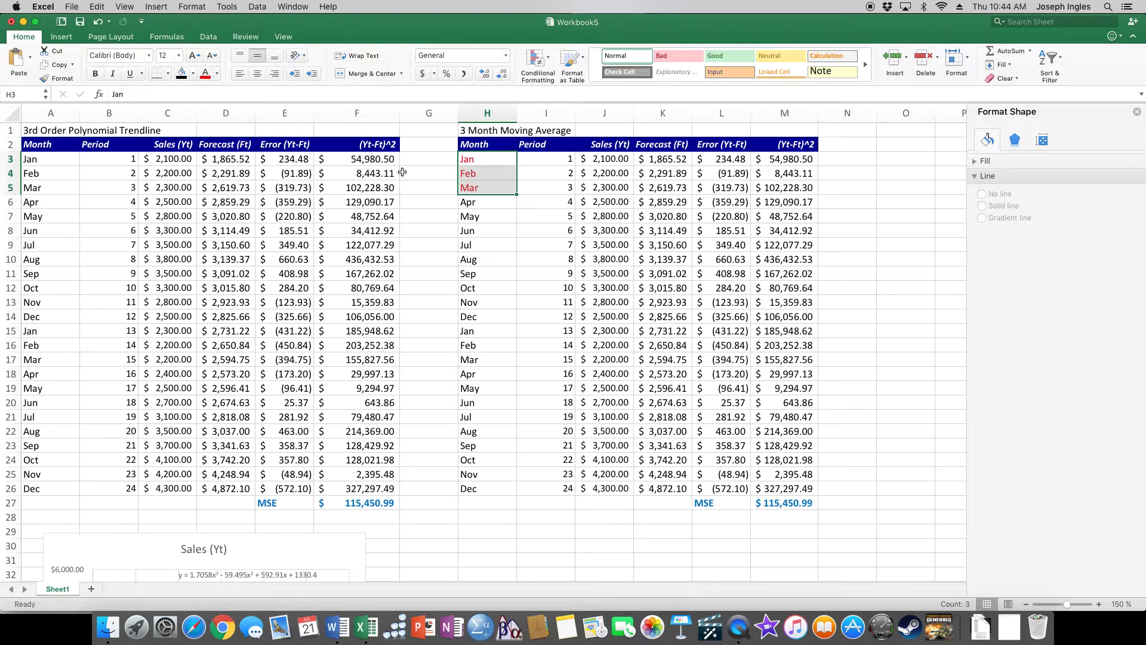
click(424, 160)
click(484, 205)
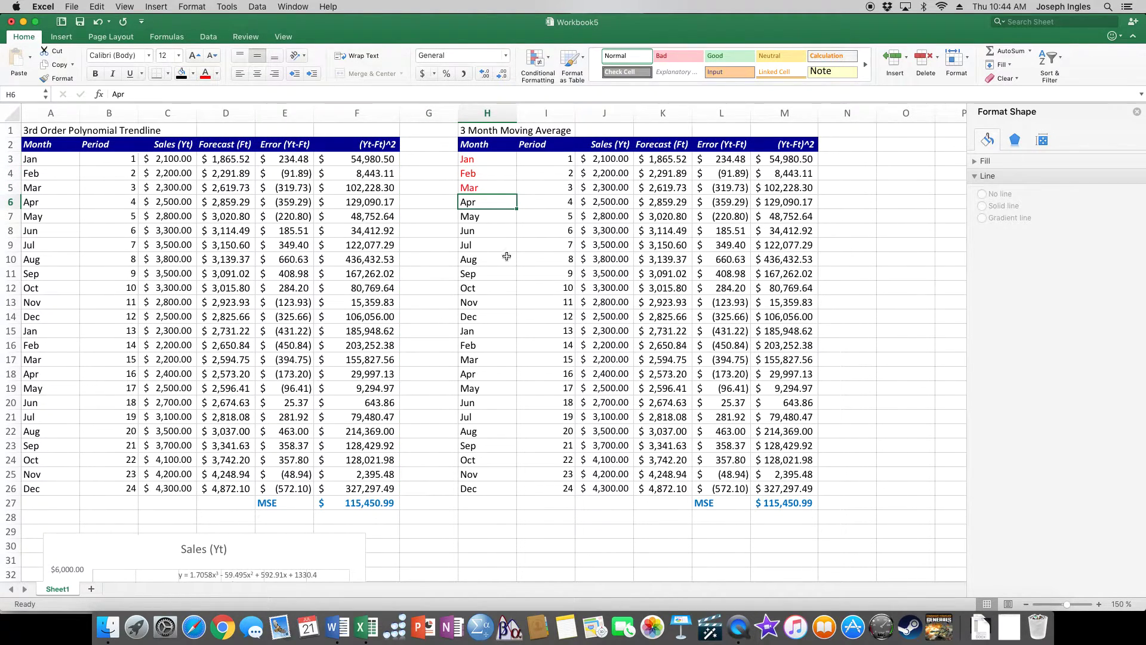
drag(643, 158, 783, 191)
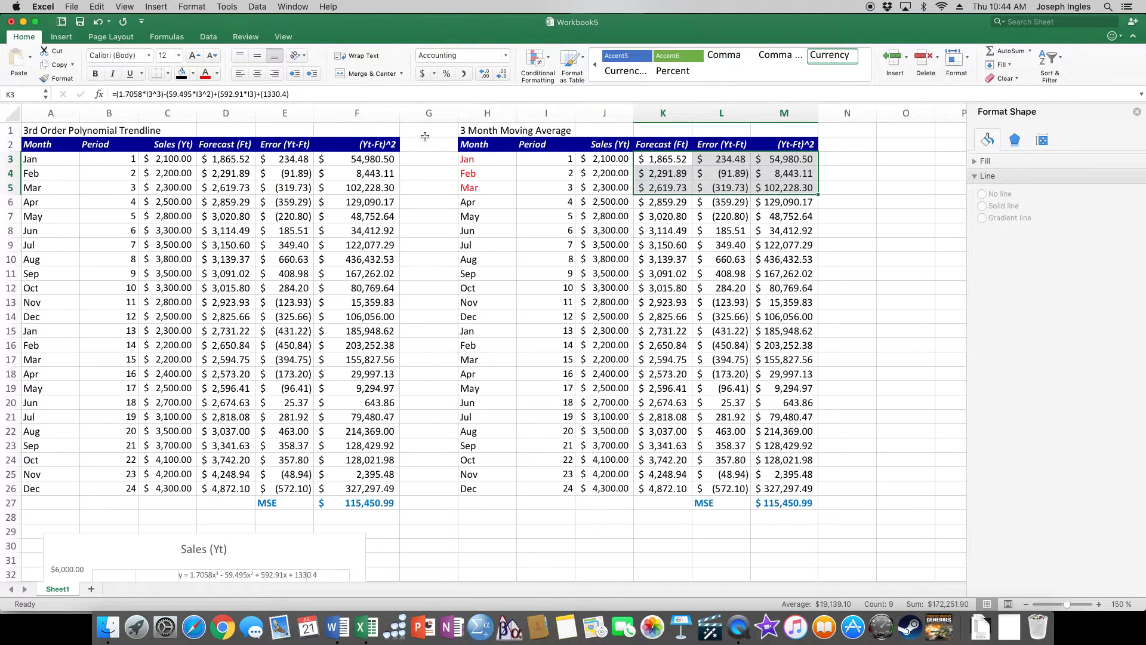
Step: Clear K3:M5, enter =AVERAGE(J3:J5) in K6 and fill it down to K26
key(Delete)
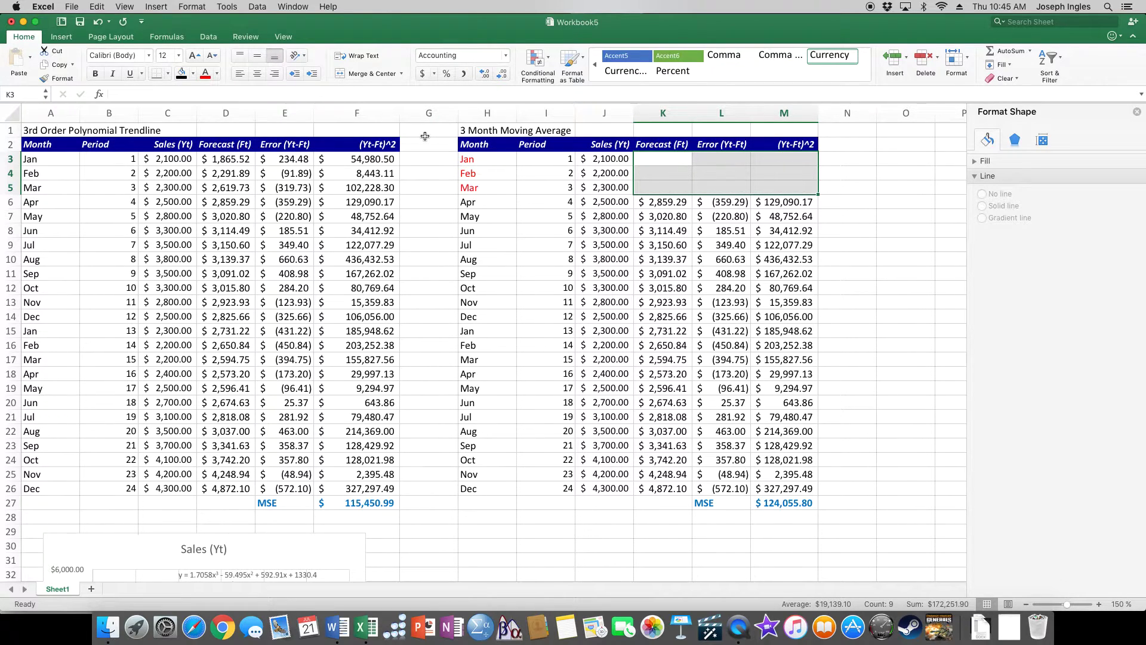
click(665, 204)
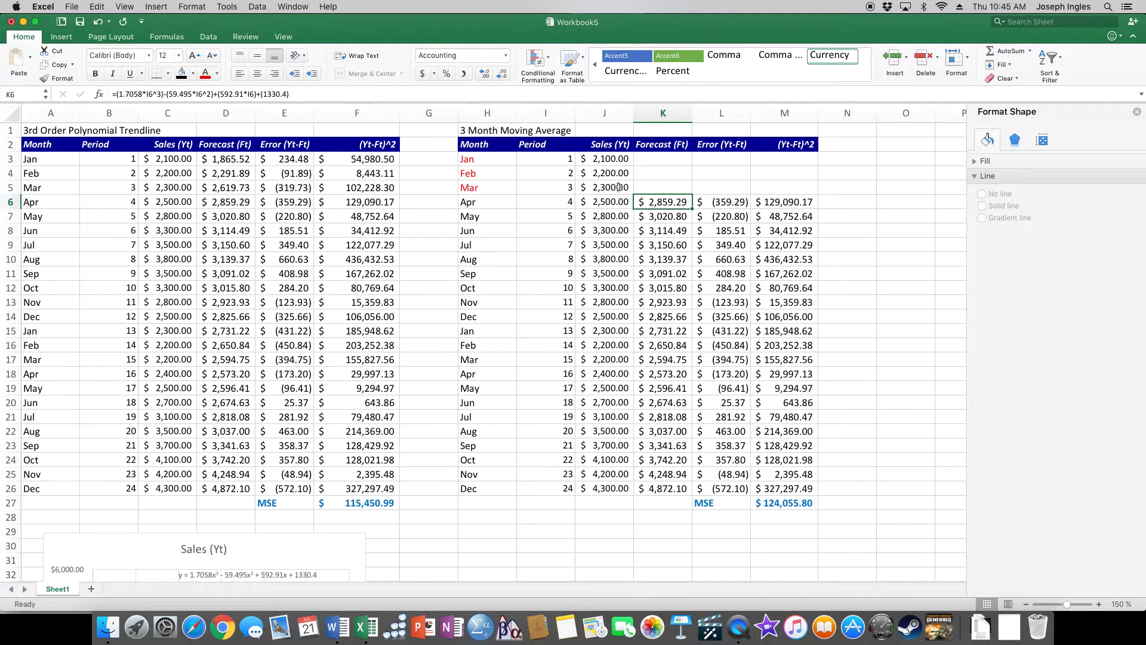
text(=ave)
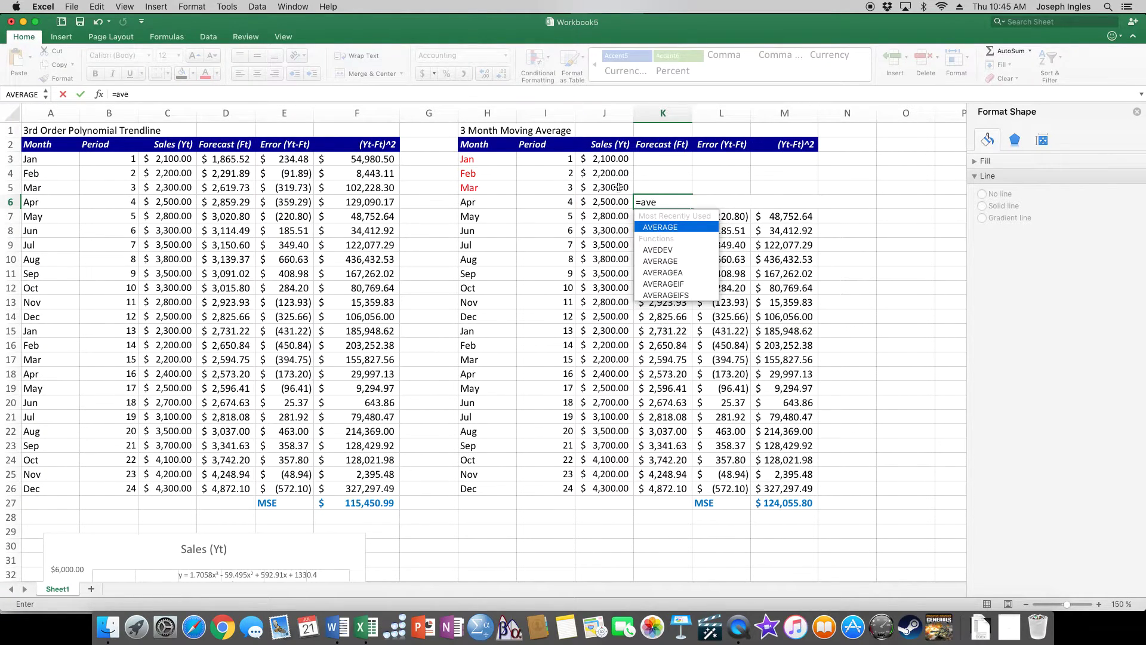
text(ara)
key(BackSpace)
text(ge()
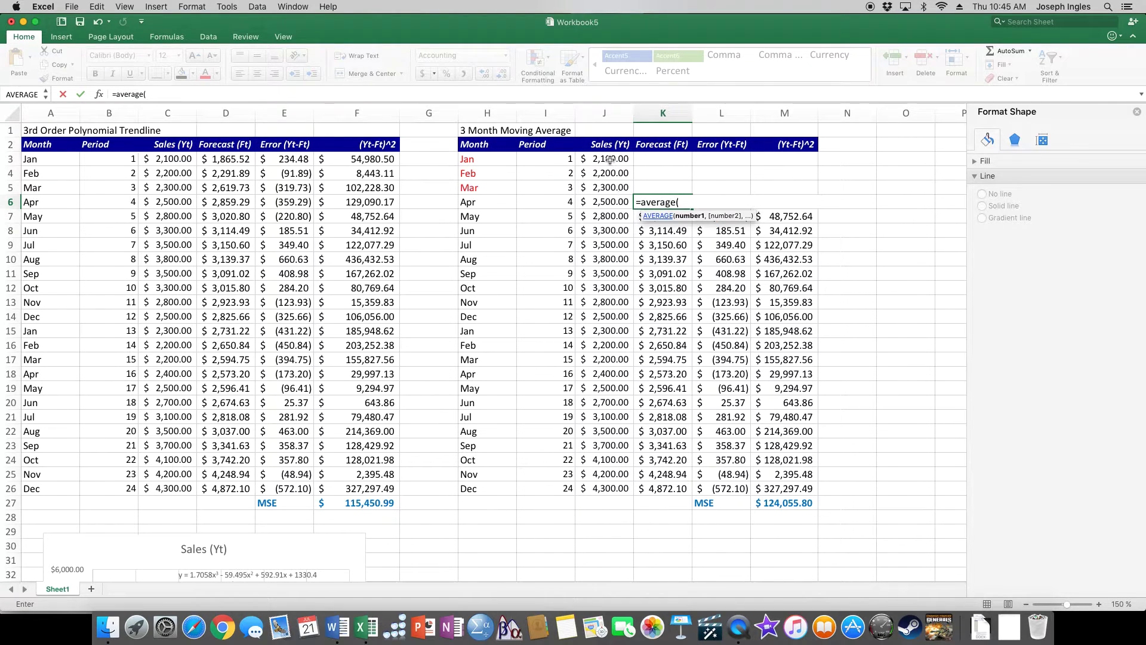
drag(608, 159, 609, 188)
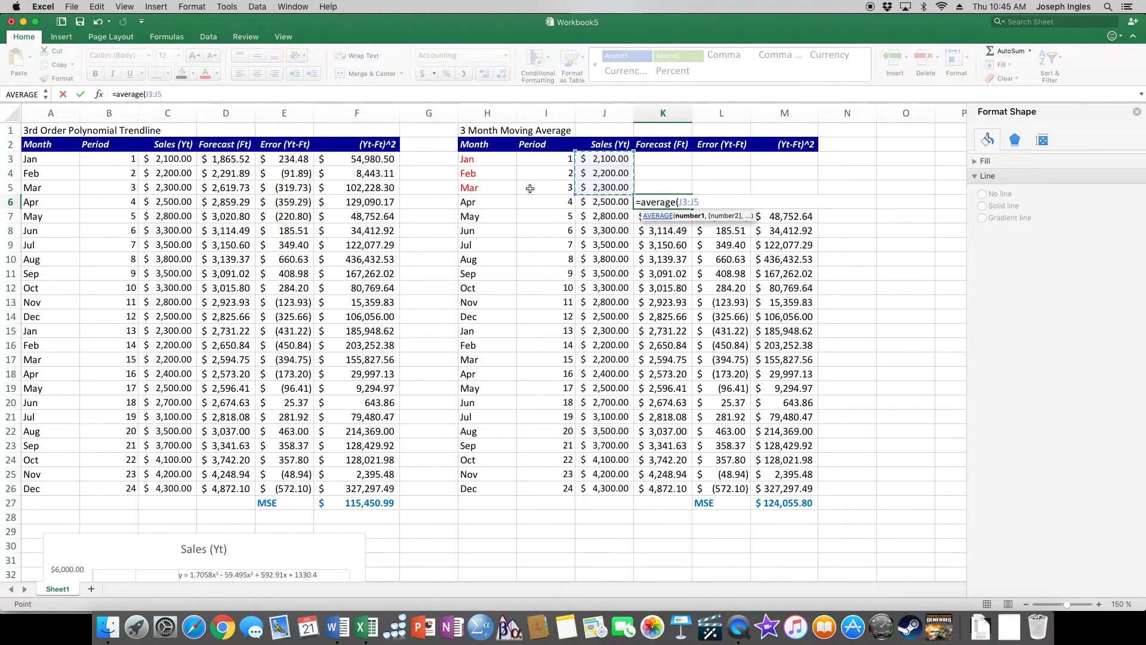
text())
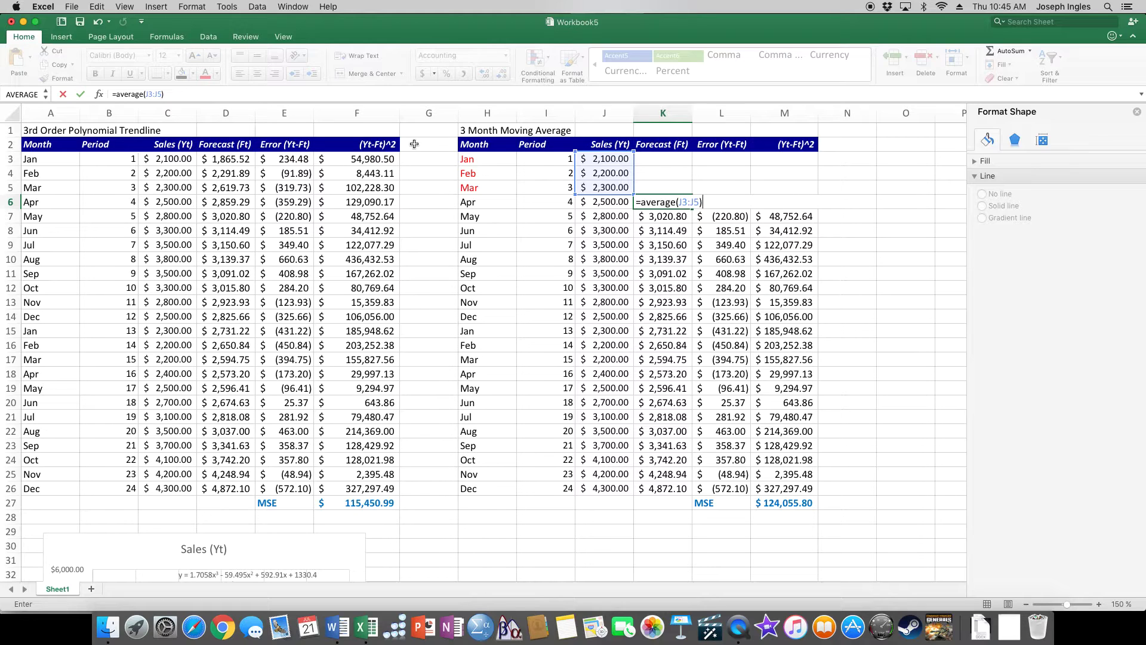
key(Return)
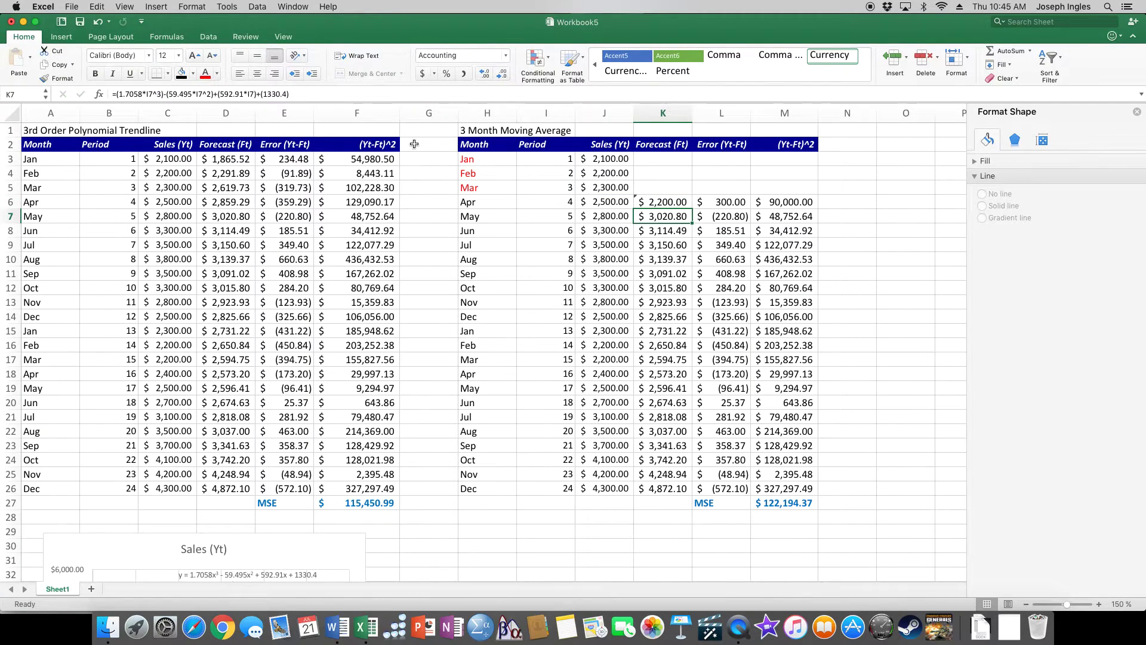
click(659, 207)
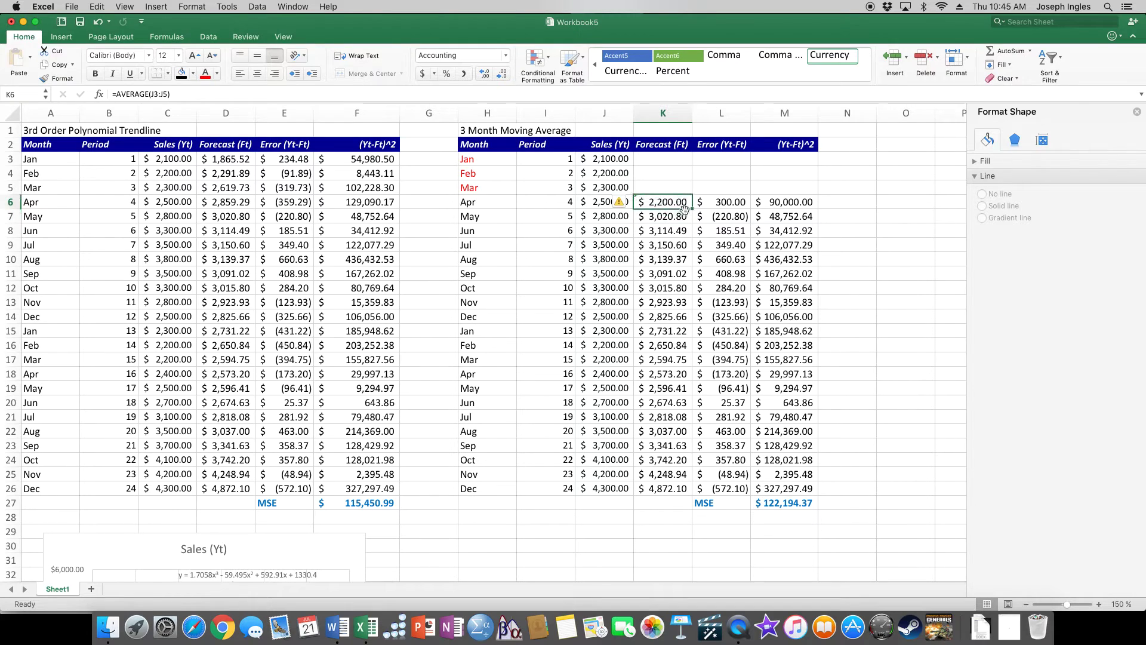
drag(684, 209, 672, 489)
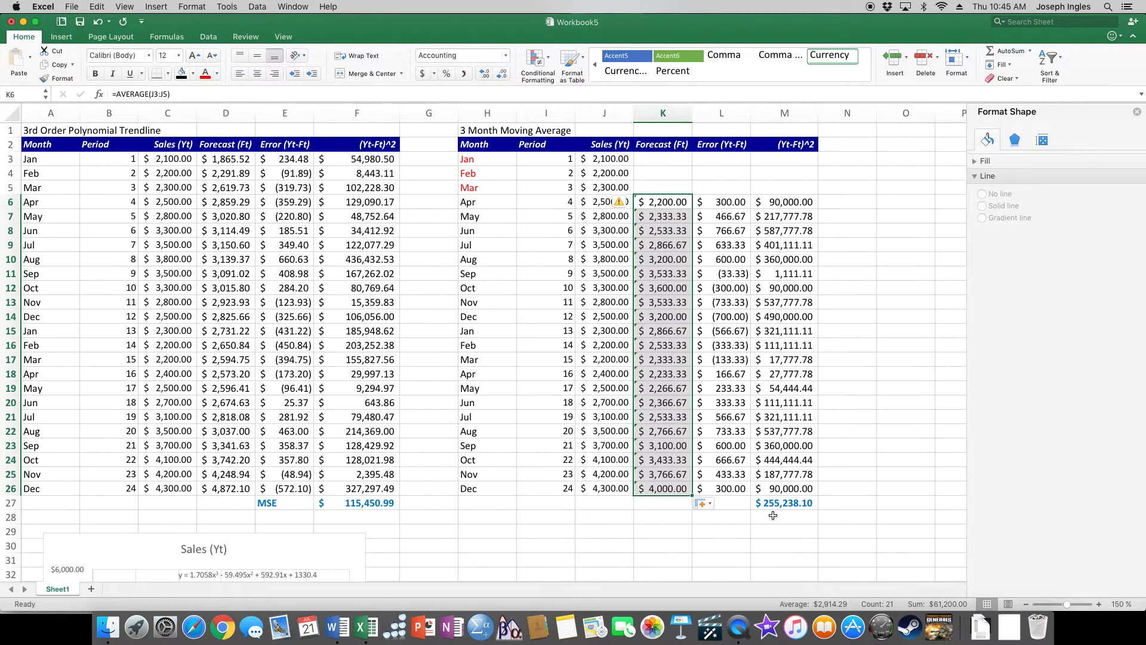
Step: Refill the column K forecasts using Fill Without Formatting to keep the cell styles
click(623, 502)
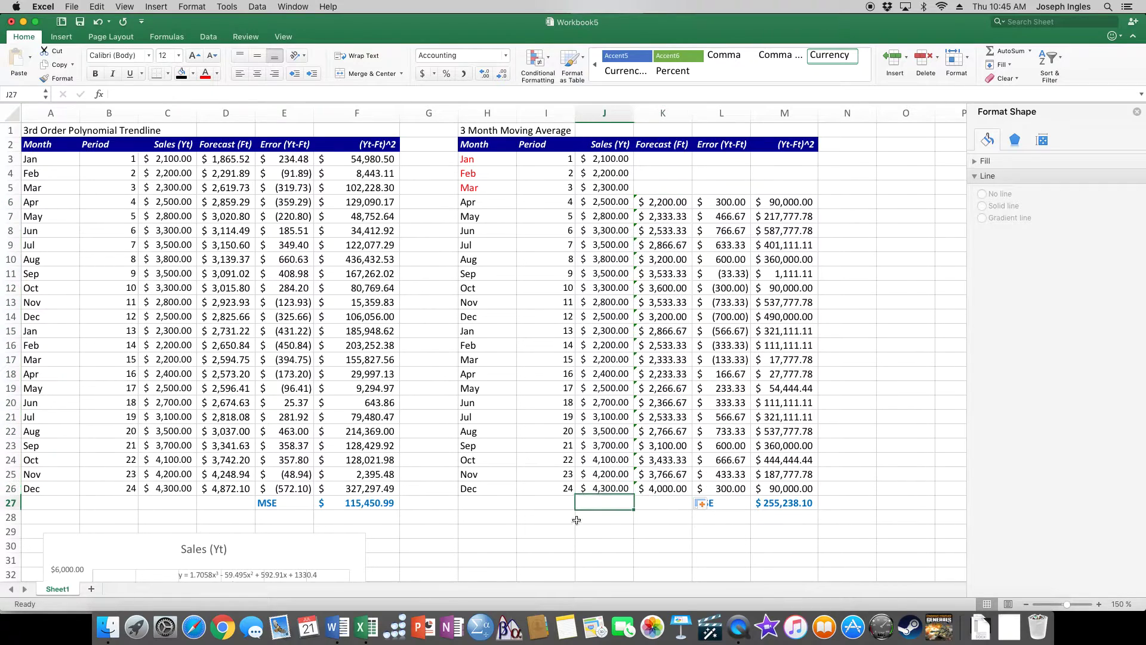
click(621, 531)
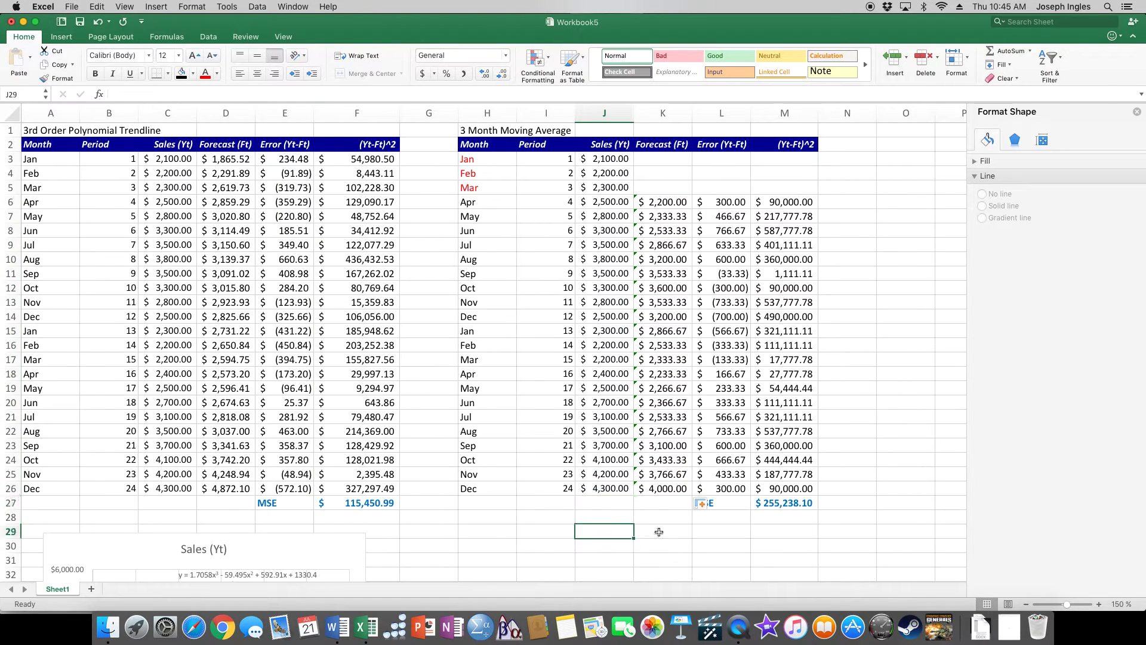
click(710, 505)
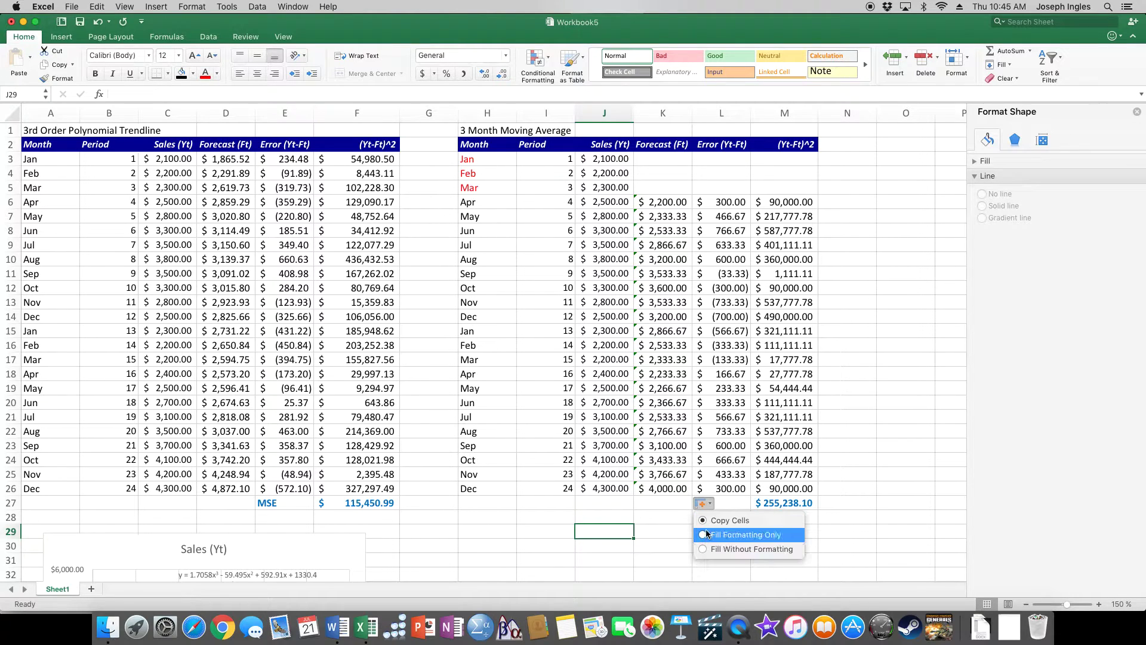
click(705, 548)
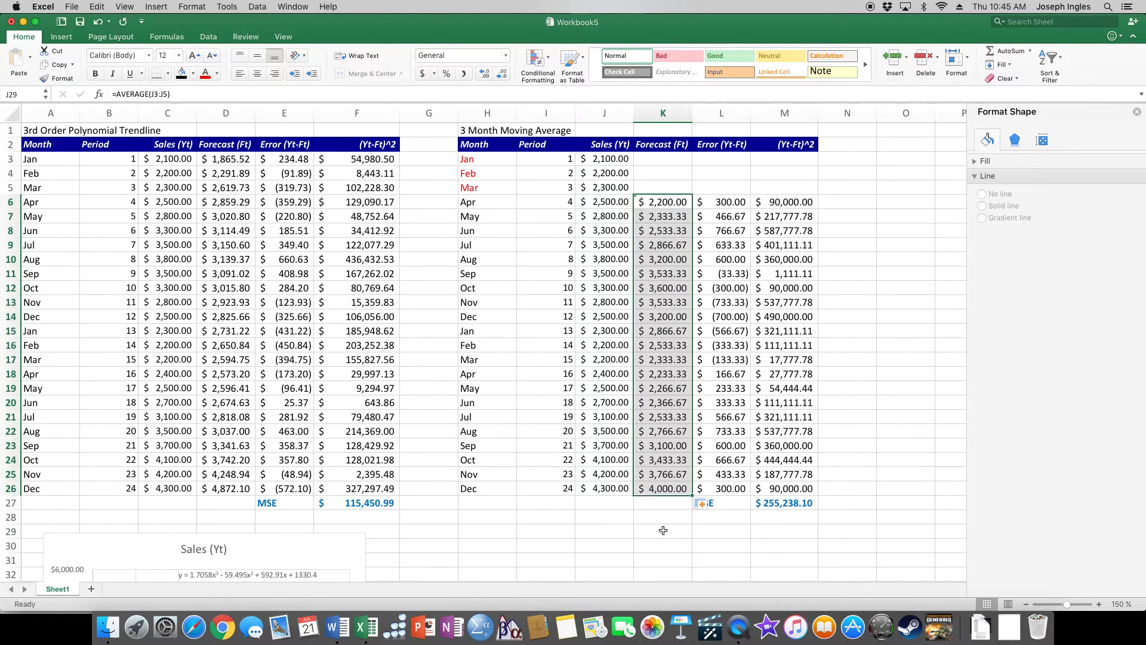
click(663, 530)
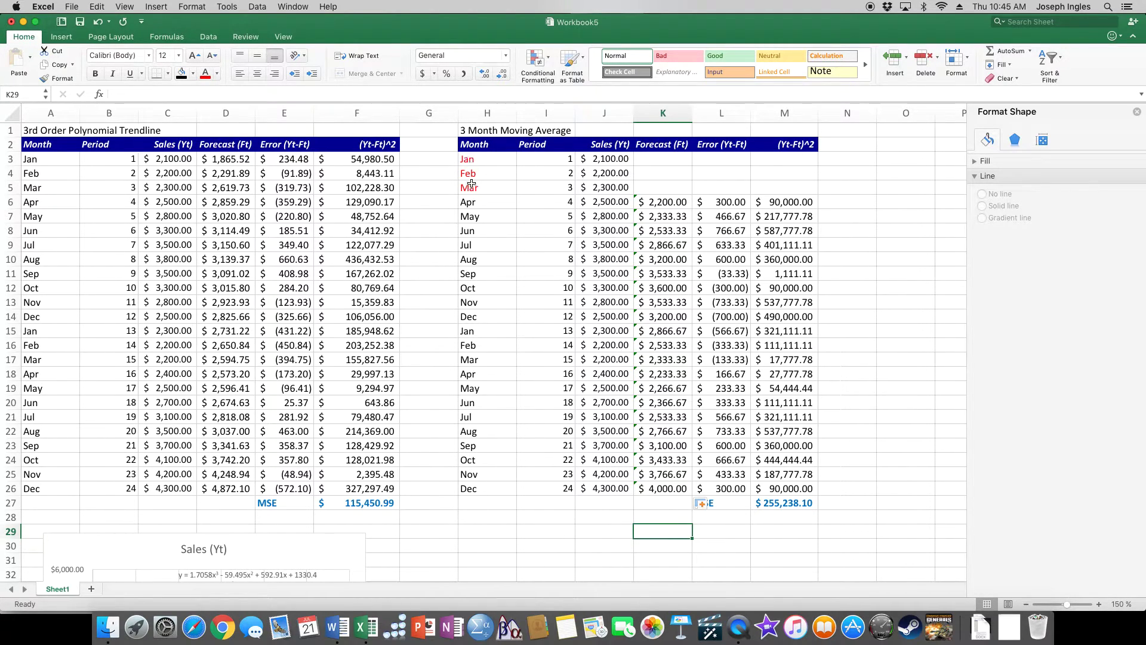
Step: Check the K6 average and L6 error formulas, and re-enter M6 as =L6^2
click(658, 200)
double_click(658, 201)
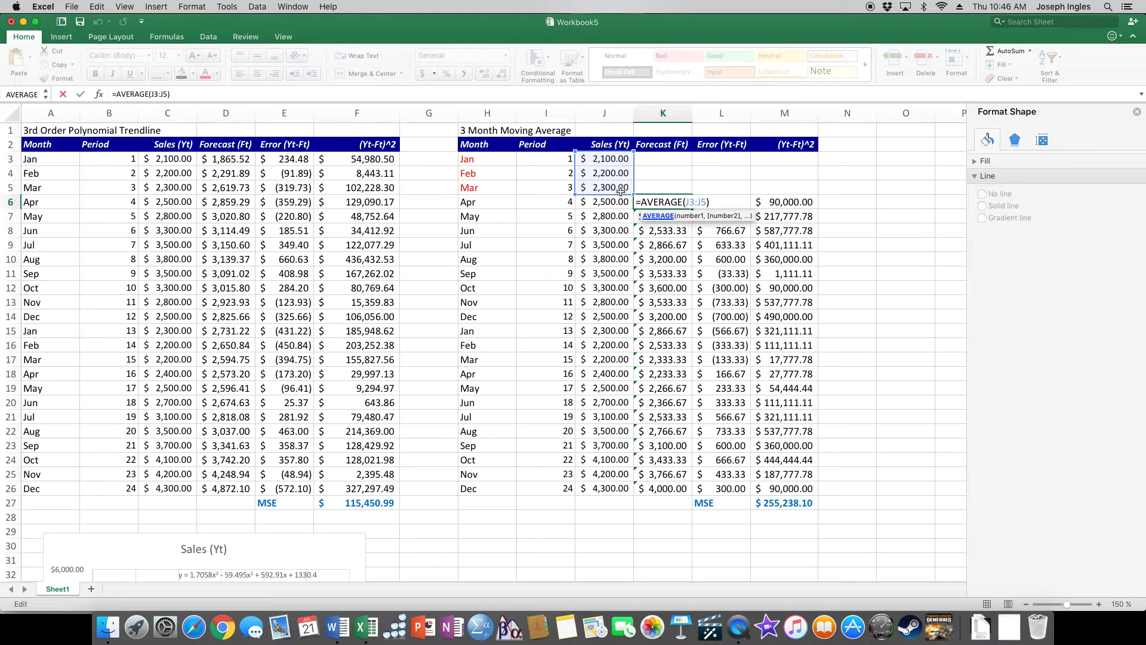
key(Return)
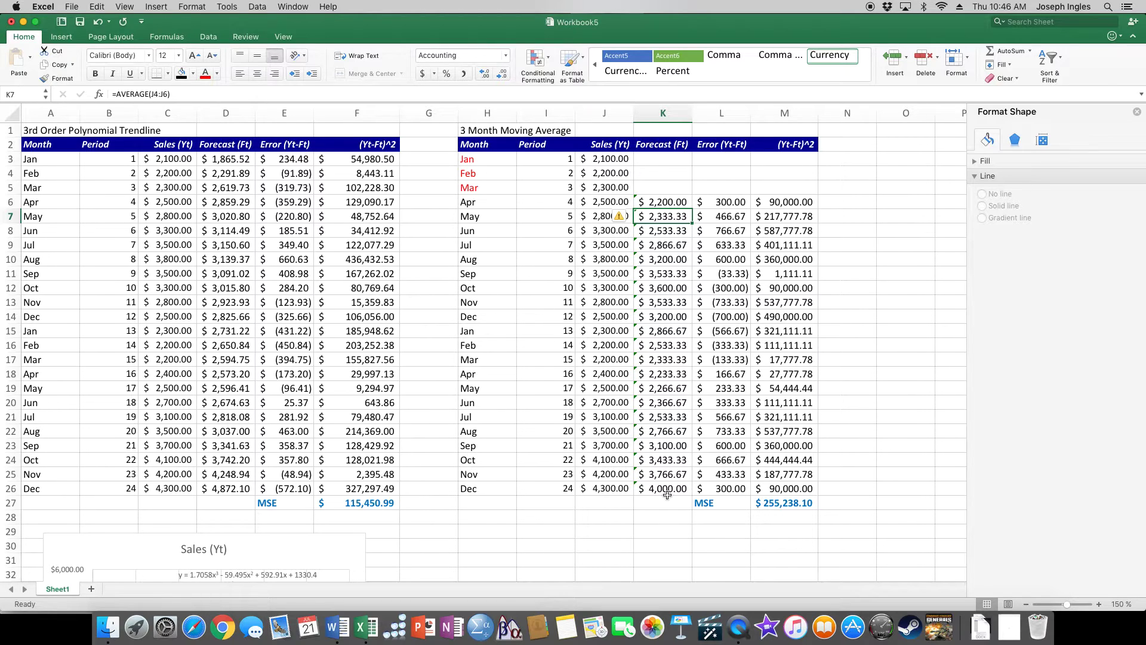
double_click(725, 203)
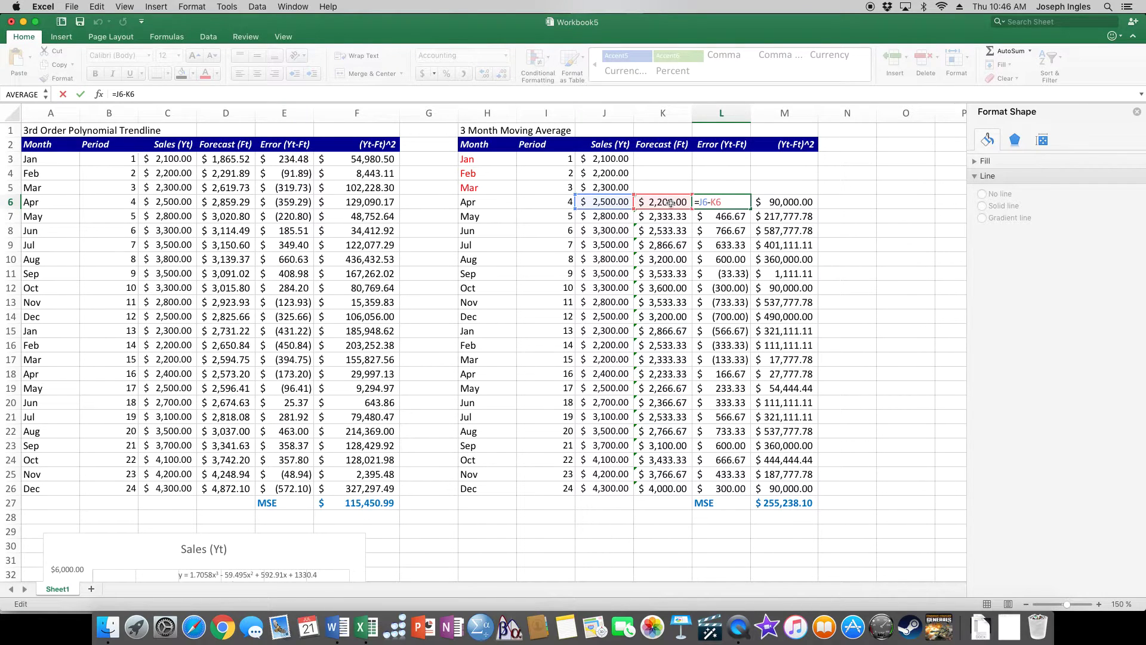
key(Return)
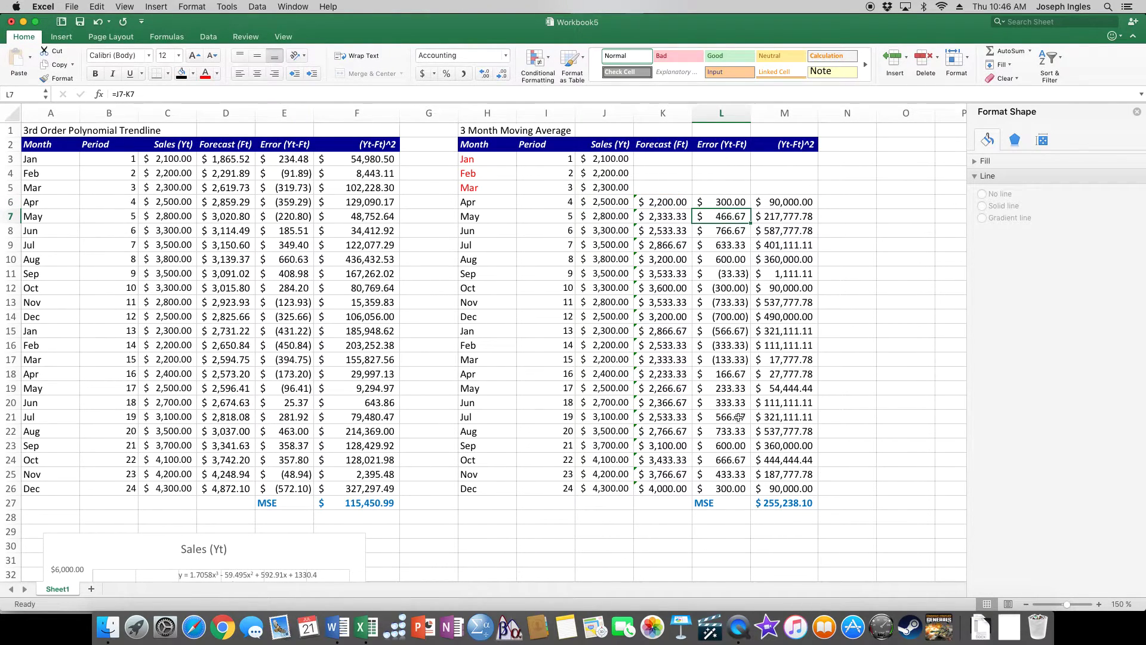
click(782, 203)
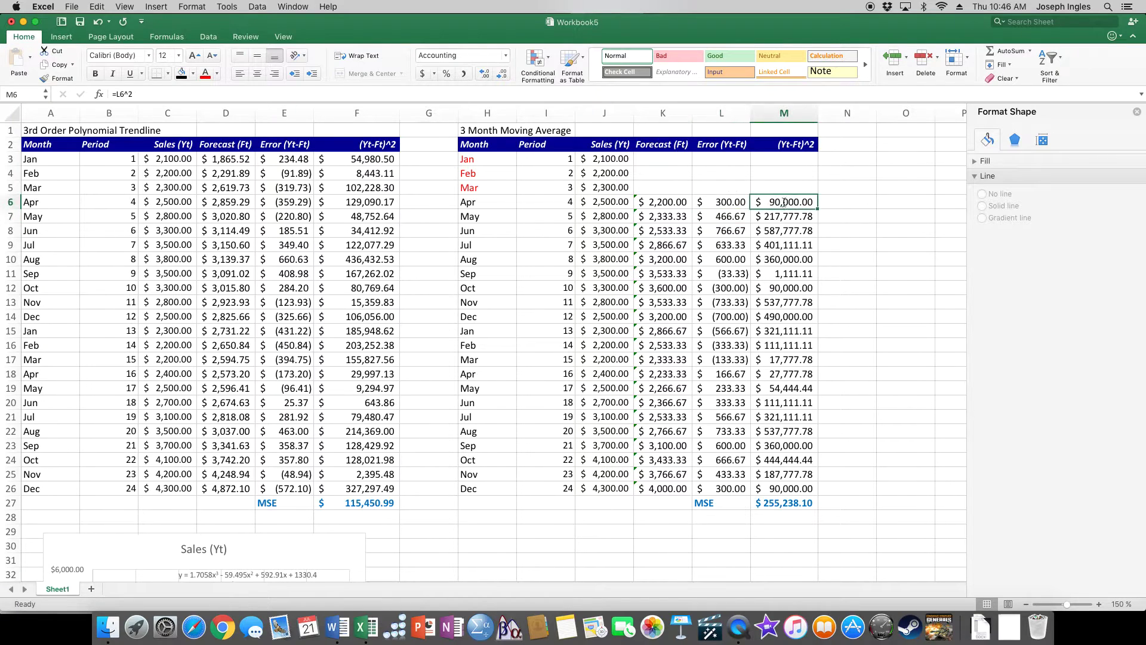
text(=)
click(726, 204)
text(^2)
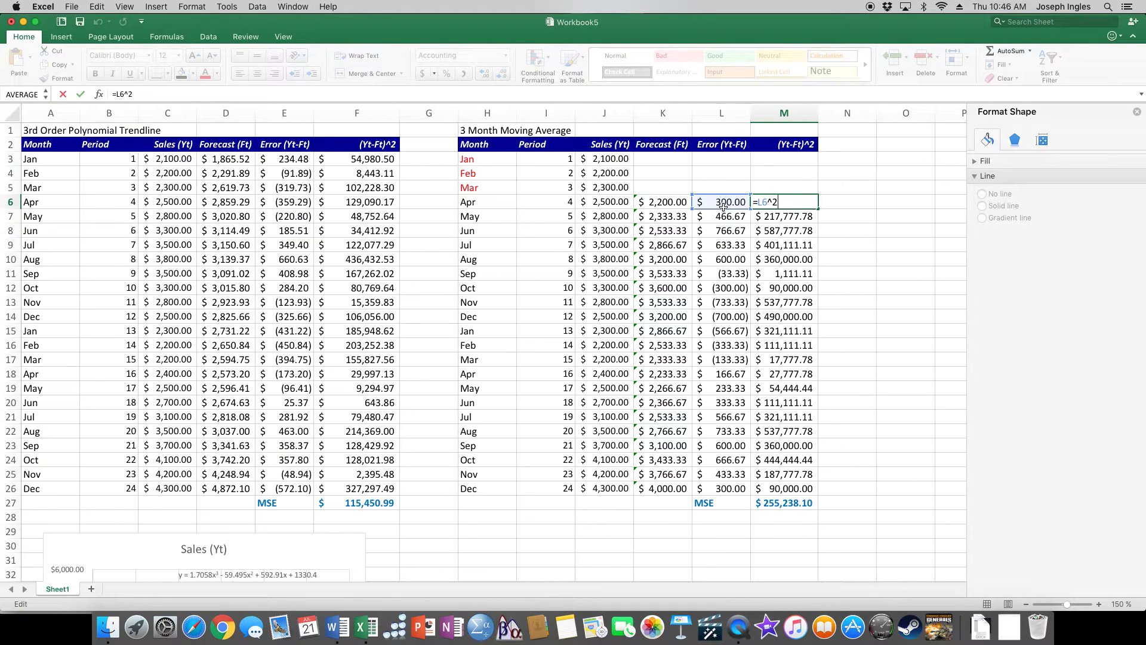
key(Return)
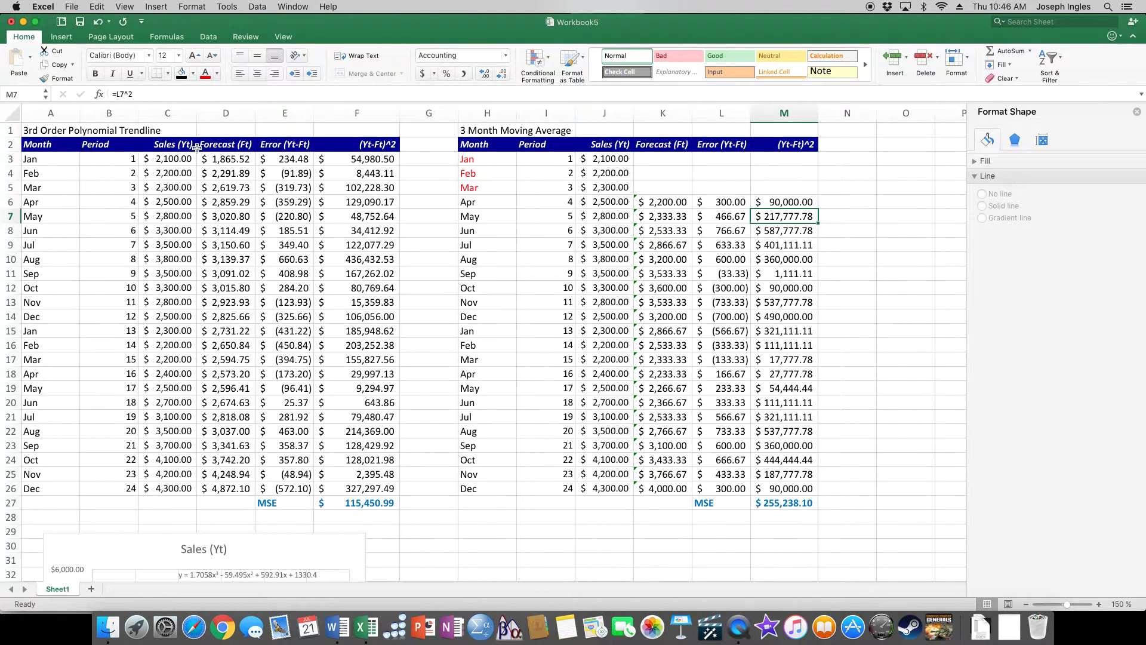
Step: Copy the trendline table A2:F27 to O2 and autofit column T
drag(65, 144, 366, 501)
key(super+c)
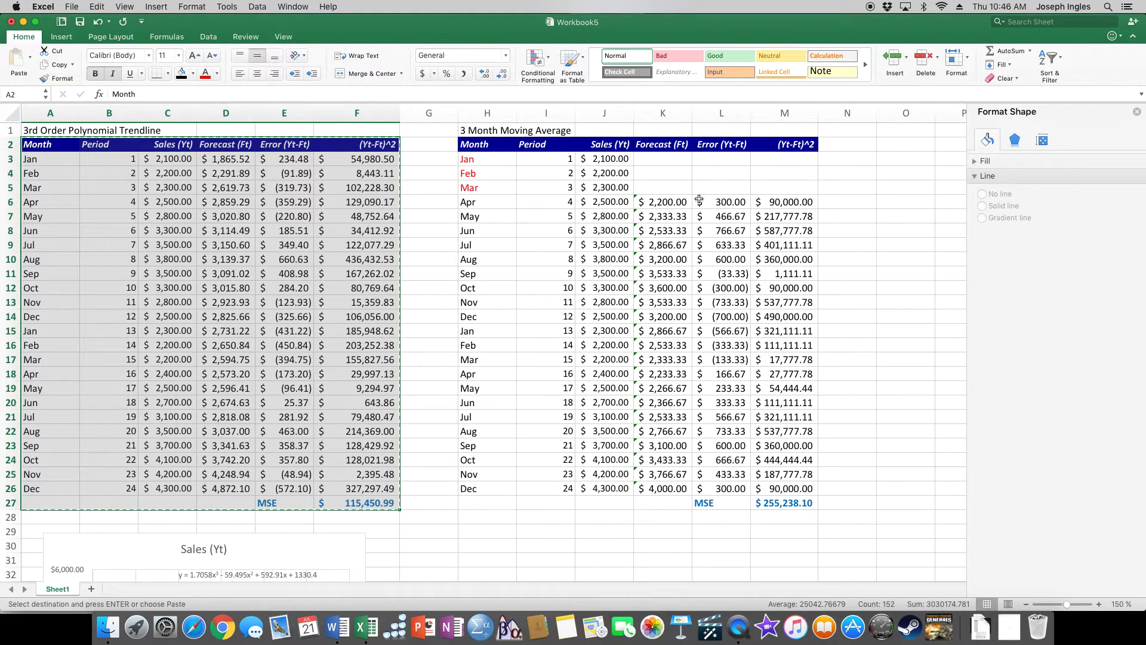
click(907, 144)
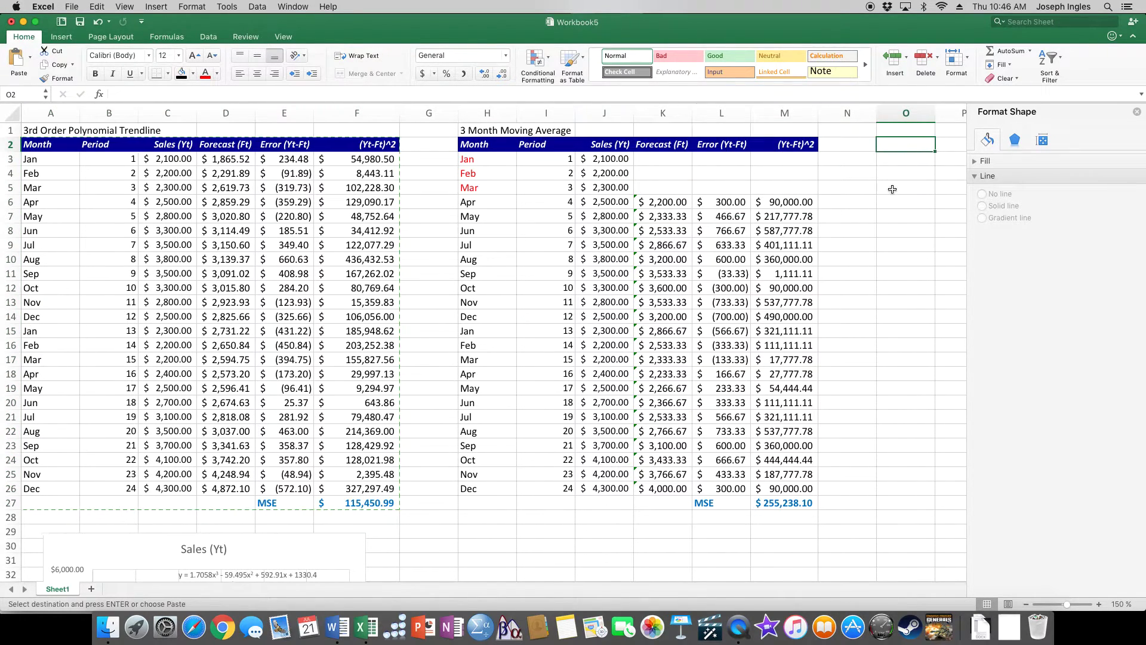
key(super+v)
scroll(881, 213, right, 5)
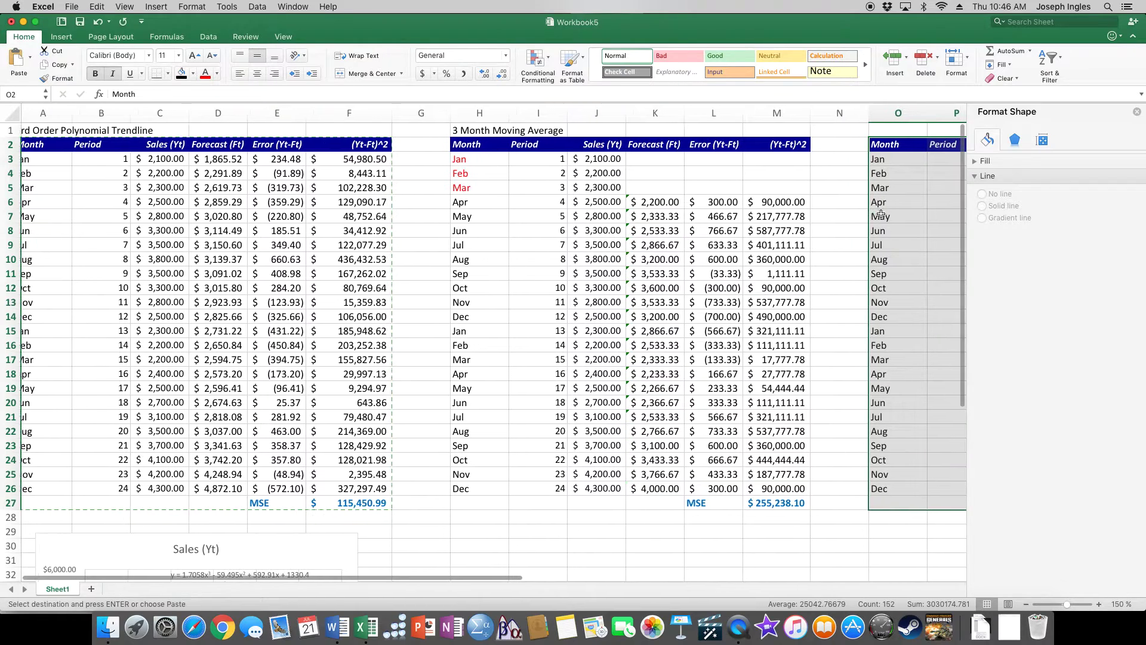
scroll(881, 213, right, 5)
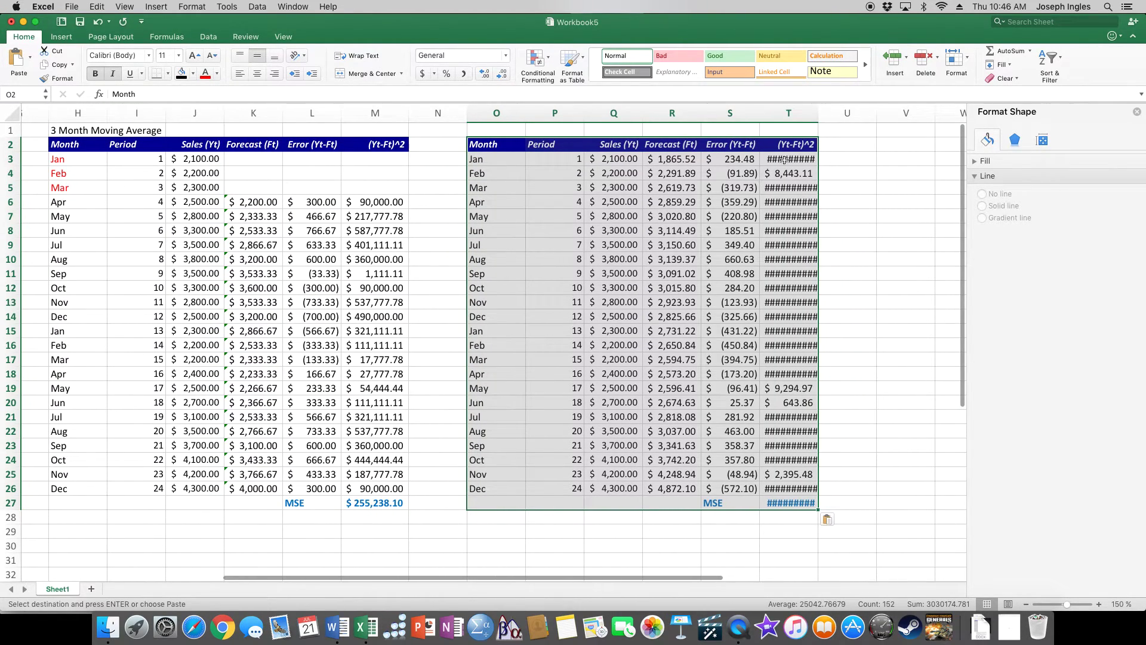
double_click(817, 113)
Step: Title the copy '4 Month Moving Average' in cell O1
click(471, 130)
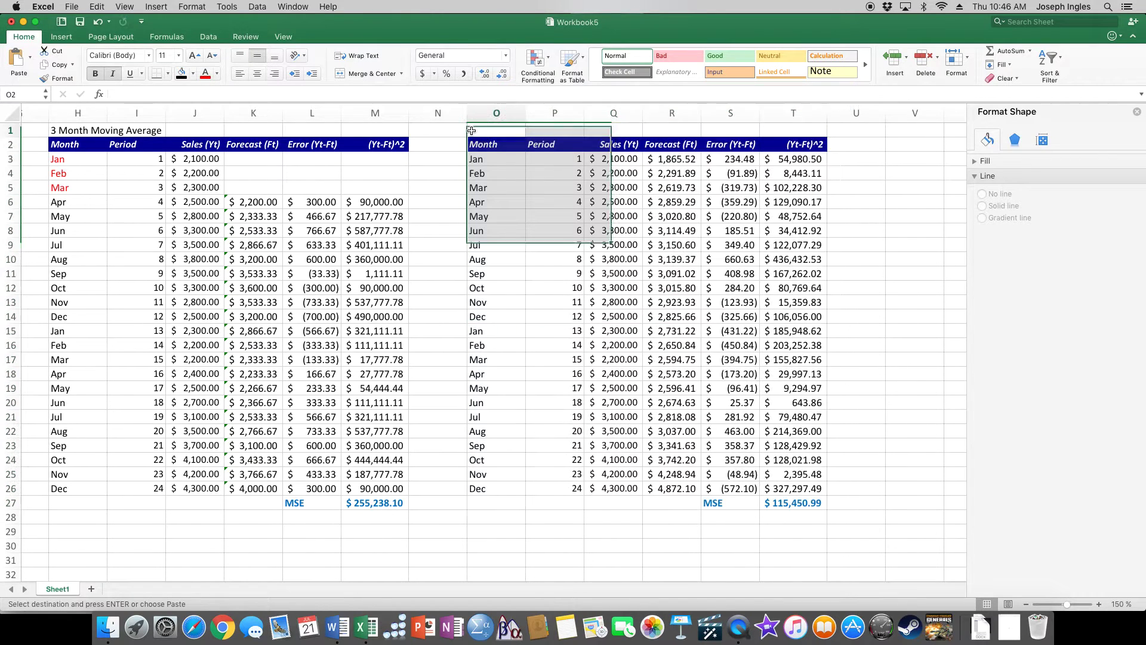
text(4 Month Moving)
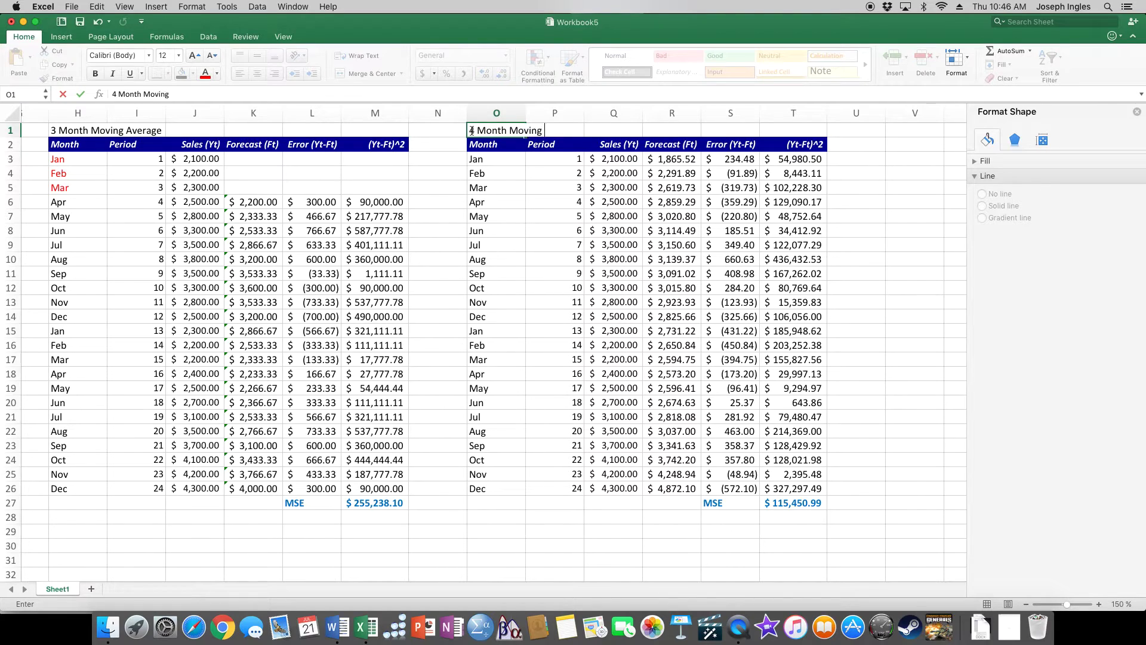
text( Average)
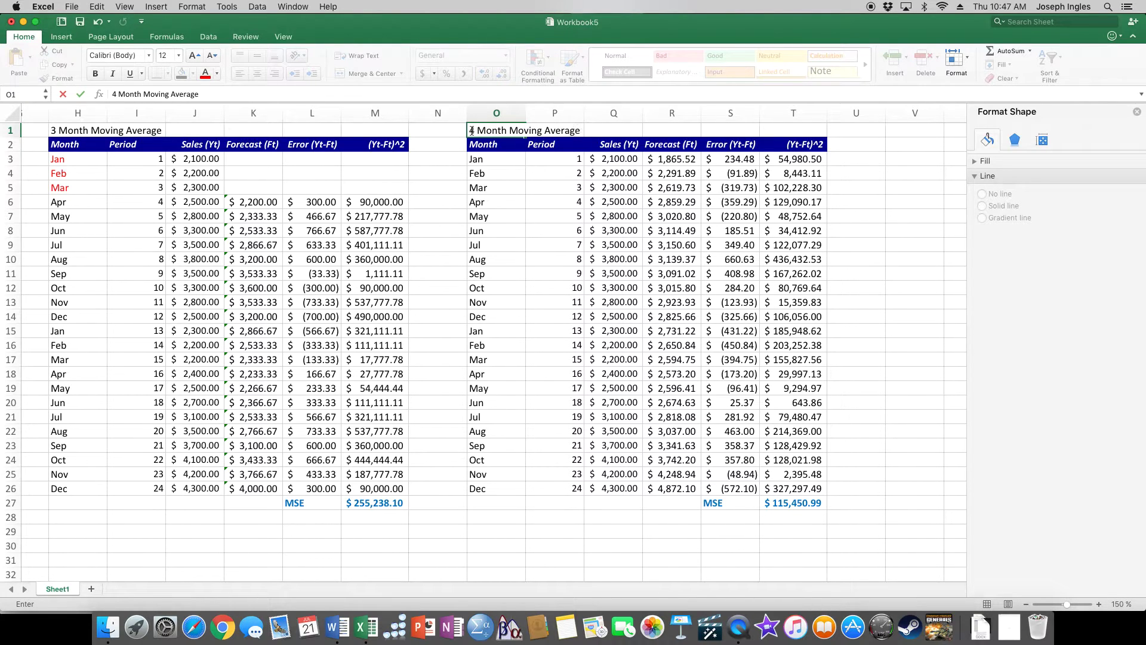
key(Return)
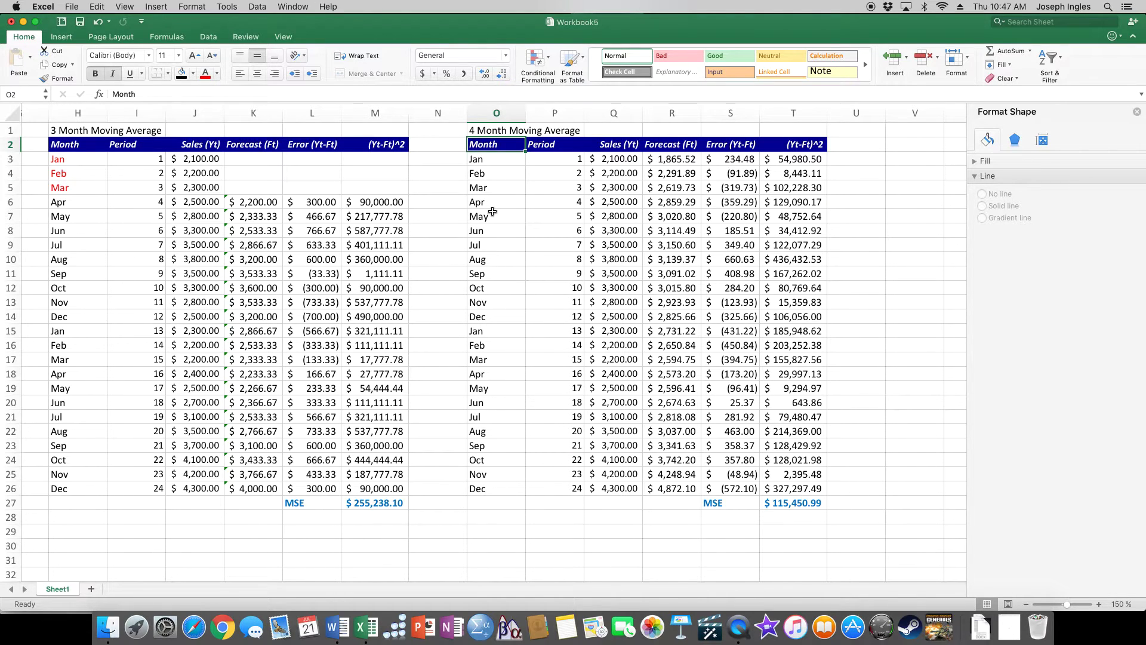
Step: Colour the Jan–Apr labels and the R7 forecast red, then clear R3:T6
drag(477, 161, 482, 198)
click(204, 73)
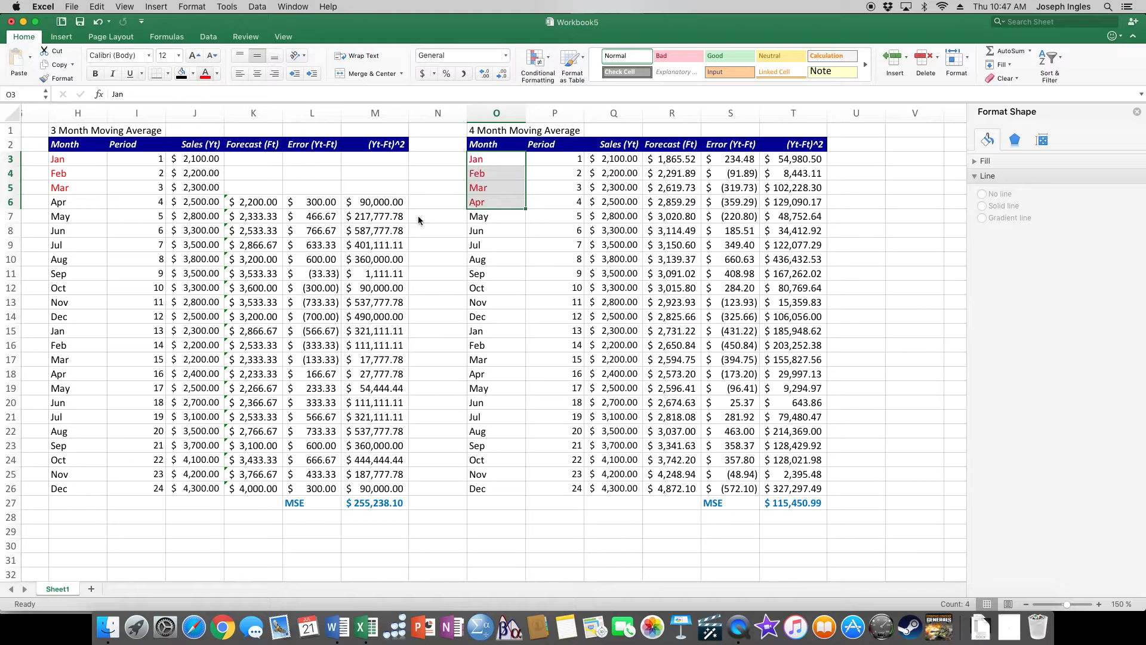
click(672, 217)
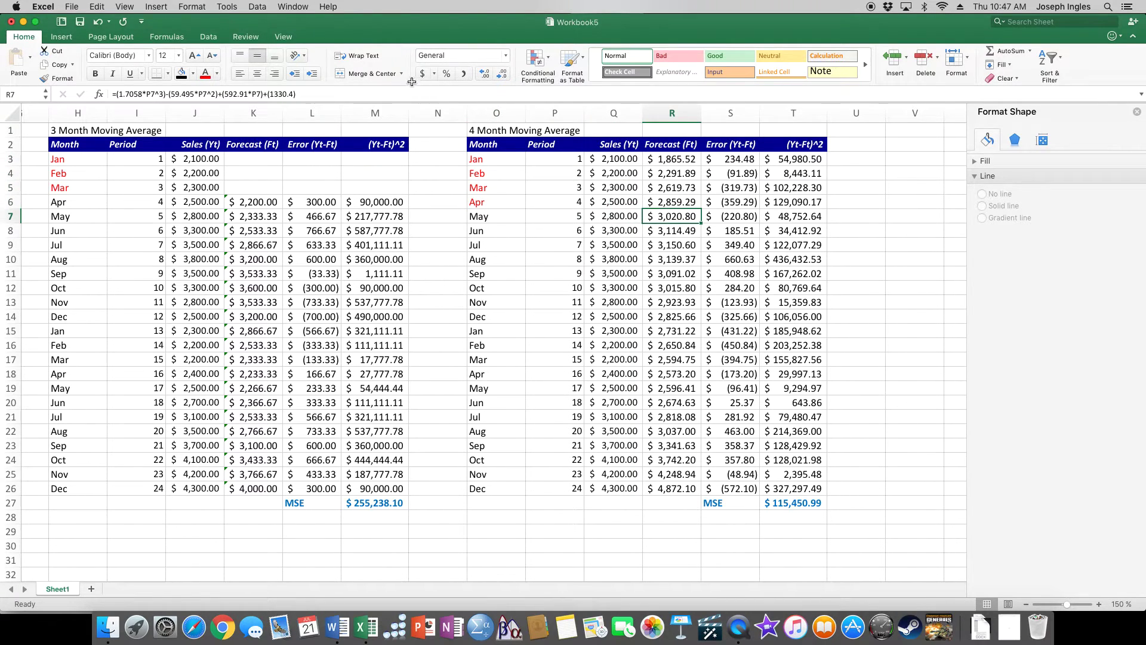
click(205, 73)
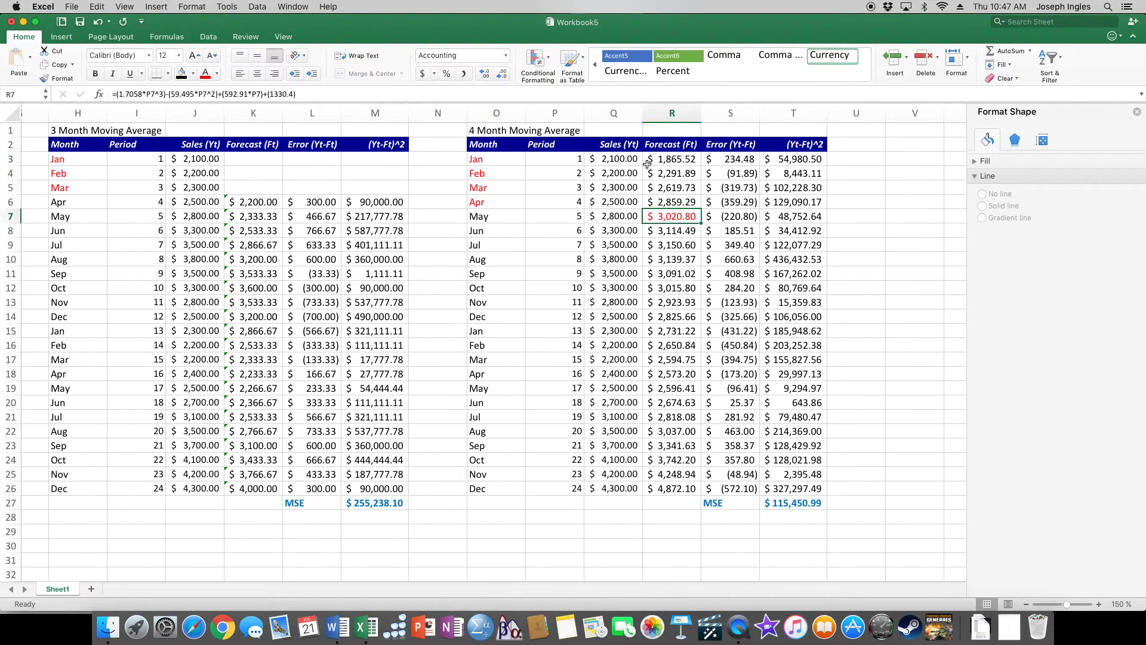
drag(652, 156, 775, 204)
key(Delete)
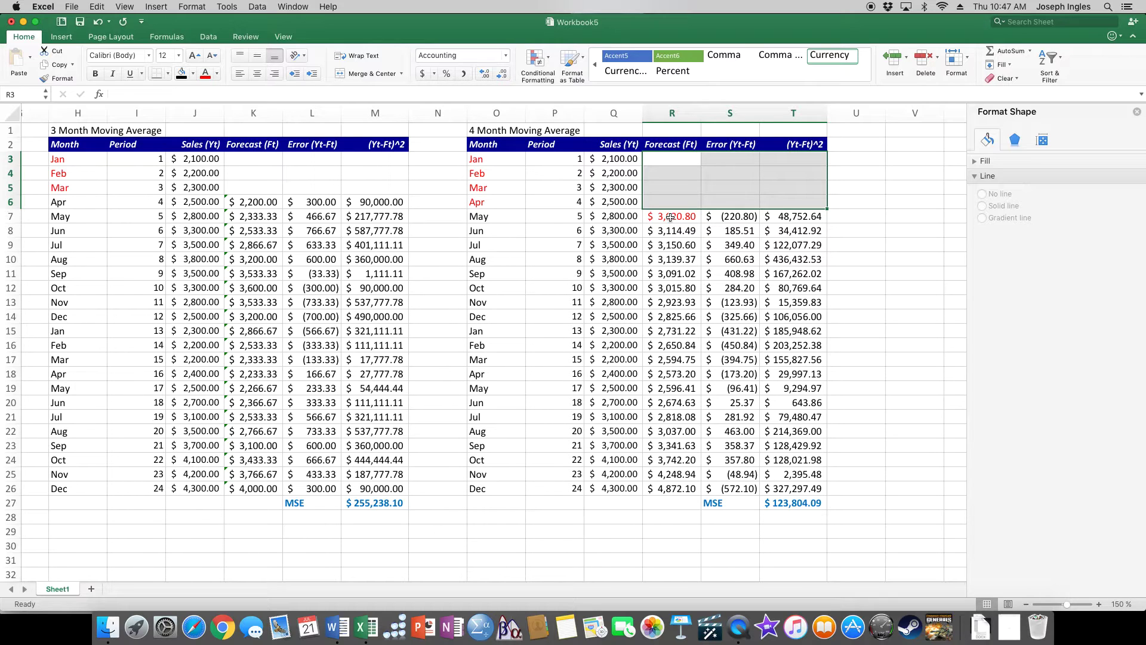
Step: Enter =AVERAGE(Q3:Q6) in R7 and fill it down column R through December
click(671, 217)
text(=a)
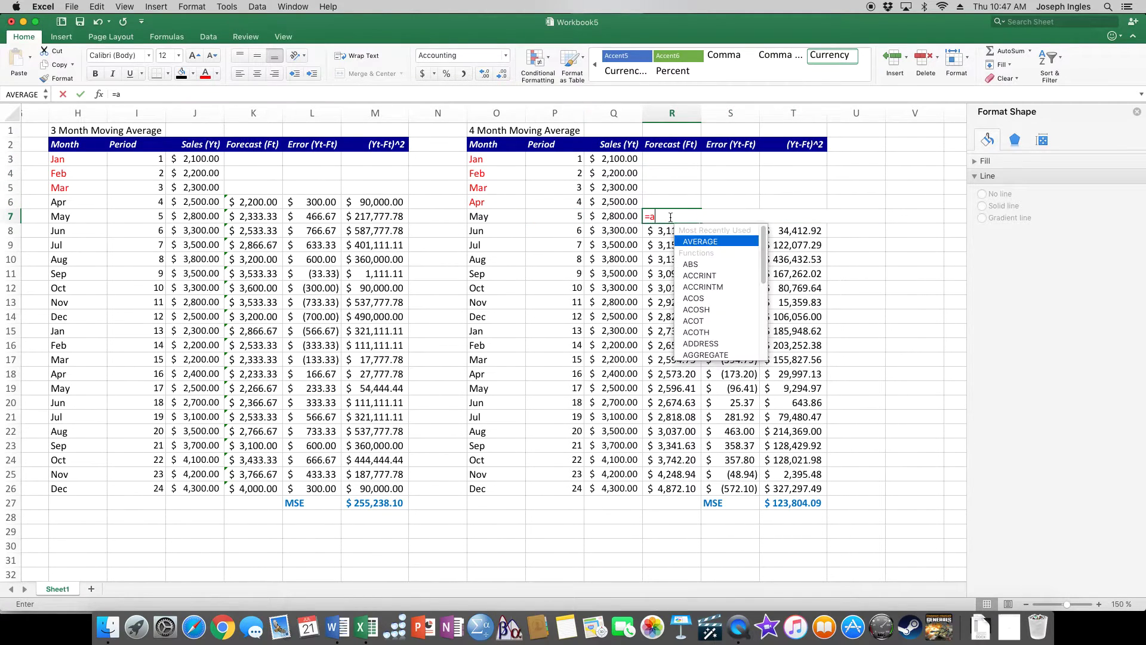
text(verage()
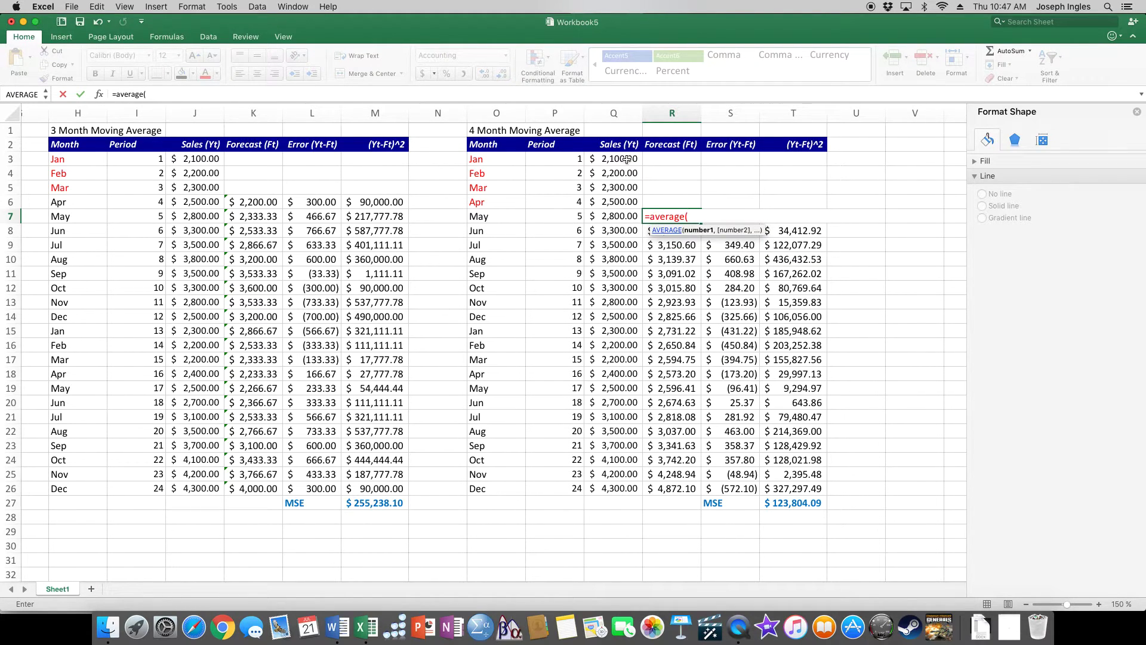
drag(624, 159, 630, 206)
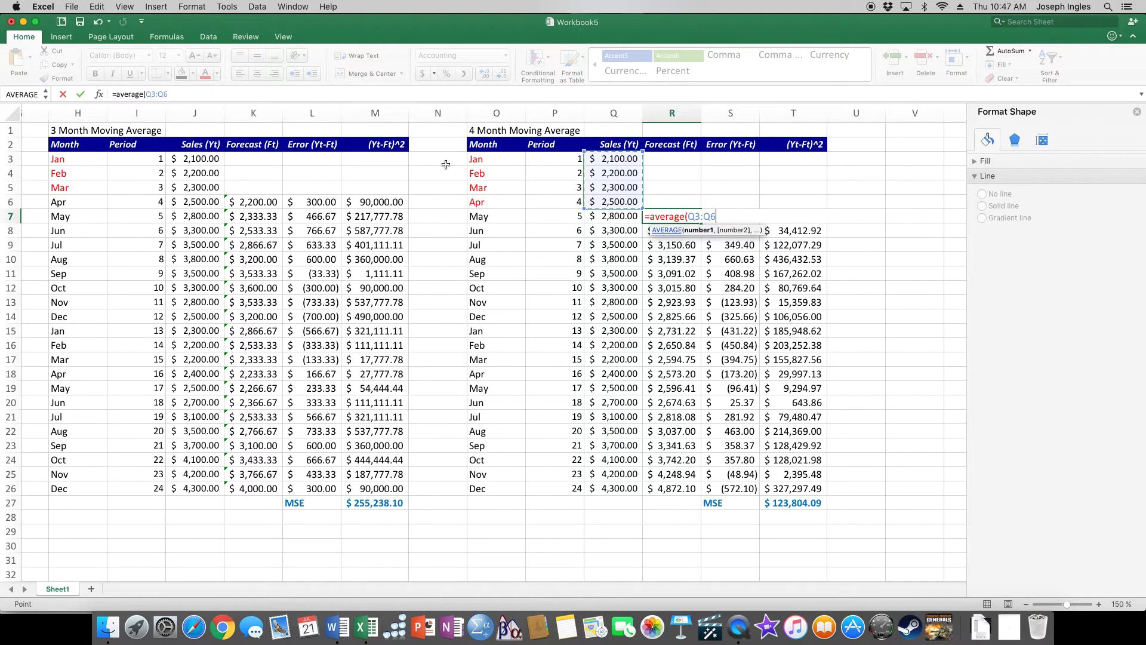
text())
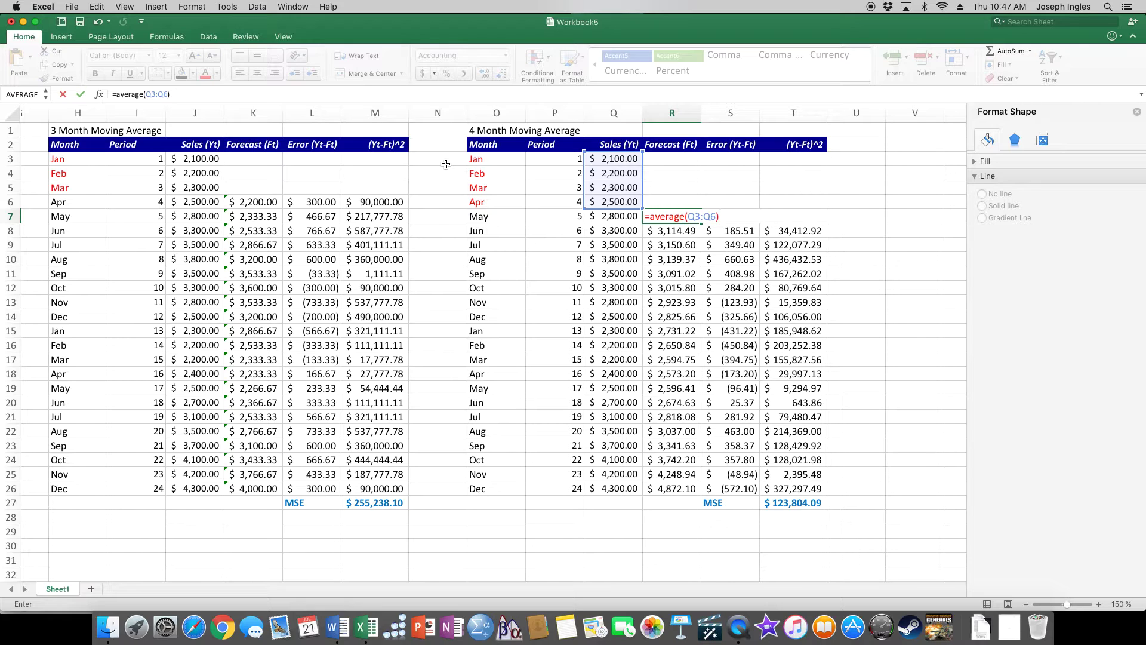
key(Return)
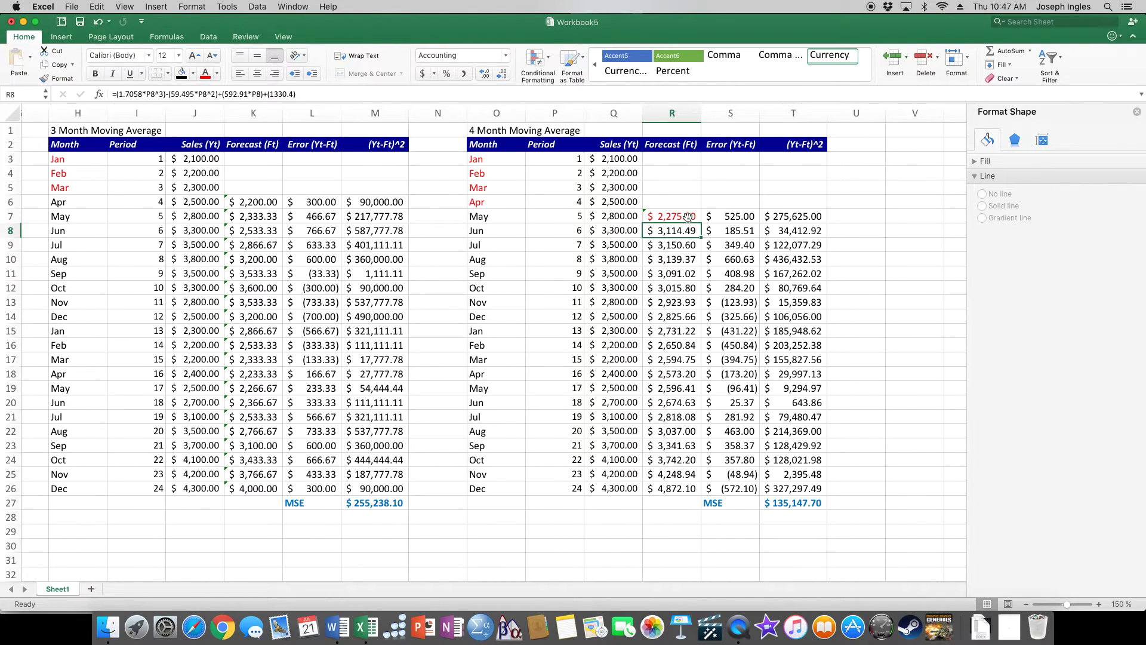
click(688, 216)
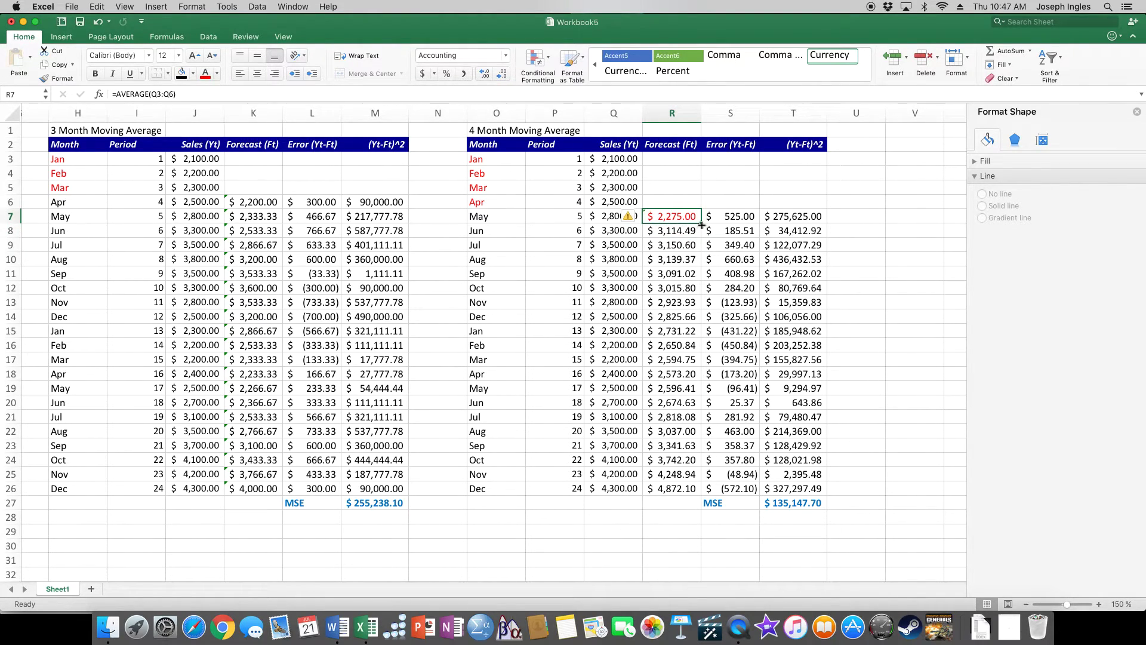
double_click(701, 223)
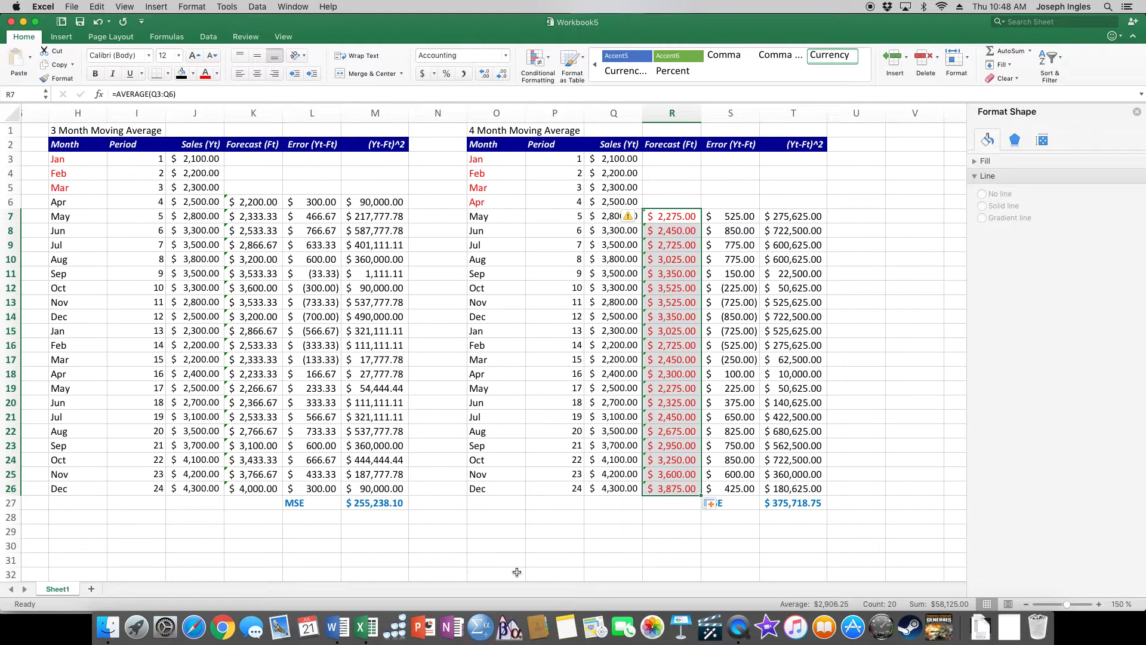
drag(572, 573, 320, 549)
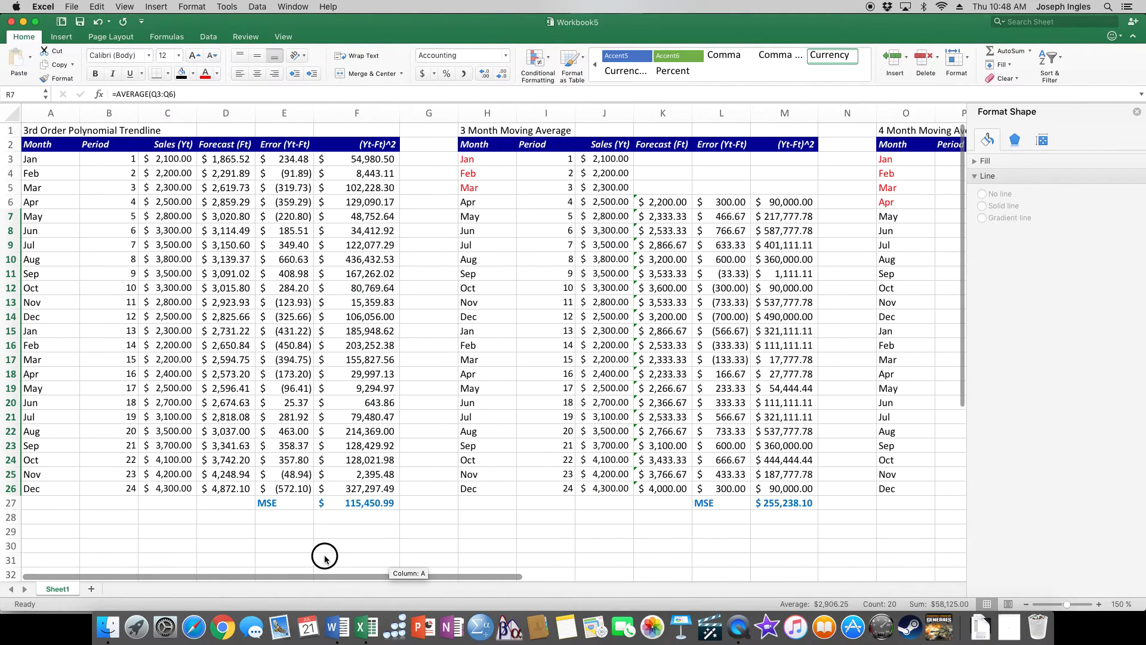
scroll(234, 362, down, 5)
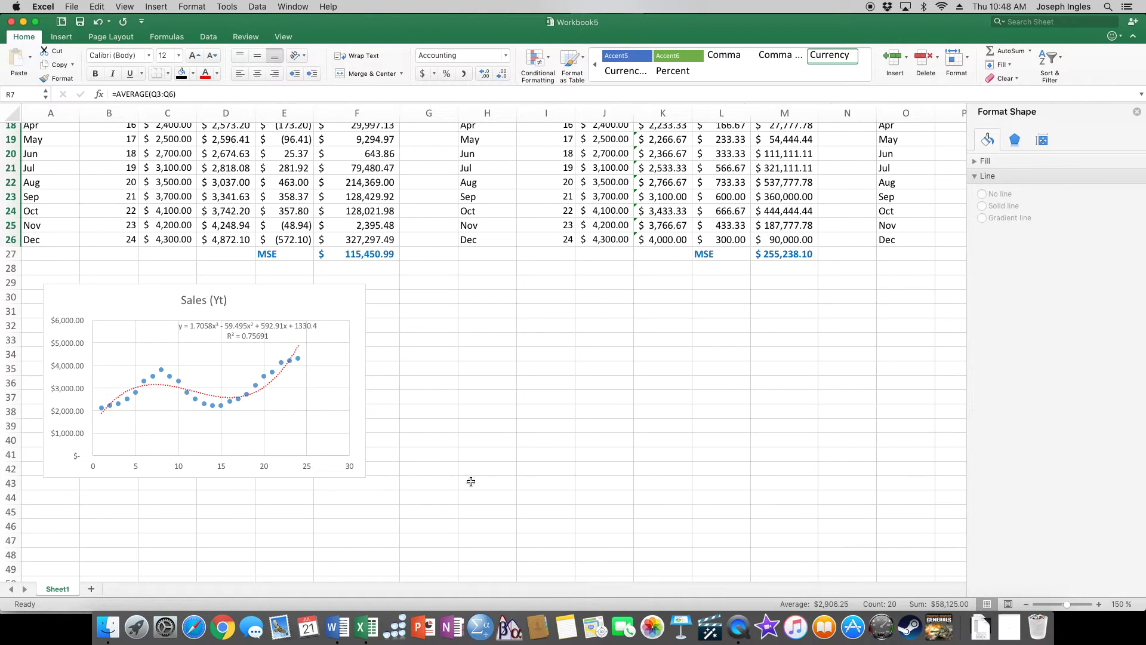
scroll(473, 463, up, 6)
drag(491, 576, 738, 584)
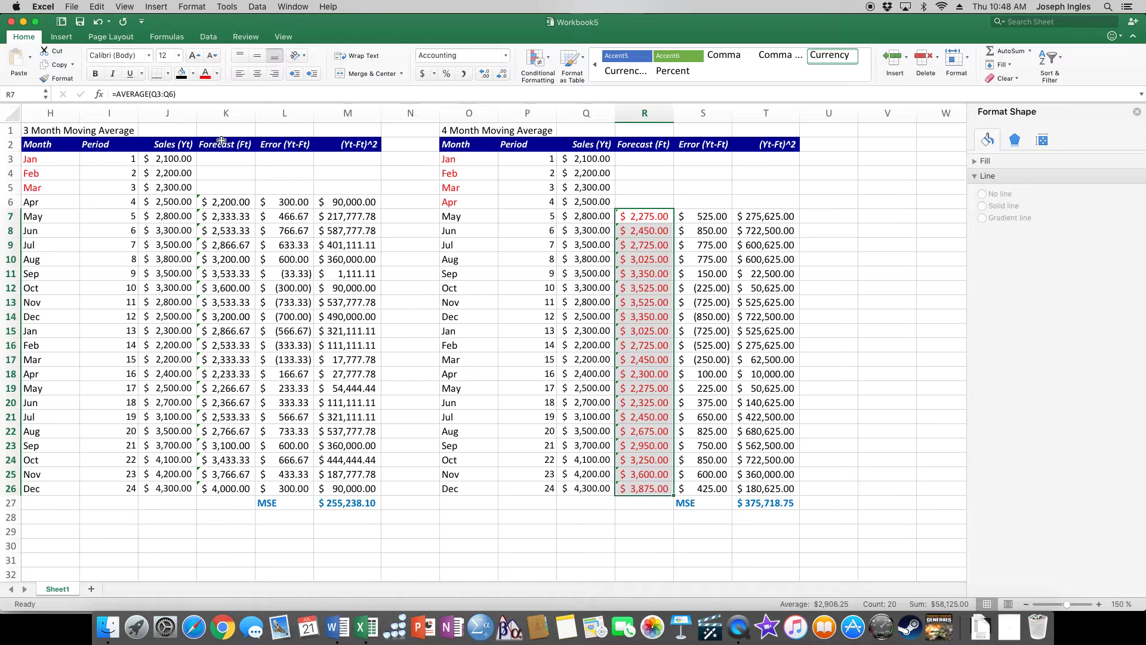
Step: Copy the 3-month table H1:M27 to V1 and widen column AA
click(28, 130)
drag(29, 129, 347, 505)
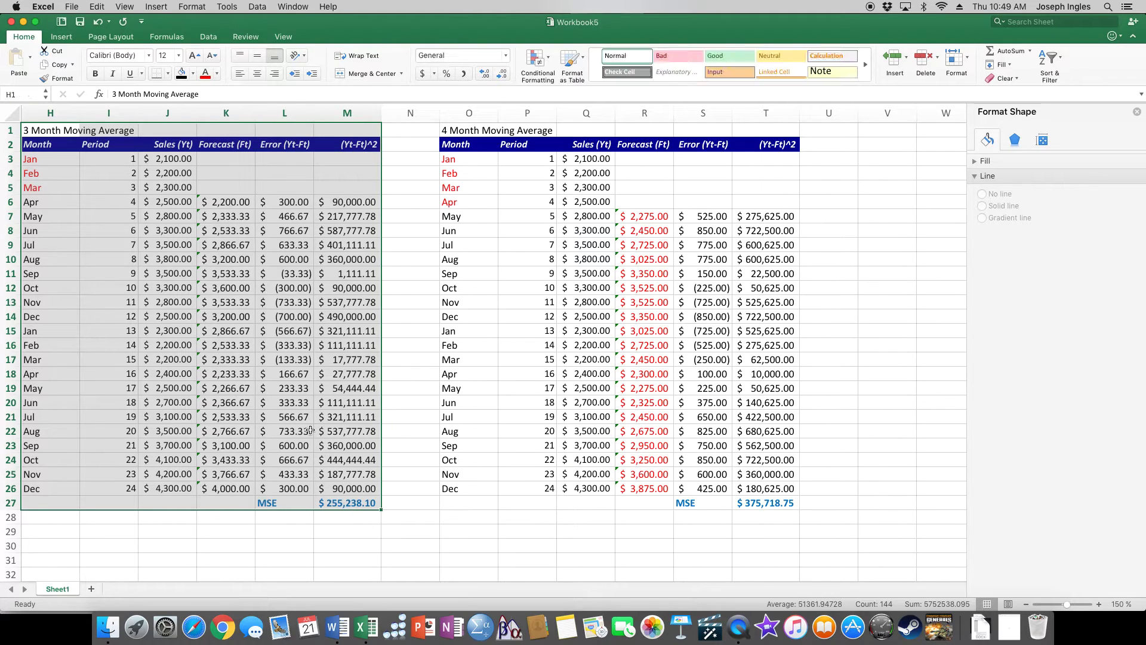
key(super+c)
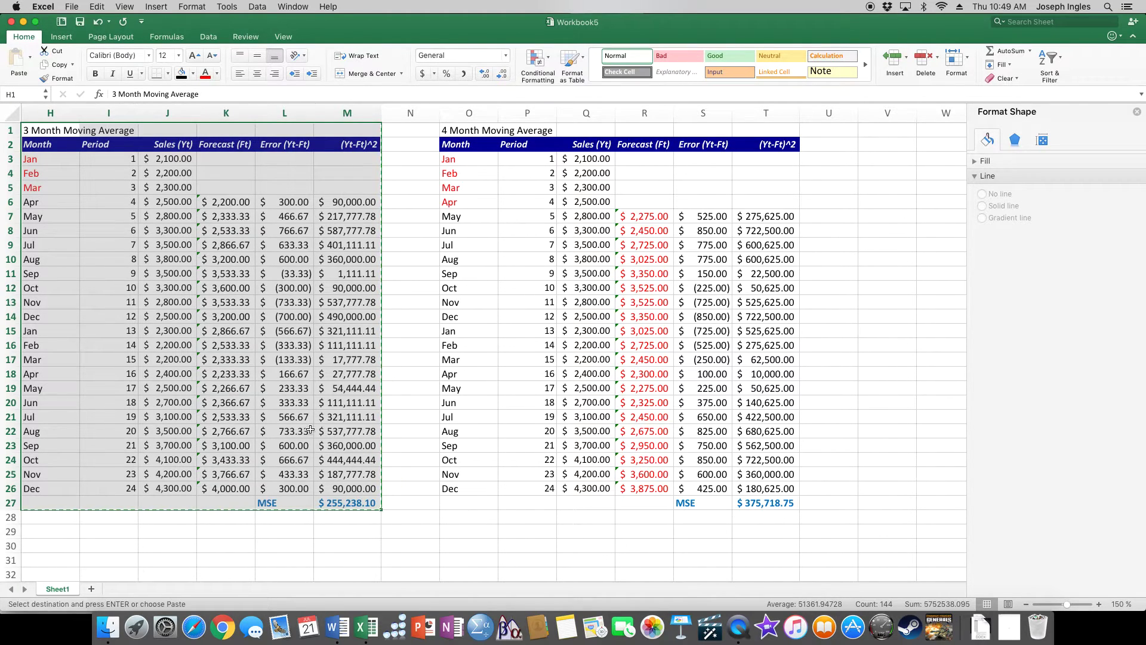
click(873, 133)
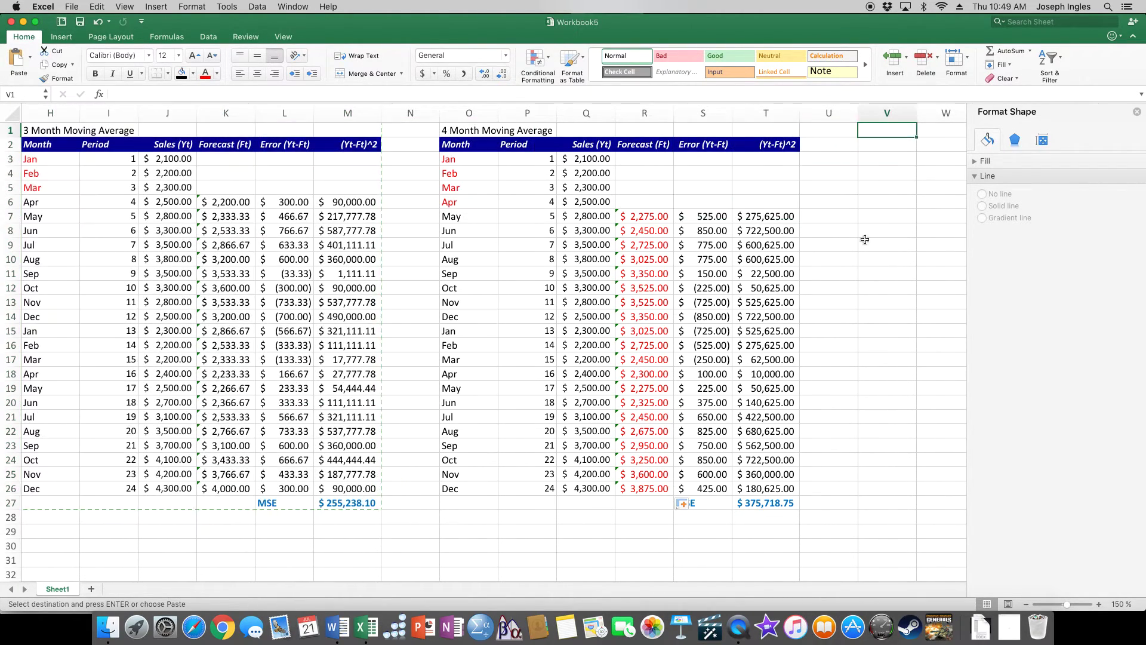
key(super+v)
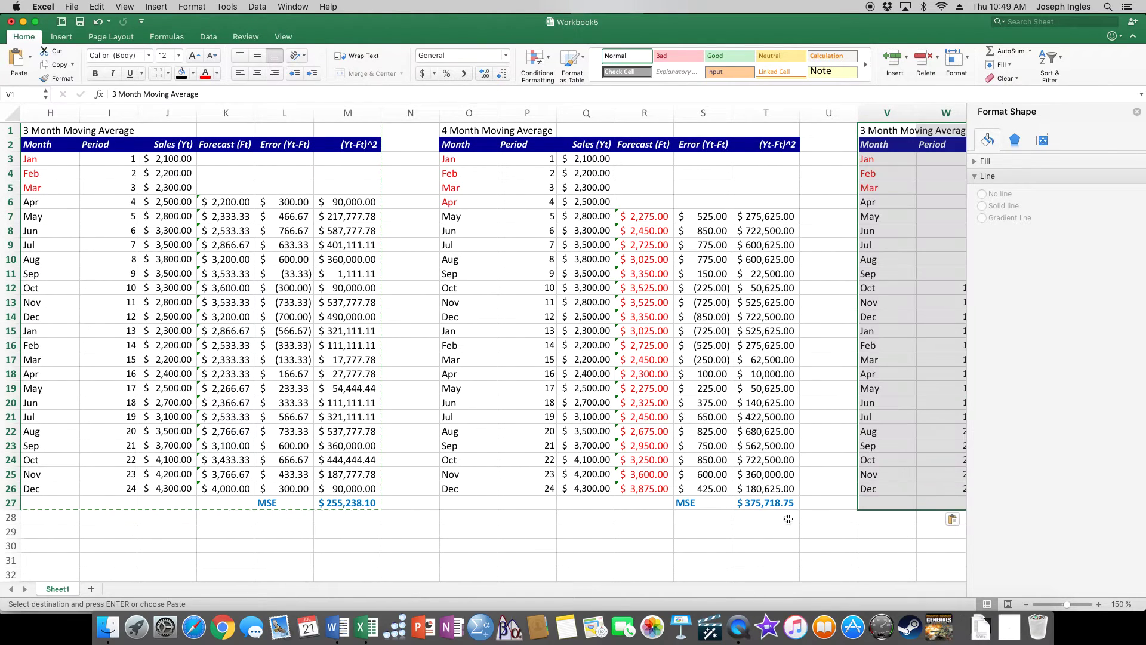
drag(497, 582, 703, 599)
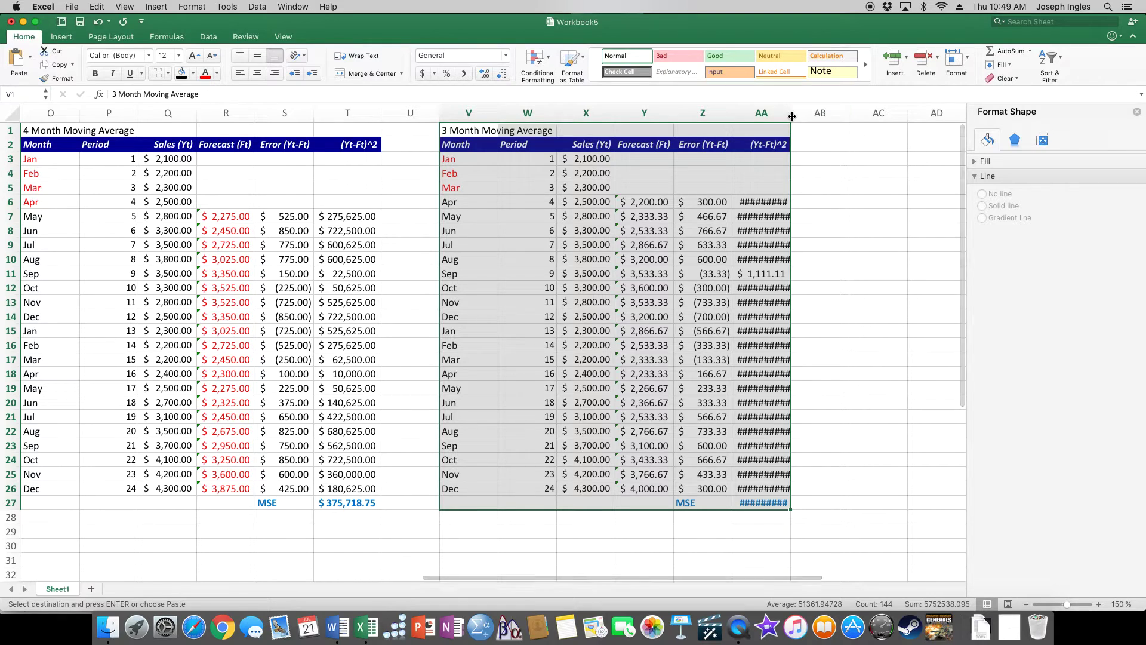
drag(791, 113, 799, 112)
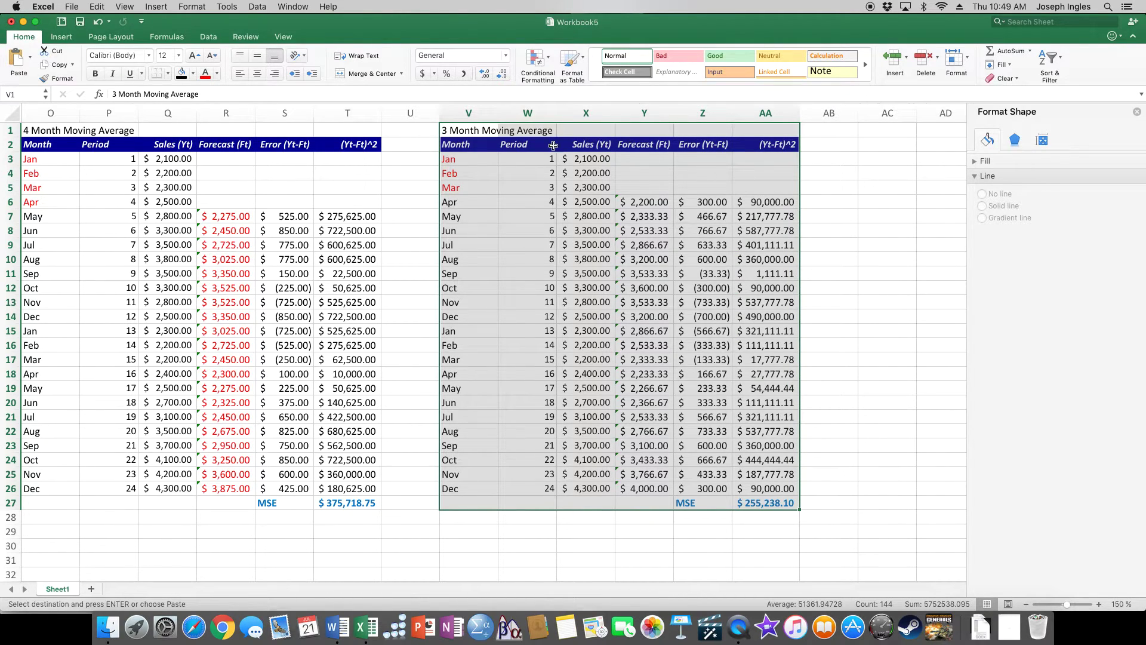
Step: Retitle the copy in V1 to '3 Month WEIGHTED Moving Average'
click(442, 131)
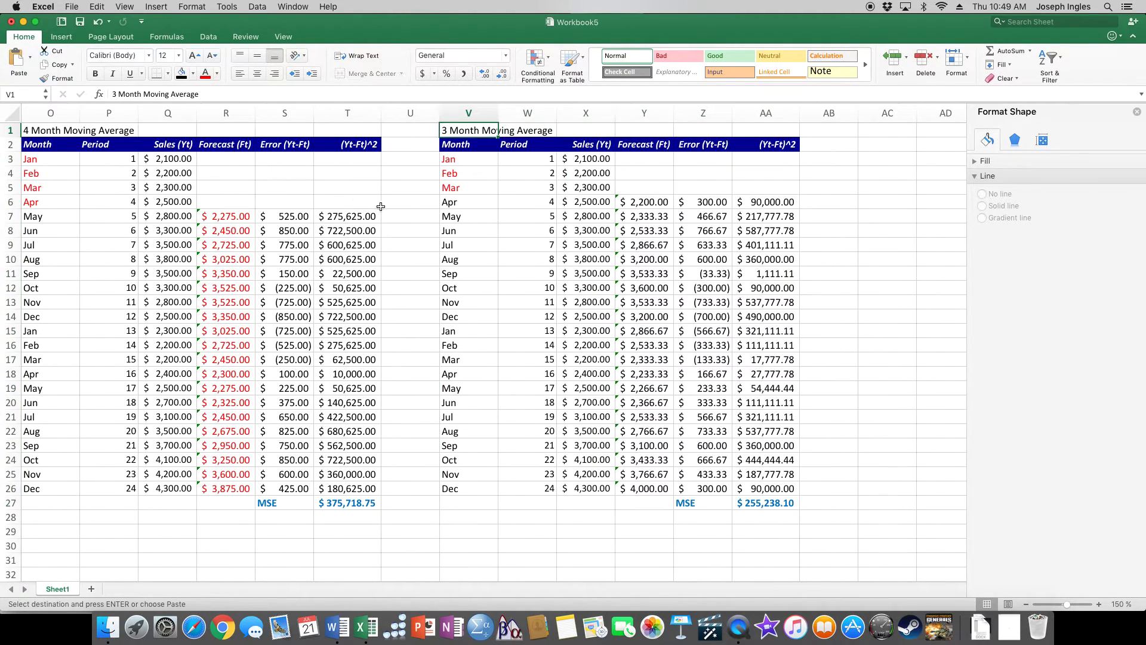
click(144, 94)
text(WEIGHTED)
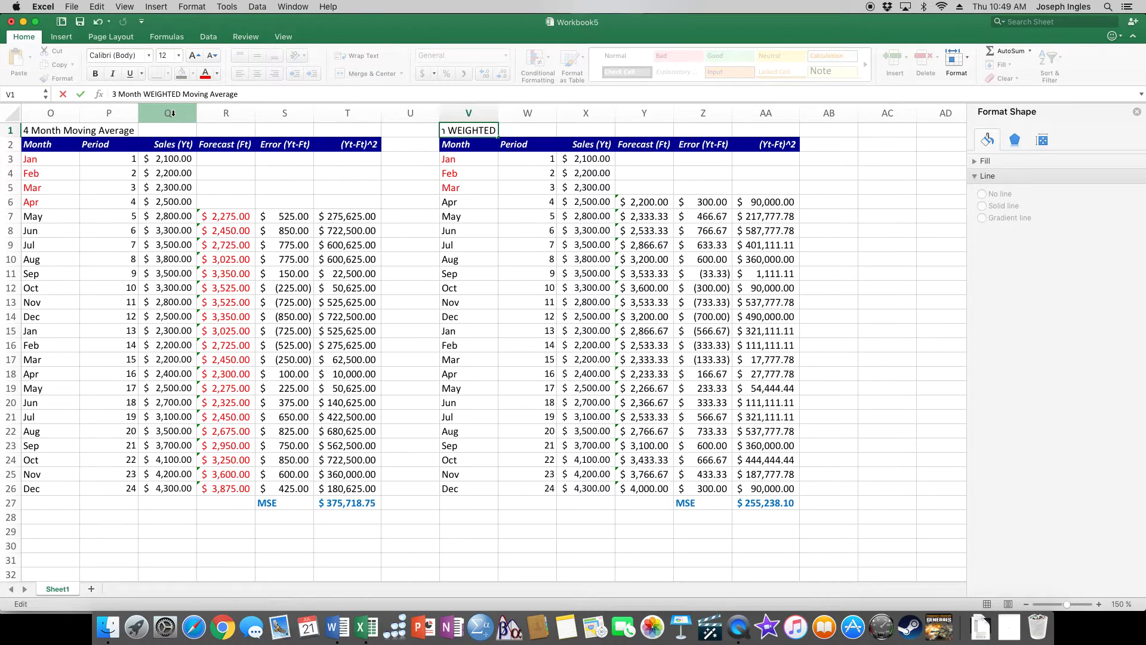
key(Return)
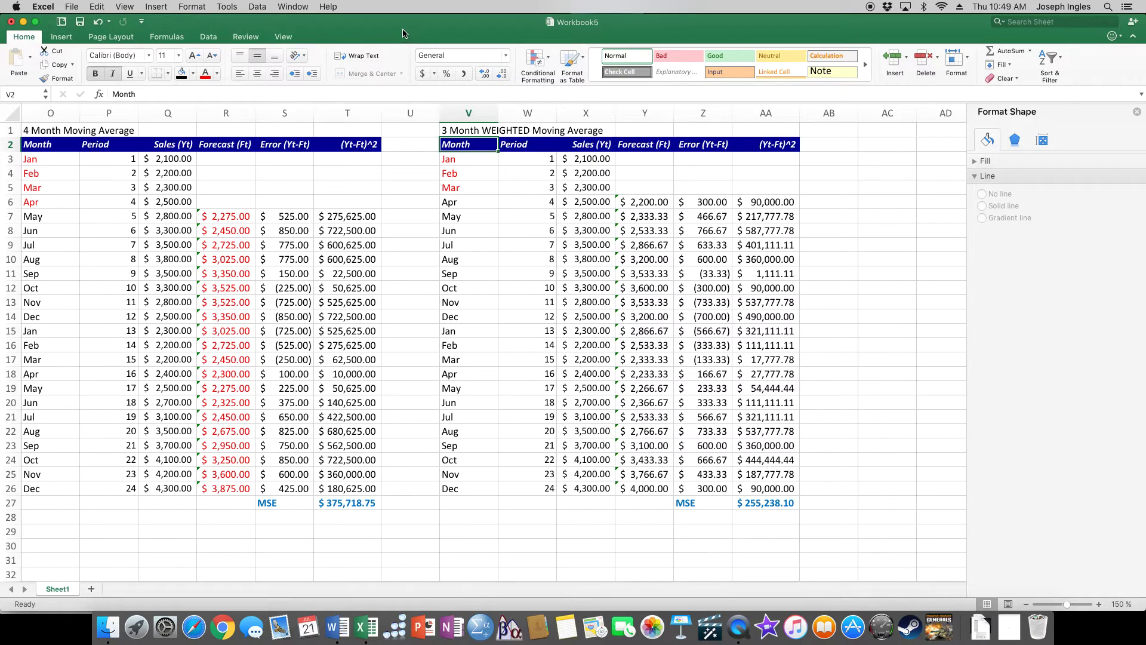
Step: Copy the 't=0.80 t-1=0.15 t-2=0.05' weights line from the Word assignment, then return to Excel
mouse_move(344, 629)
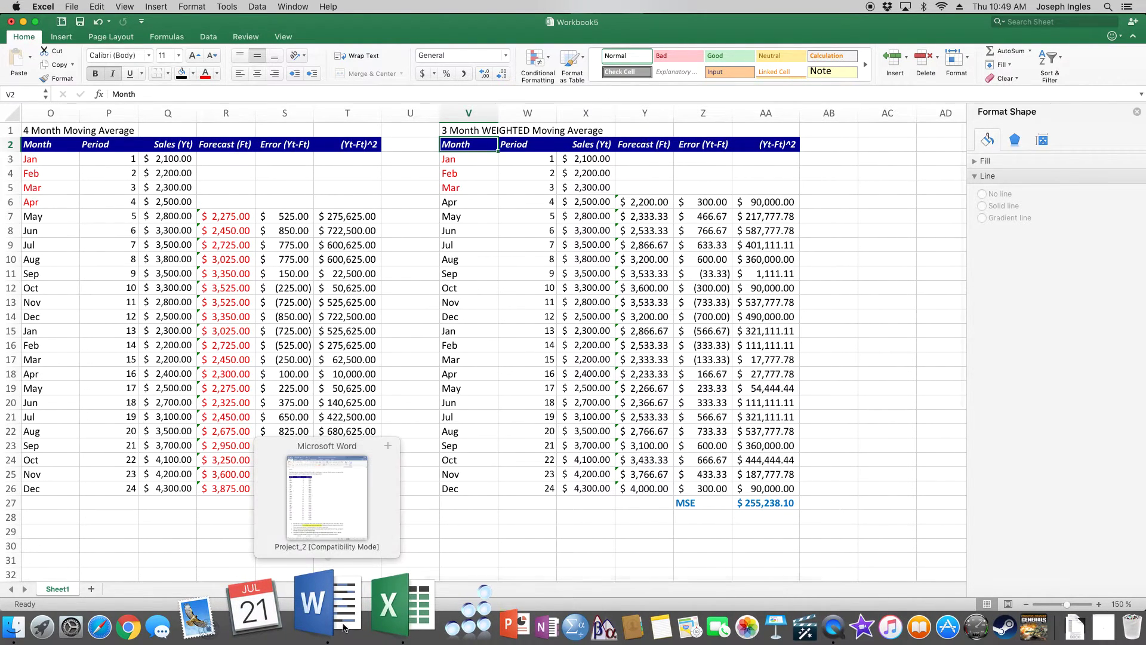
click(325, 513)
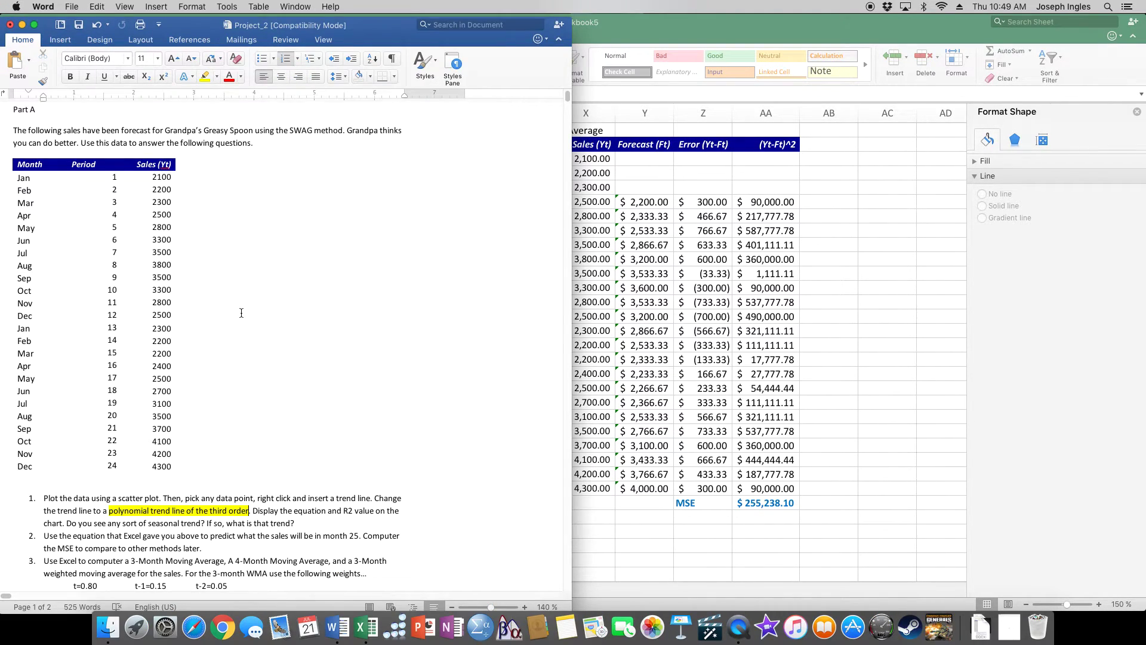
scroll(241, 313, down, 3)
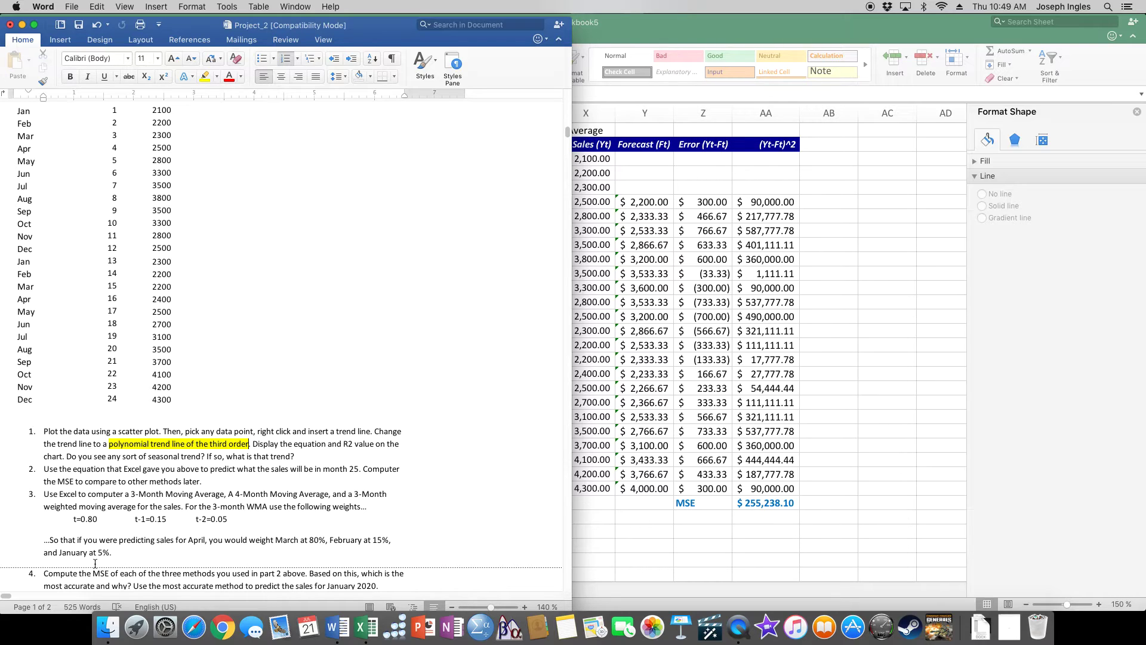
drag(72, 518, 232, 525)
key(super+c)
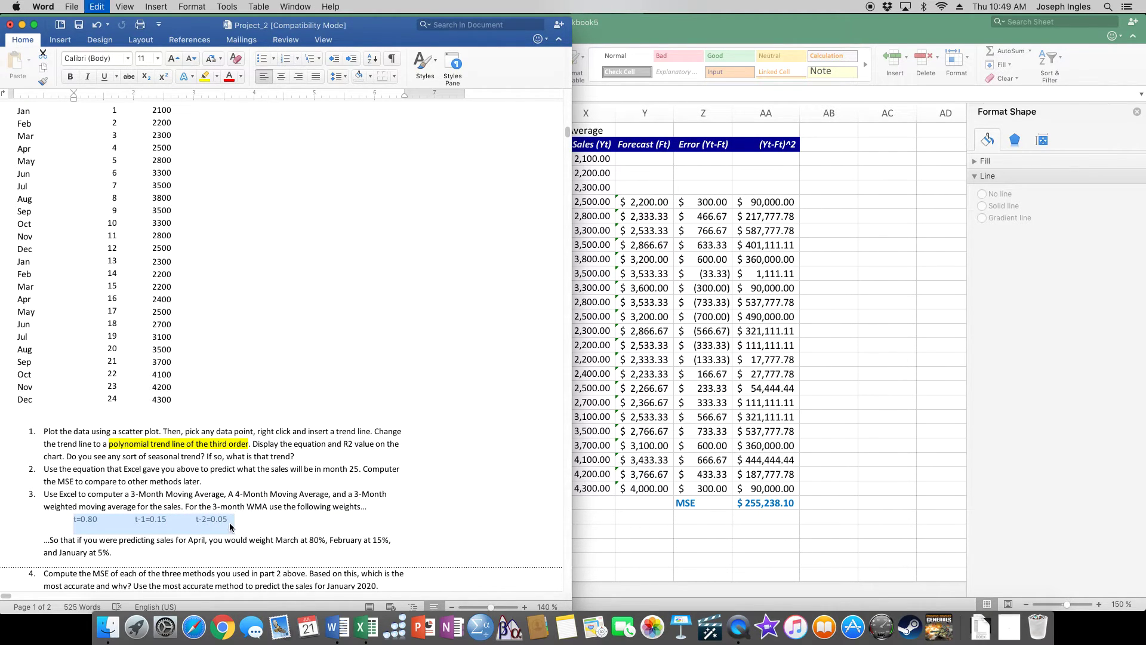
click(653, 527)
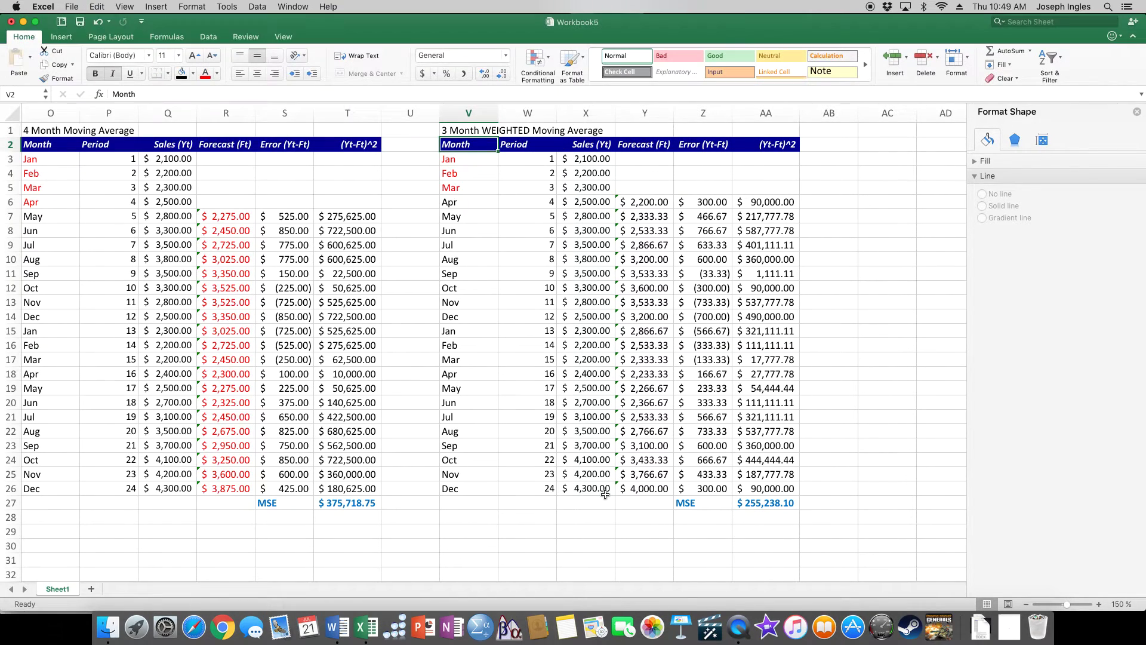
Step: Paste the copied weights line at AC2 for reference
click(870, 146)
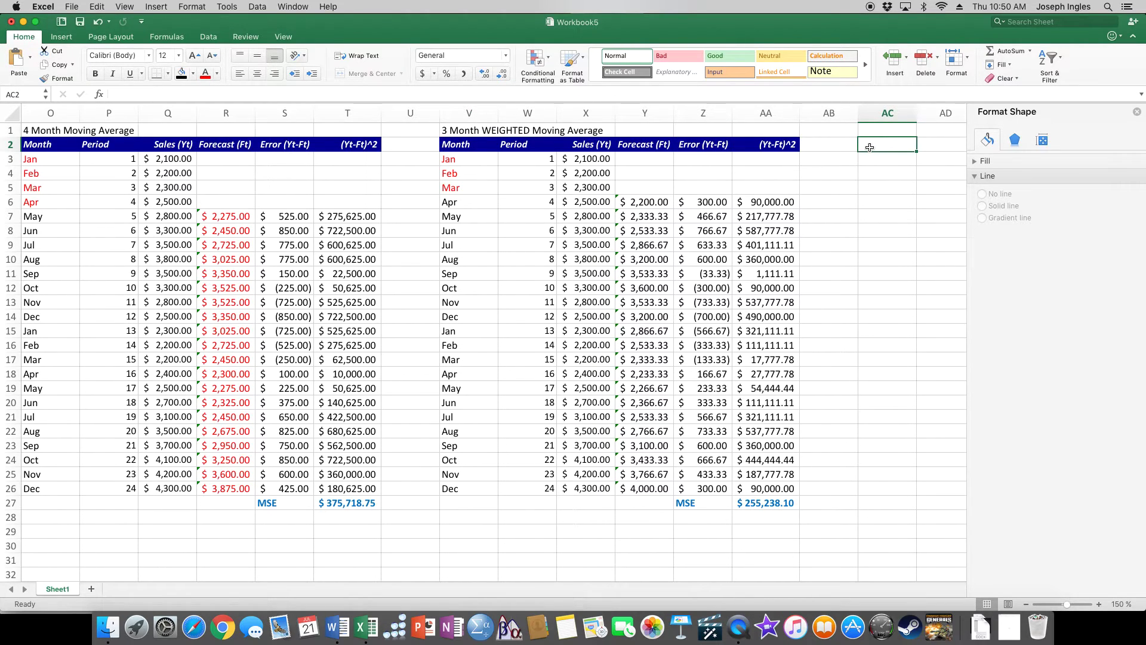
key(super+v)
drag(663, 578, 638, 598)
Step: Enter the weights 0.8 in U5, 0.15 in U4 and 0.05 in U3
click(459, 188)
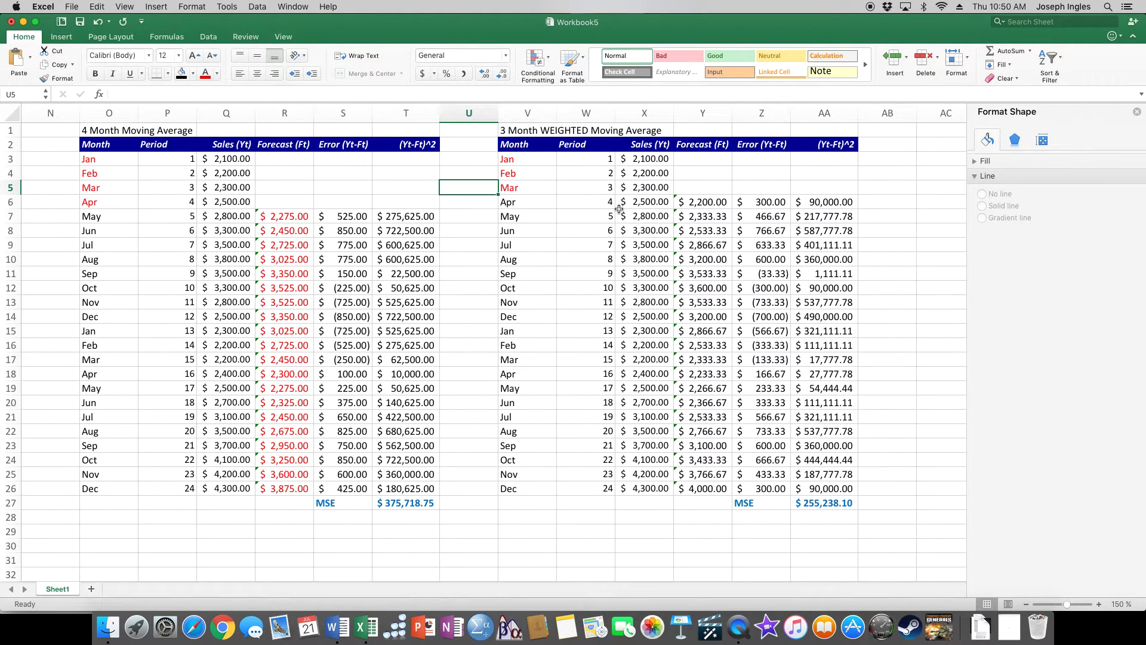
text(.8)
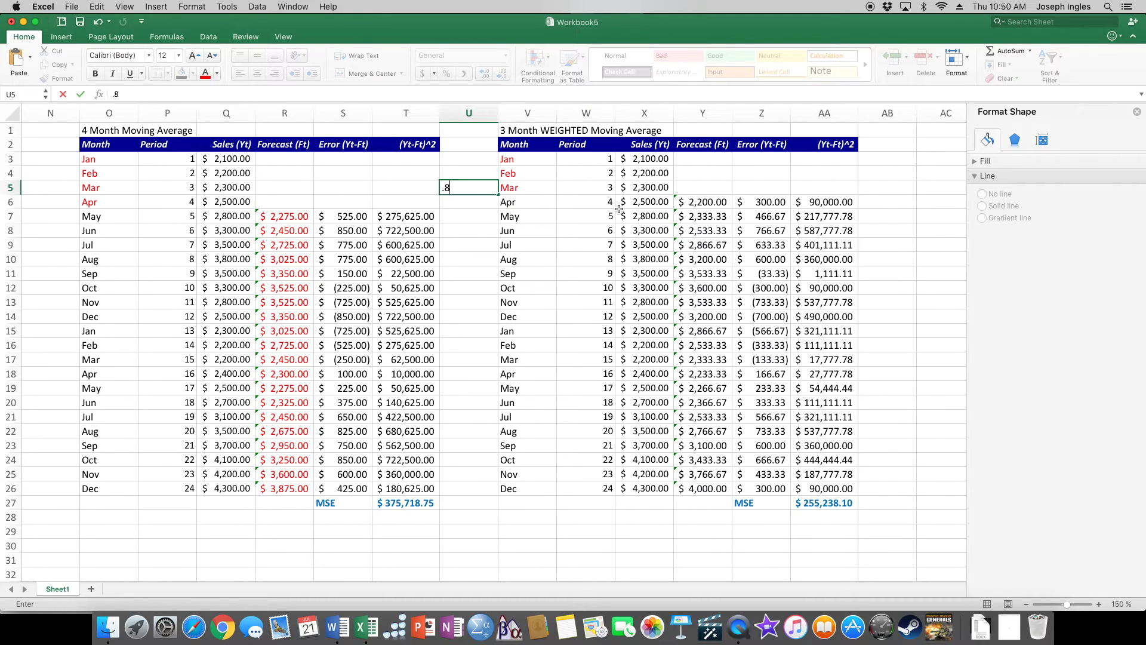
key(Up)
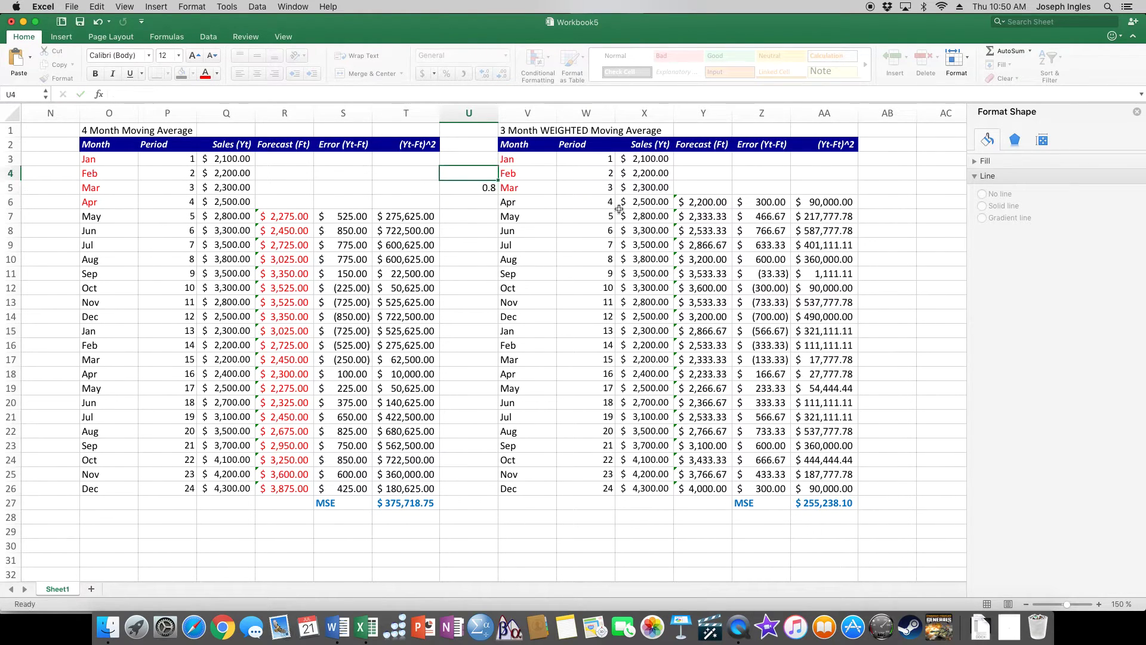
text(.15)
key(Up)
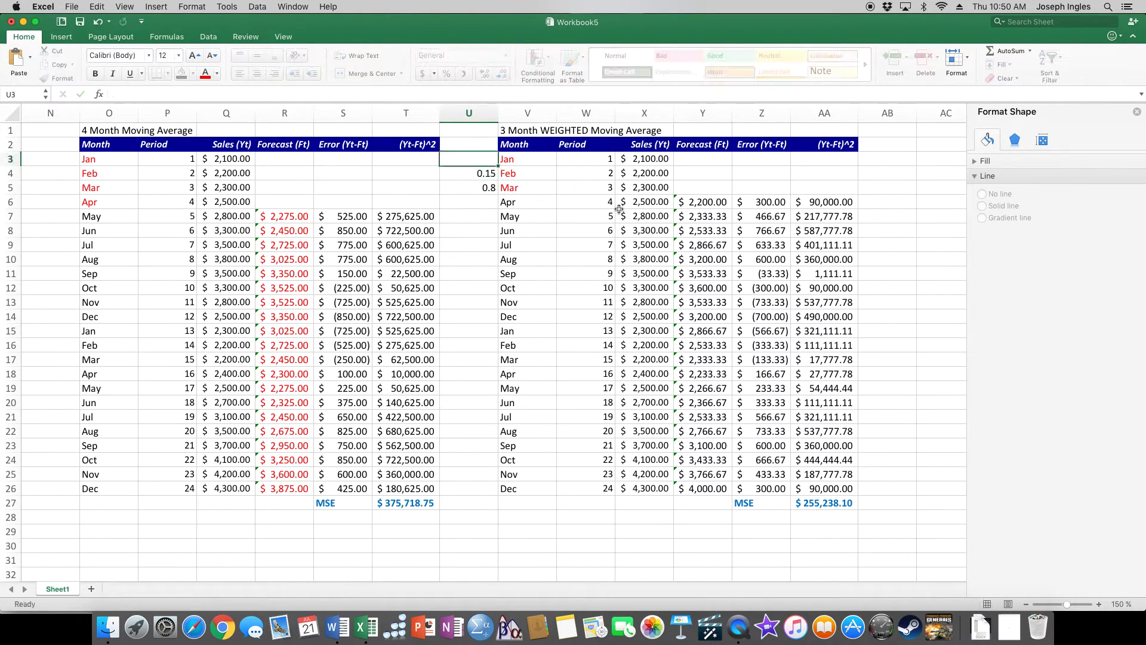
text(.05)
key(Return)
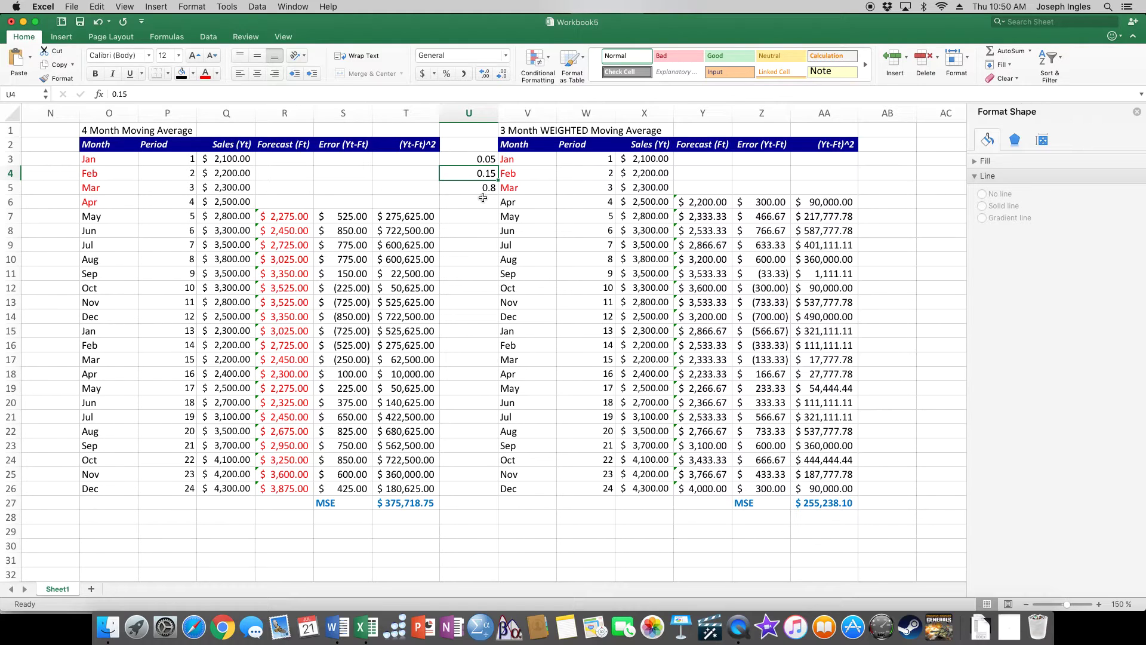
Step: Format U3:U5 as percentages, showing 5%, 15% and 80%
drag(466, 160, 469, 189)
key(super+shift+5)
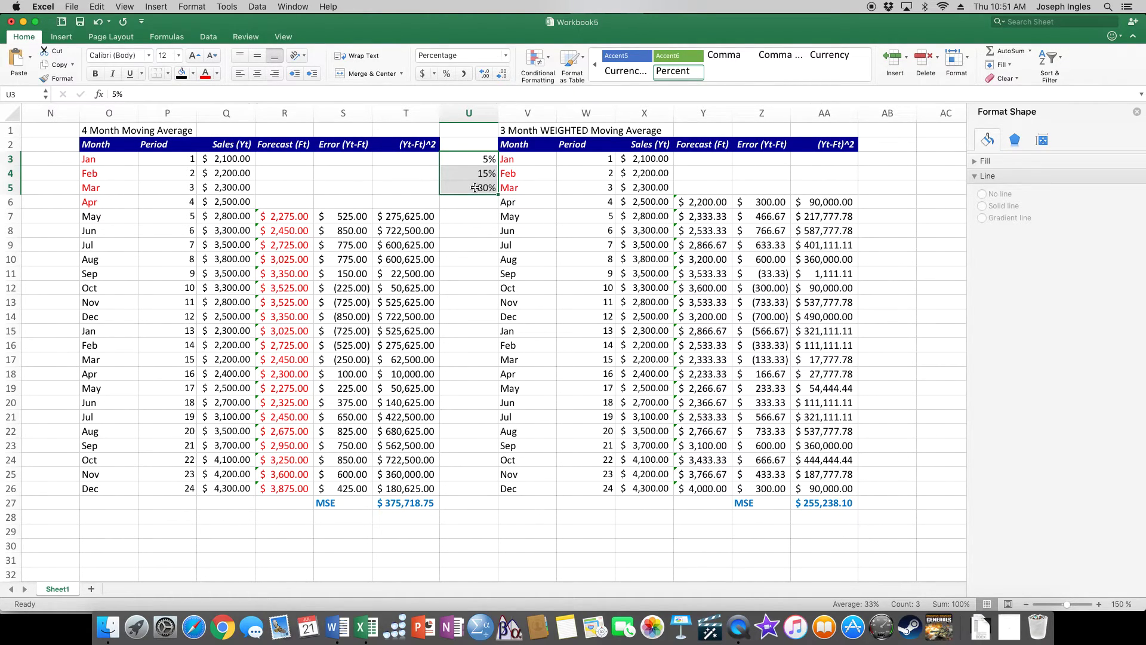
click(691, 200)
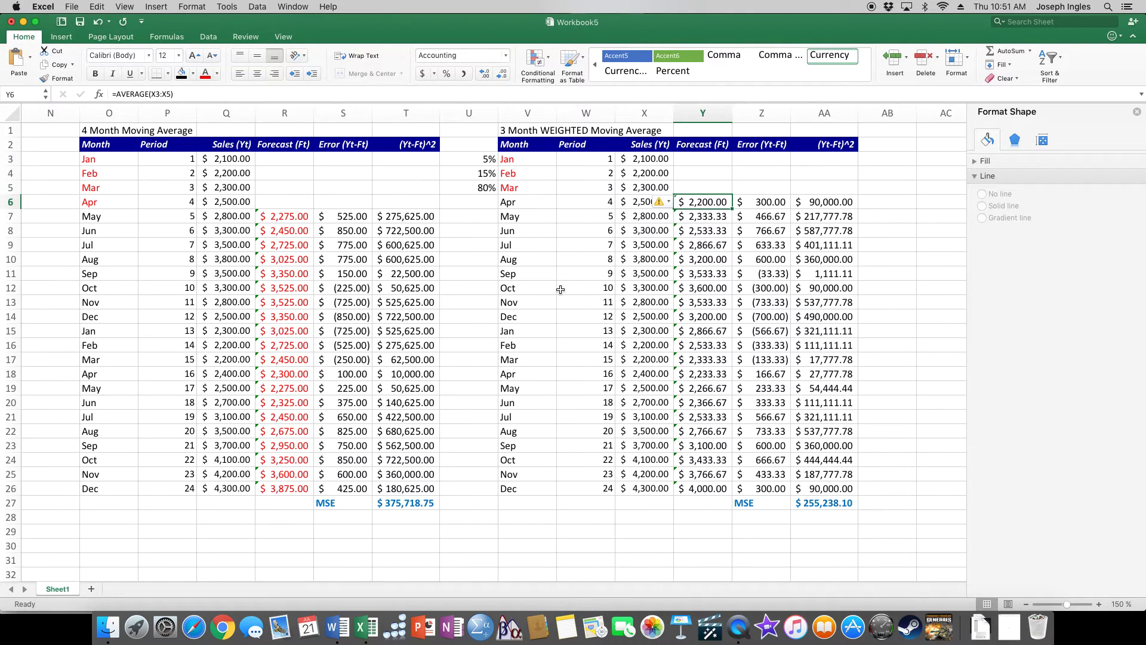
Step: Enter =SUMPRODUCT($U$3:$U$5,X3:X5) in Y6 and fill it down to Y26
text(=)
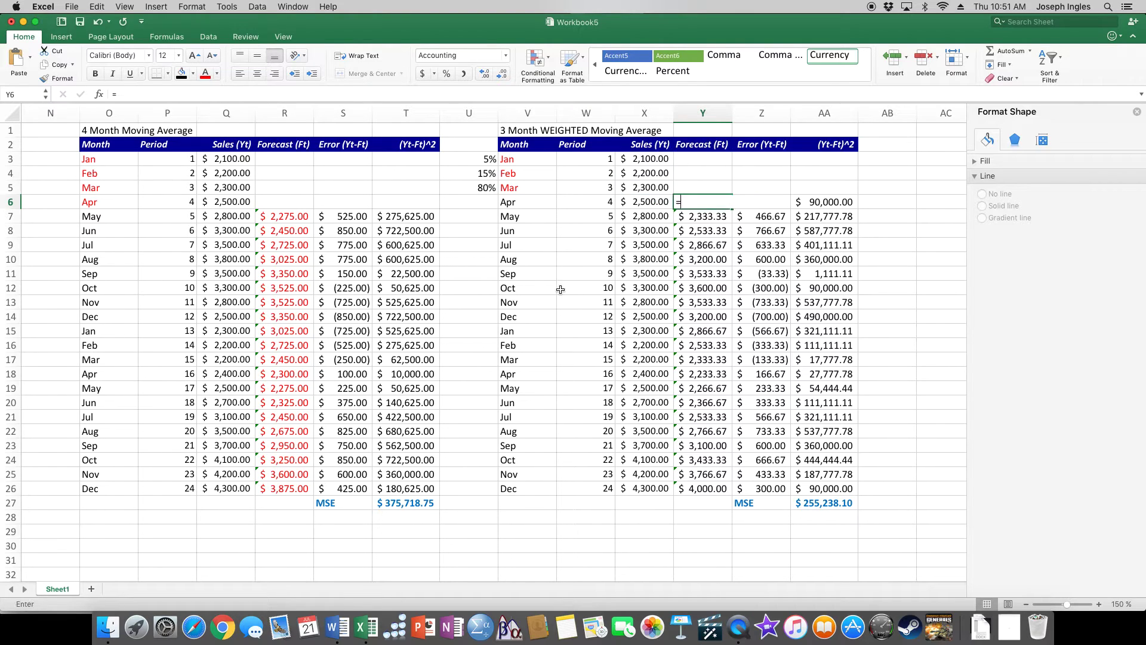
text(sumproduct()
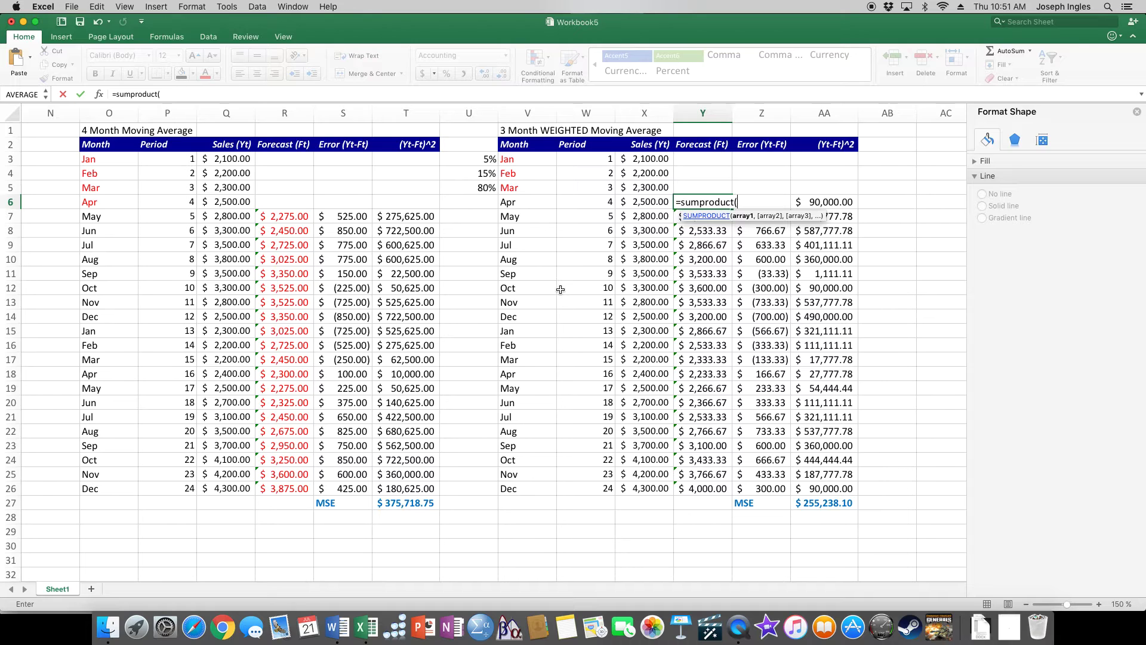
drag(485, 158, 487, 188)
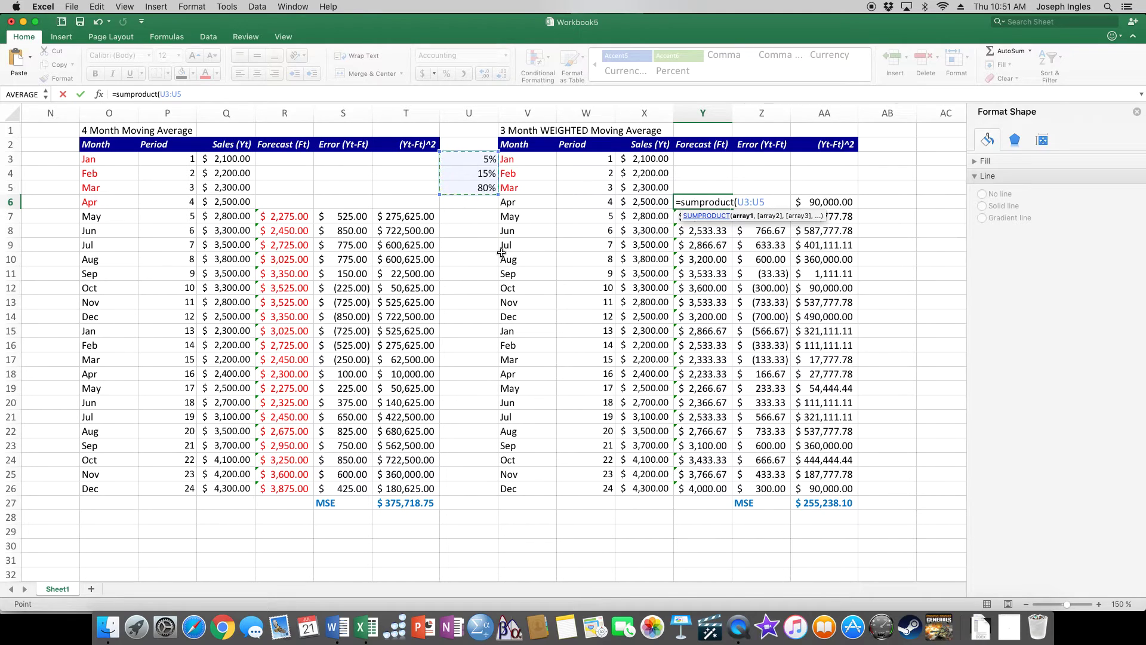
key(F4)
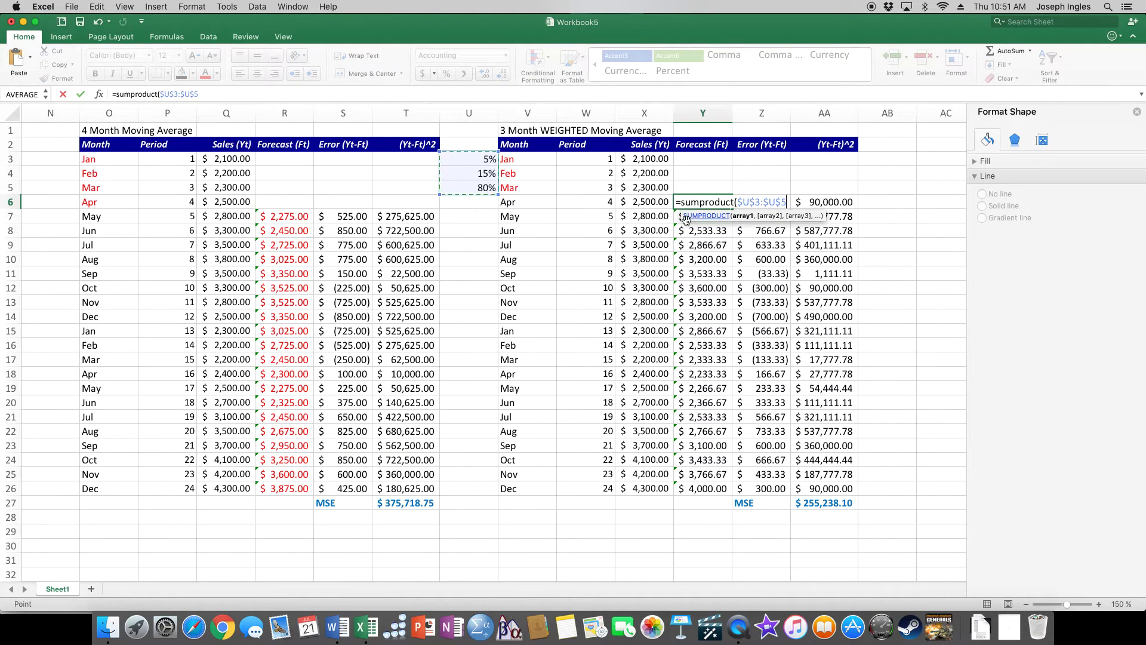
text(,)
drag(648, 166, 639, 190)
text())
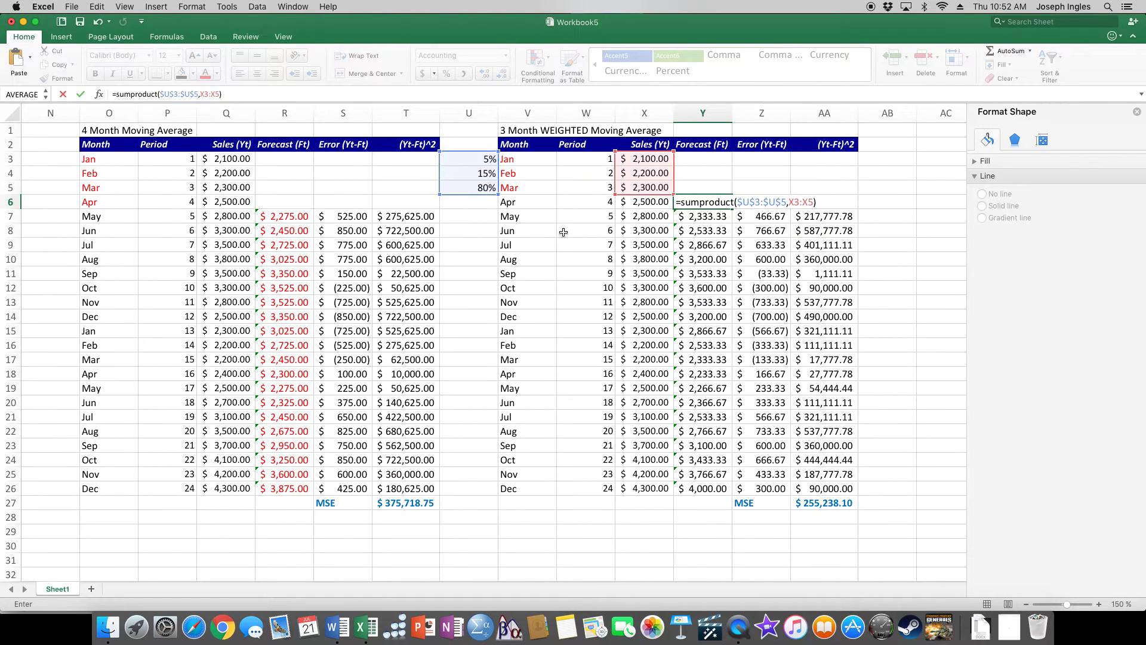
key(Return)
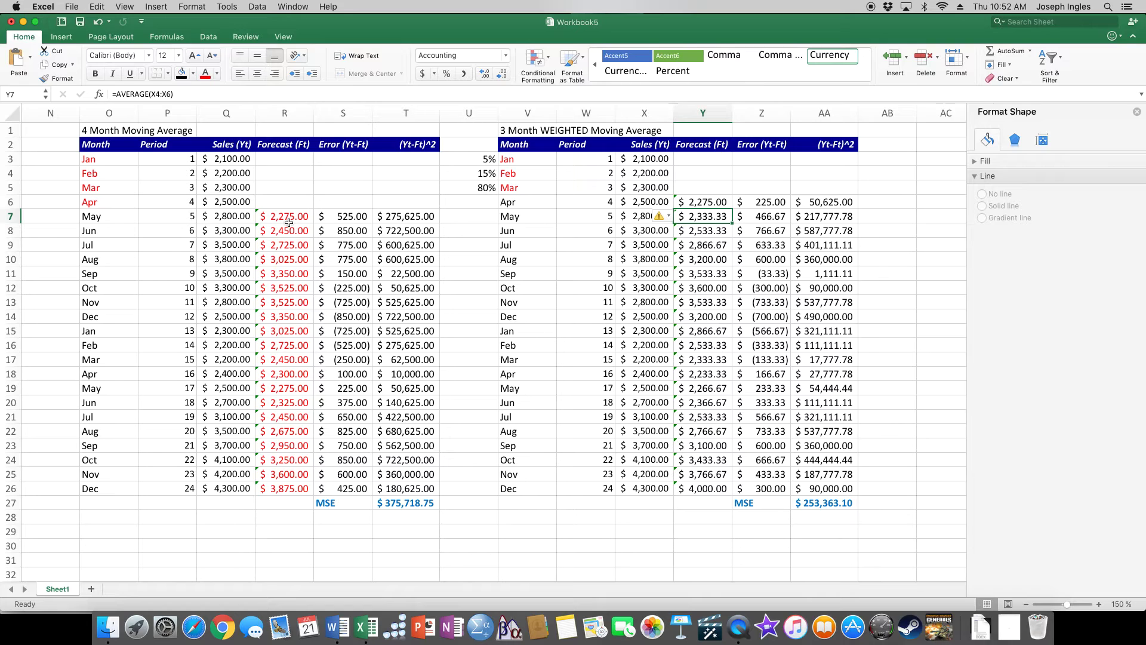
click(706, 209)
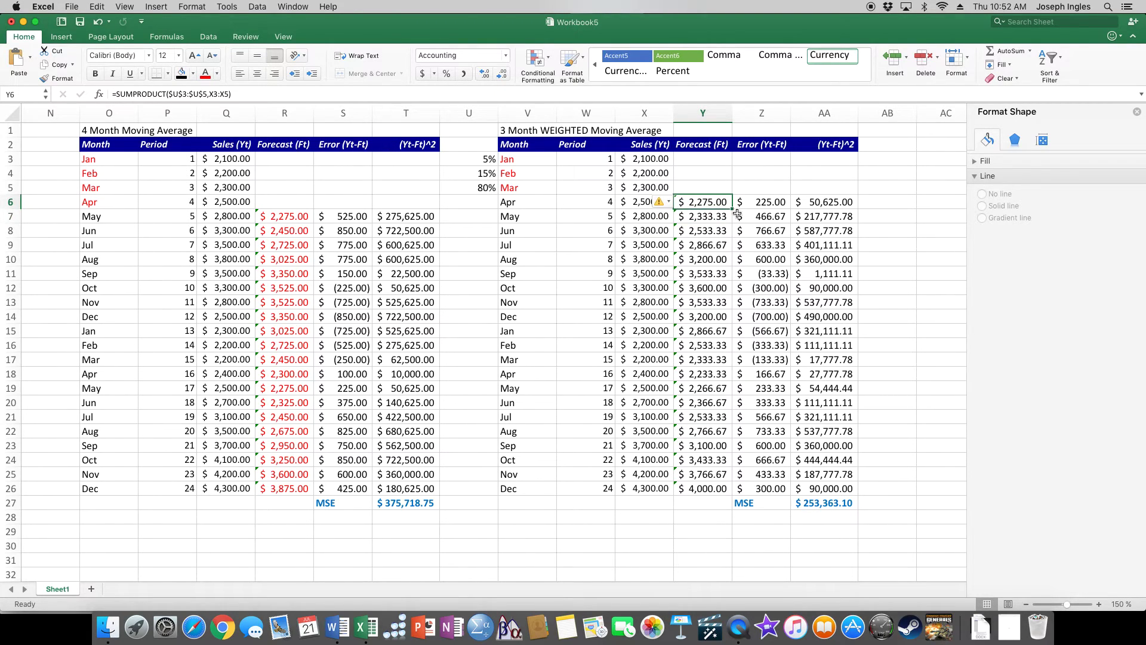
drag(733, 209, 727, 490)
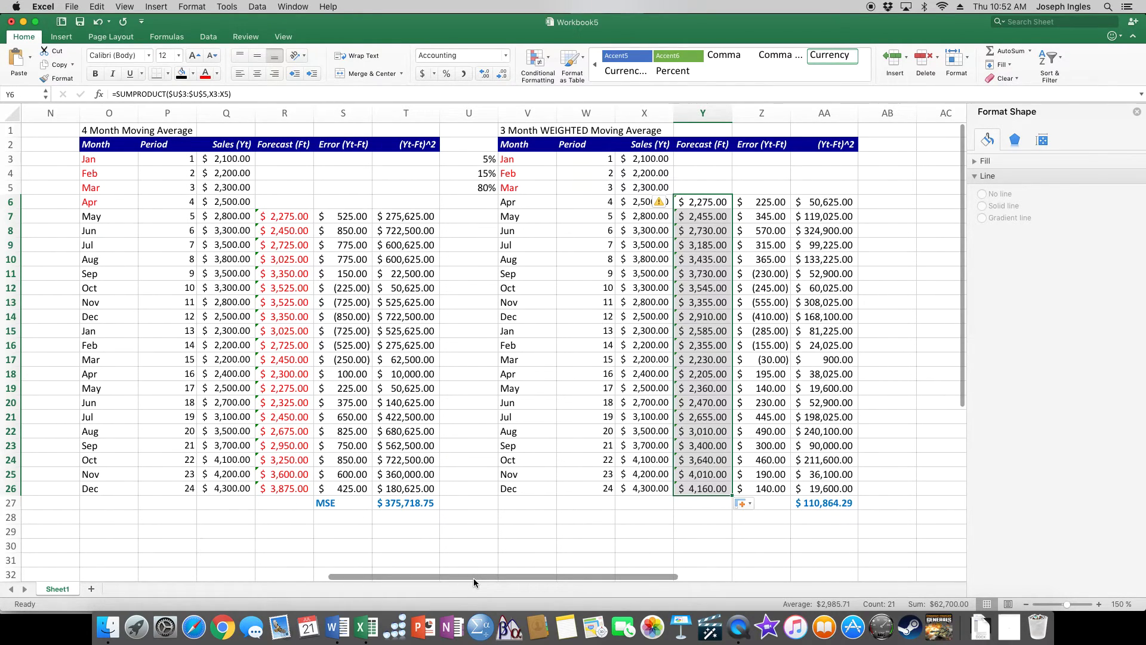
drag(471, 577, 174, 566)
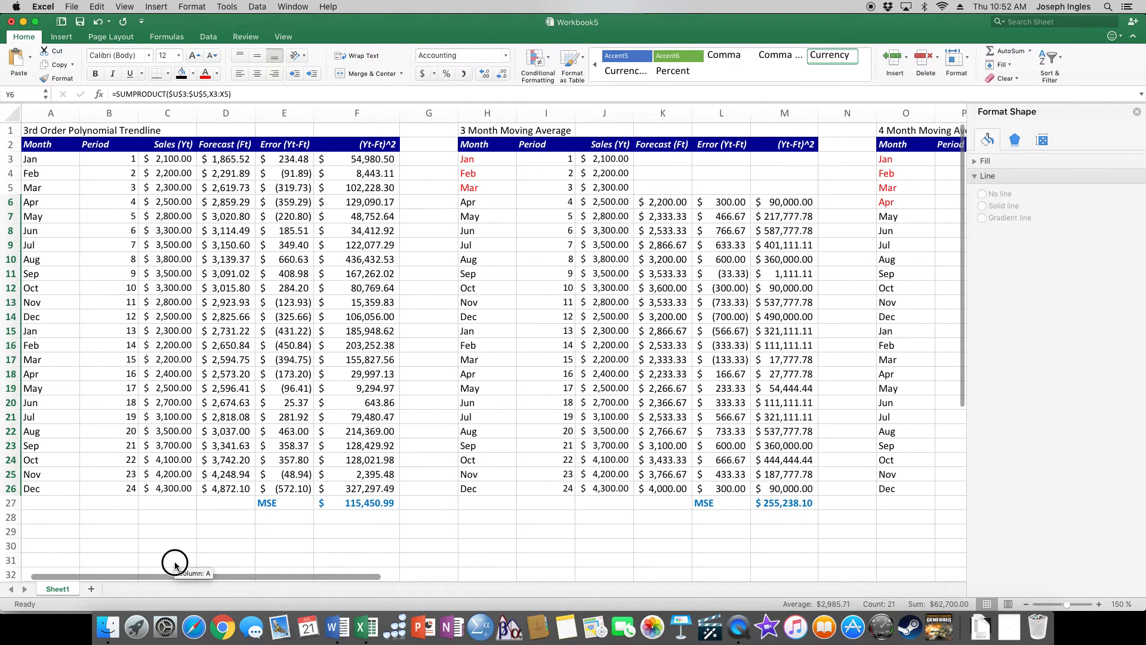
Step: Enlarge the font of the weighted MSE label and $110,864.29 value in Z27:AA27, then switch to Word
drag(175, 565, 531, 614)
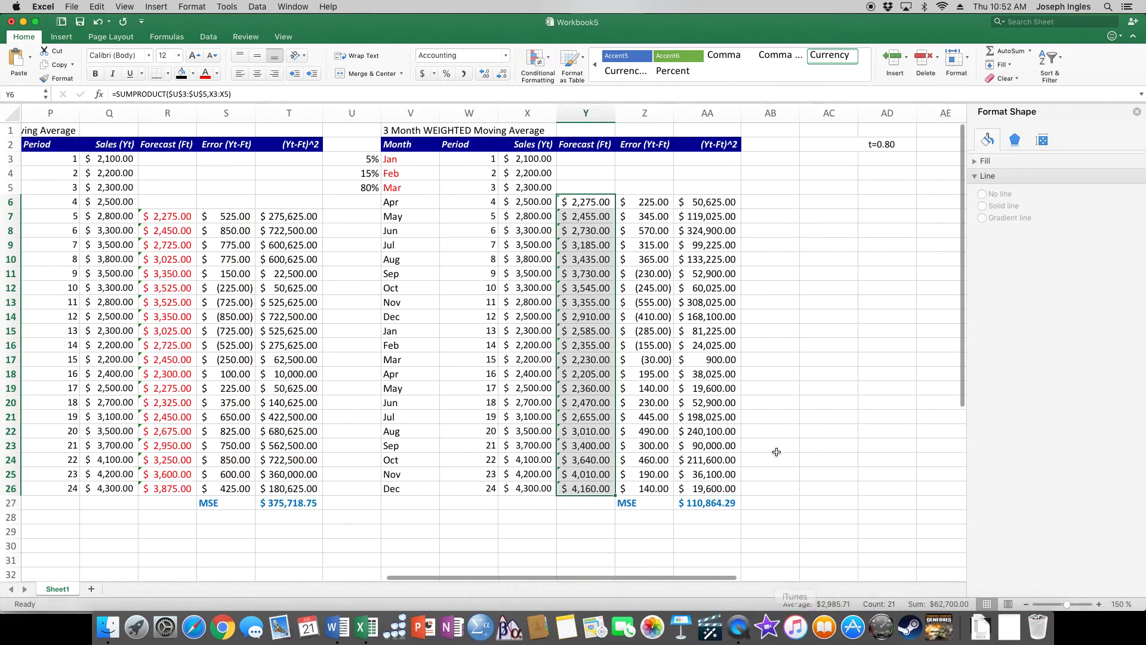
drag(630, 503, 699, 502)
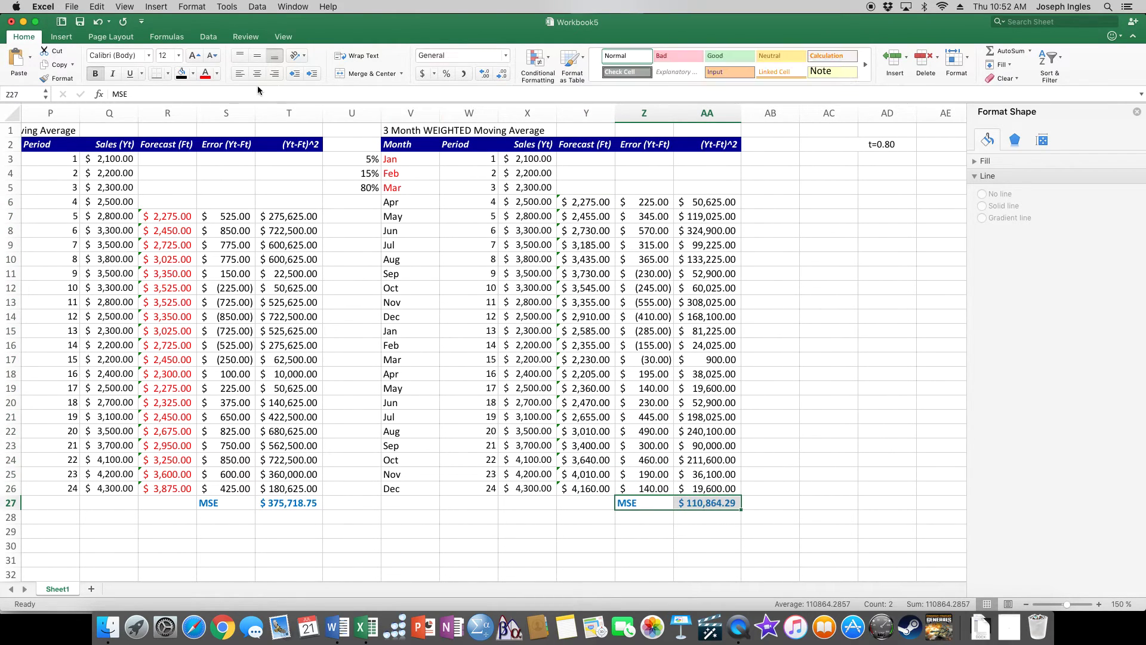
click(193, 55)
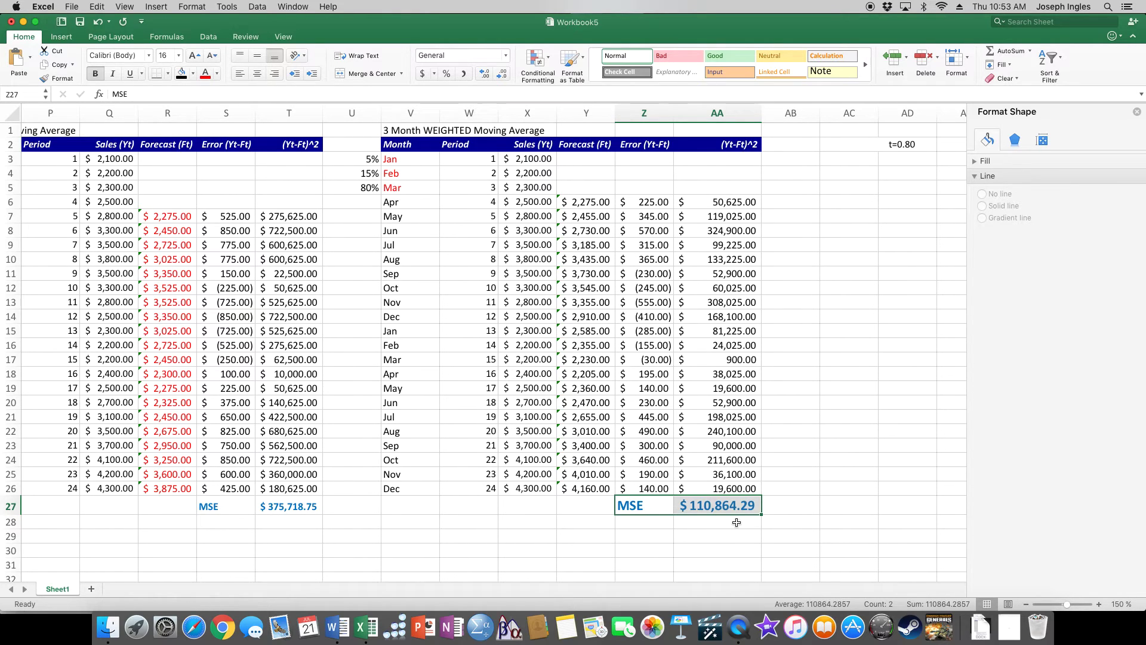
click(321, 615)
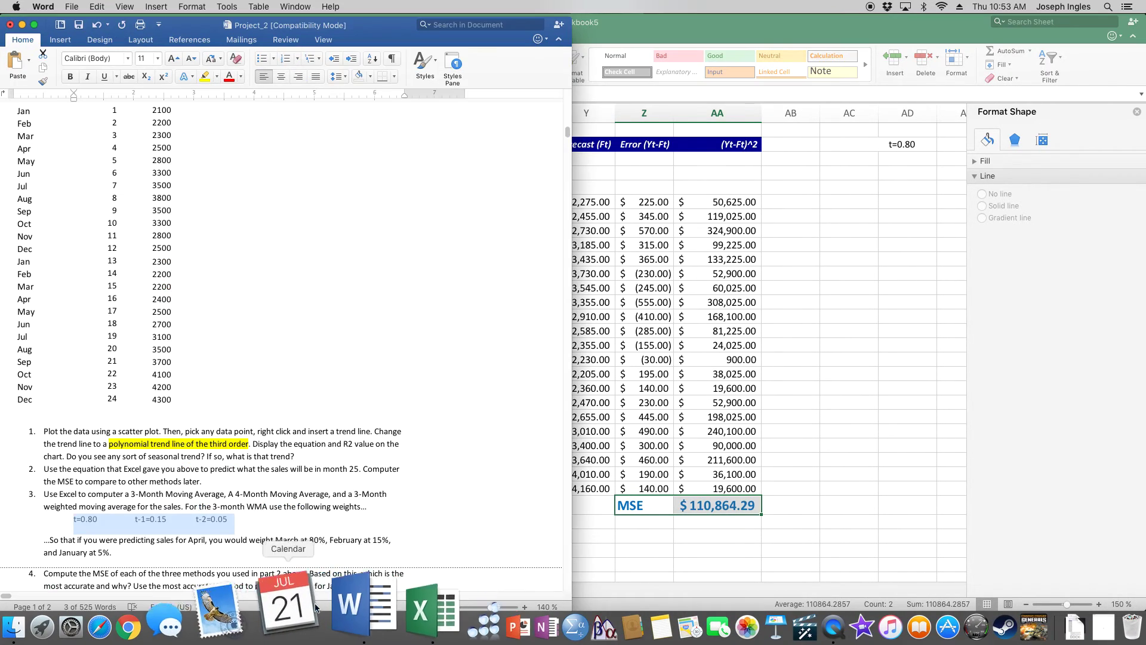
Step: Read questions 4 and 5 in the Word assignment, then return to the Excel workbook
scroll(51, 477, down, 3)
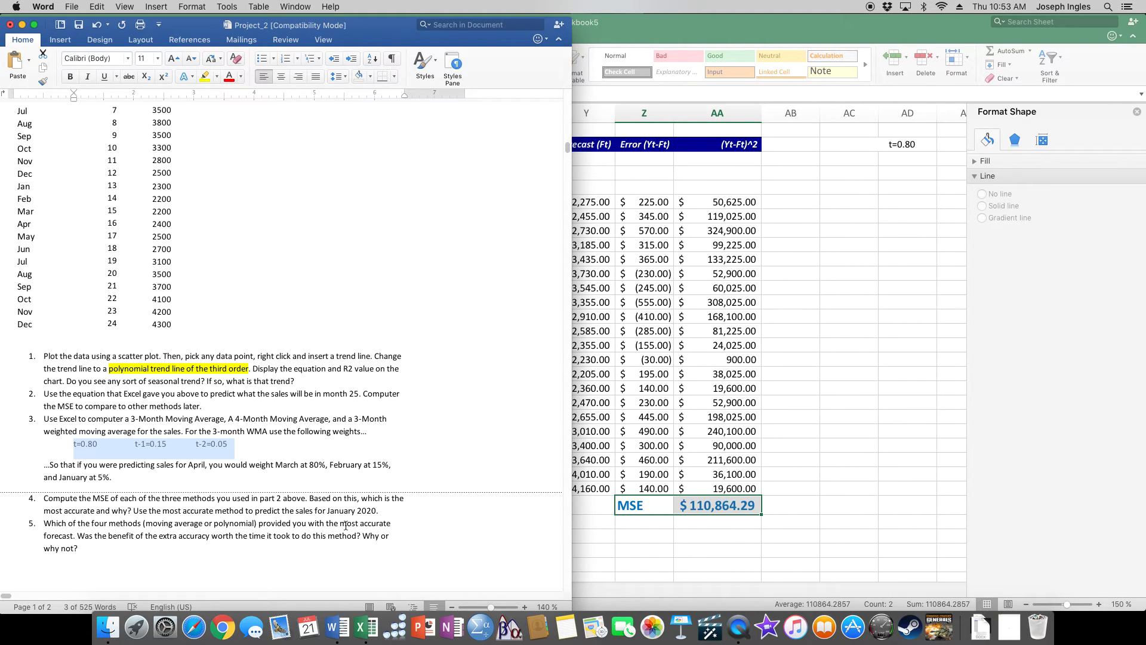
click(689, 546)
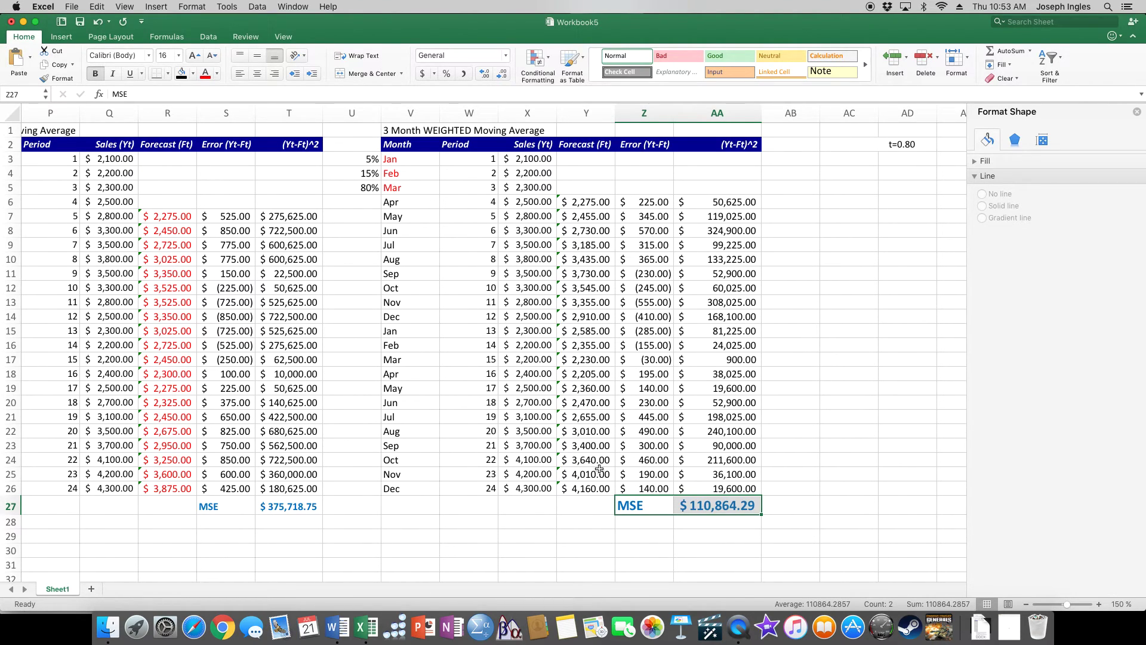
Step: Extend the weighted forecast formula from Y26 into Y27, labelling the row Jan, period 25
click(597, 492)
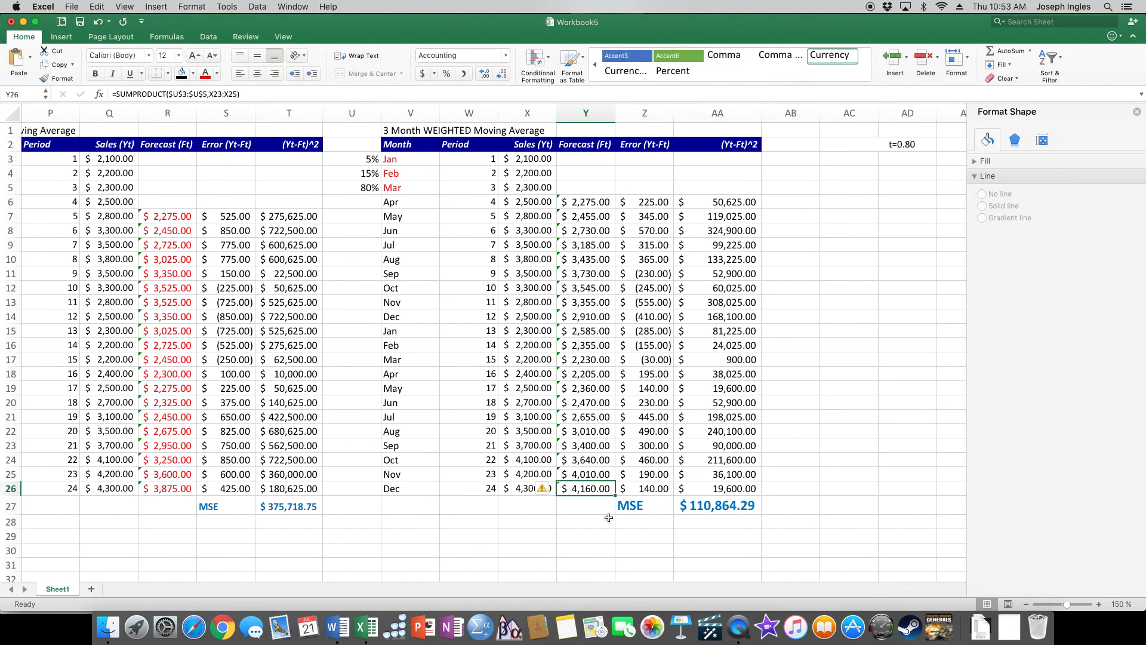
click(615, 496)
drag(615, 496, 614, 514)
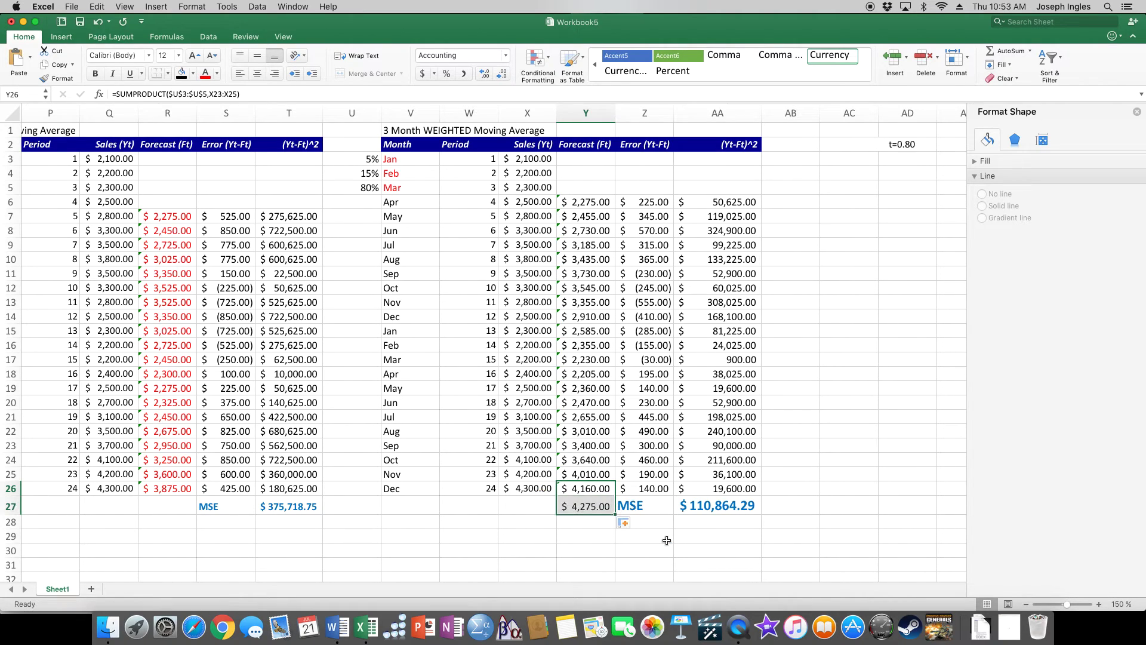
click(410, 510)
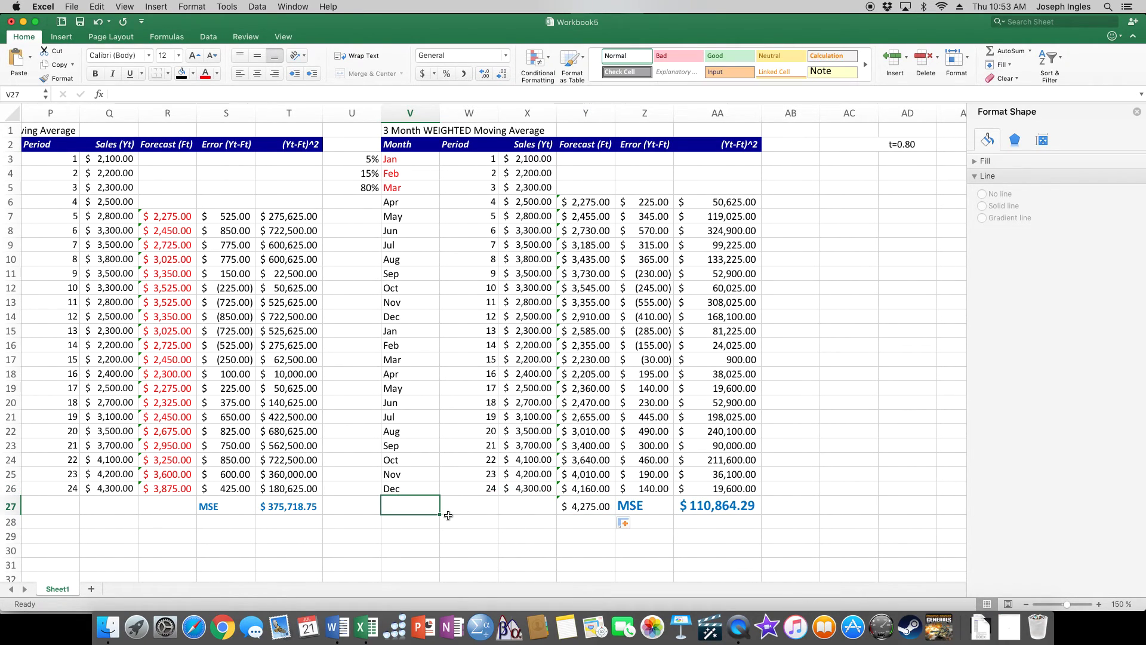
text(Jan)
key(Tab)
text(25)
key(Tab)
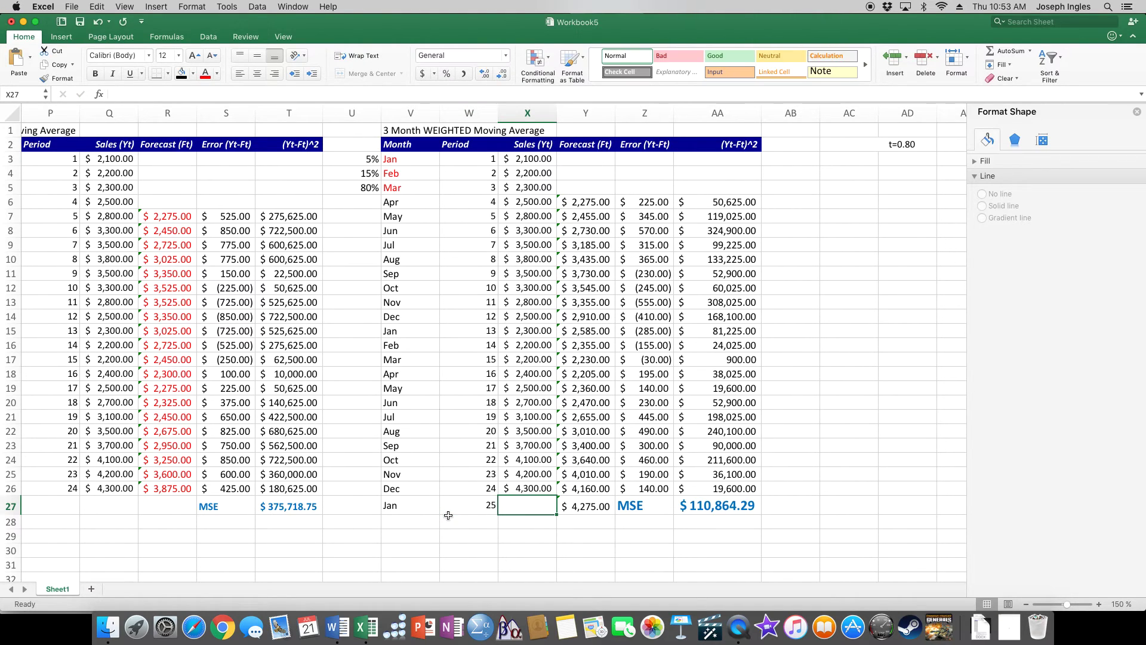
Step: Colour the new January row V27:Y27 red
drag(401, 504, 587, 523)
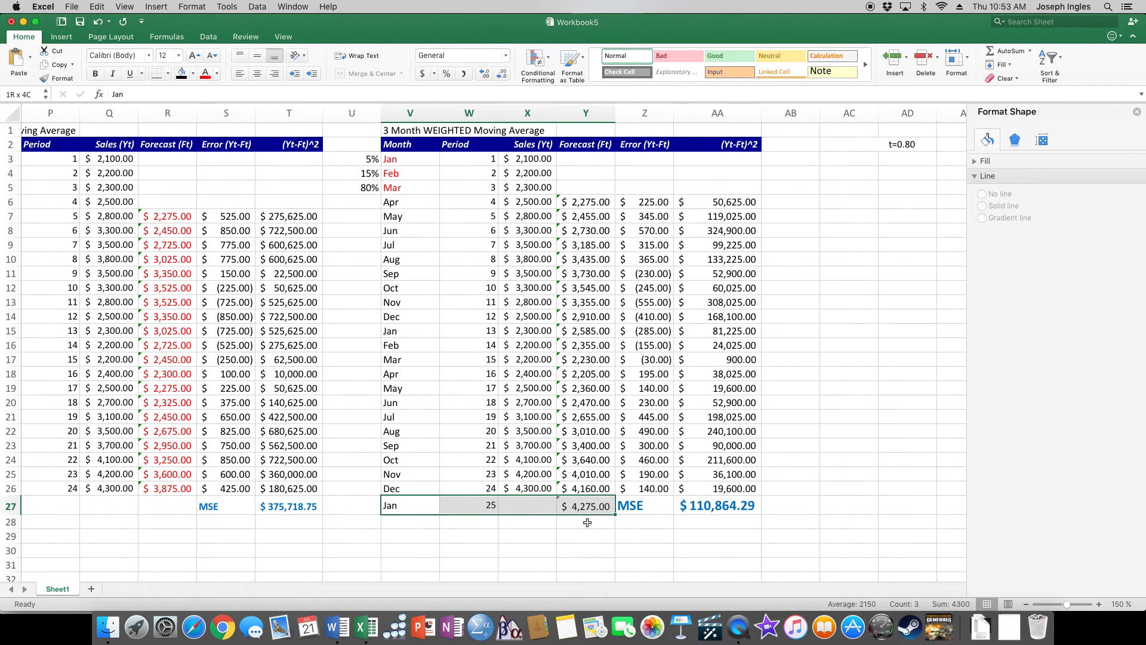
click(205, 73)
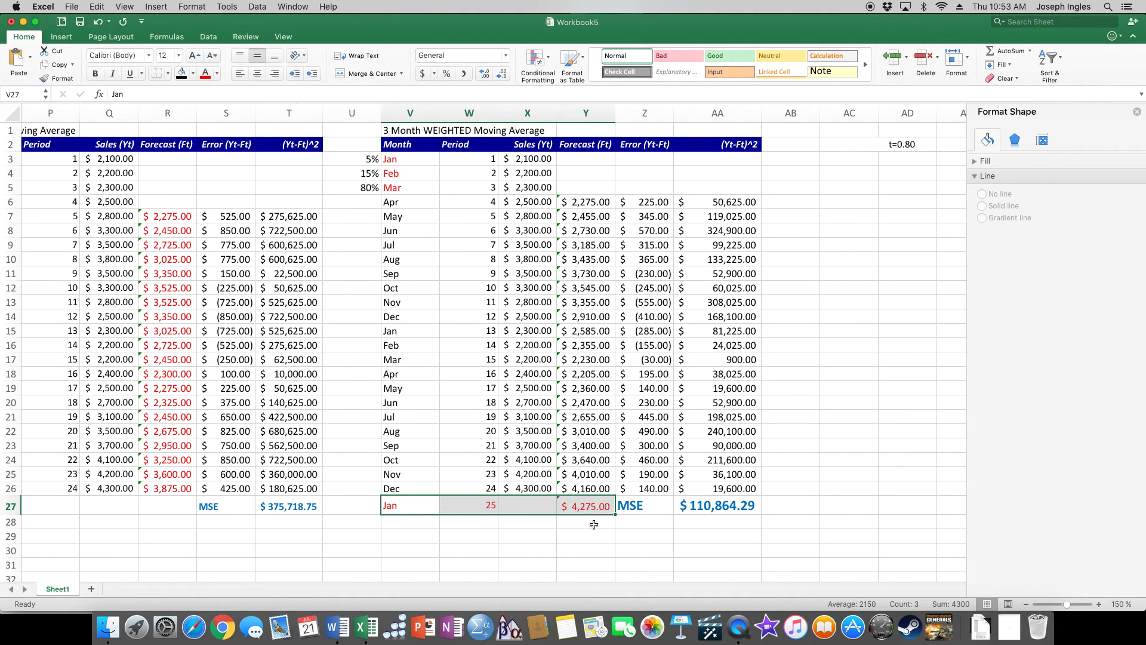
drag(563, 577, 192, 530)
scroll(193, 531, down, 7)
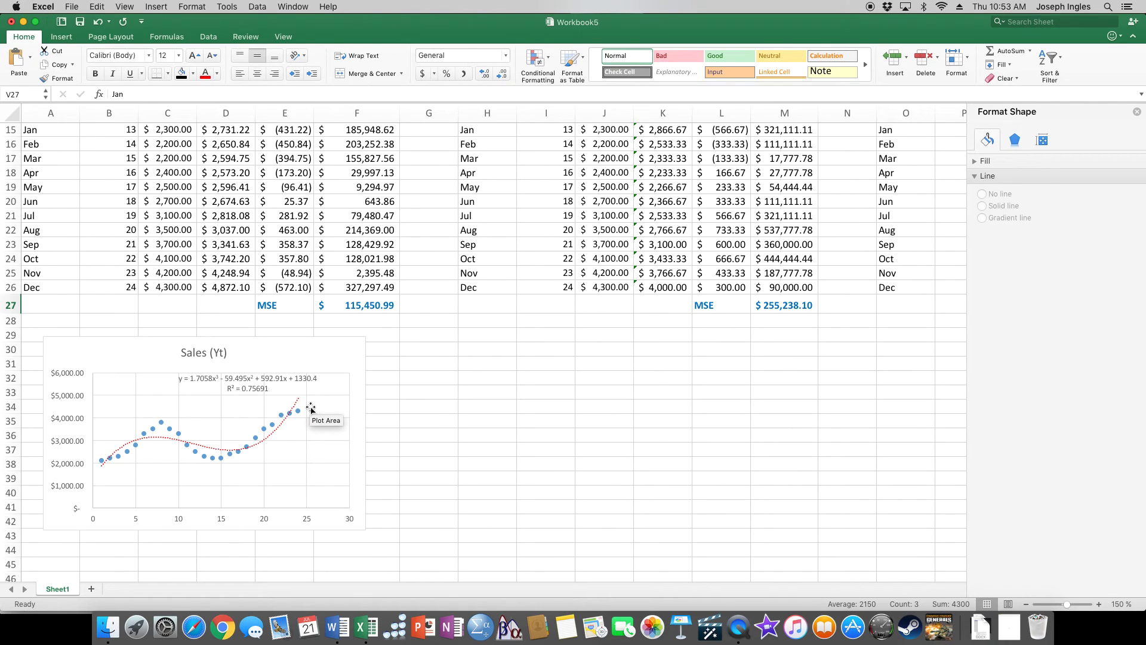
mouse_move(214, 460)
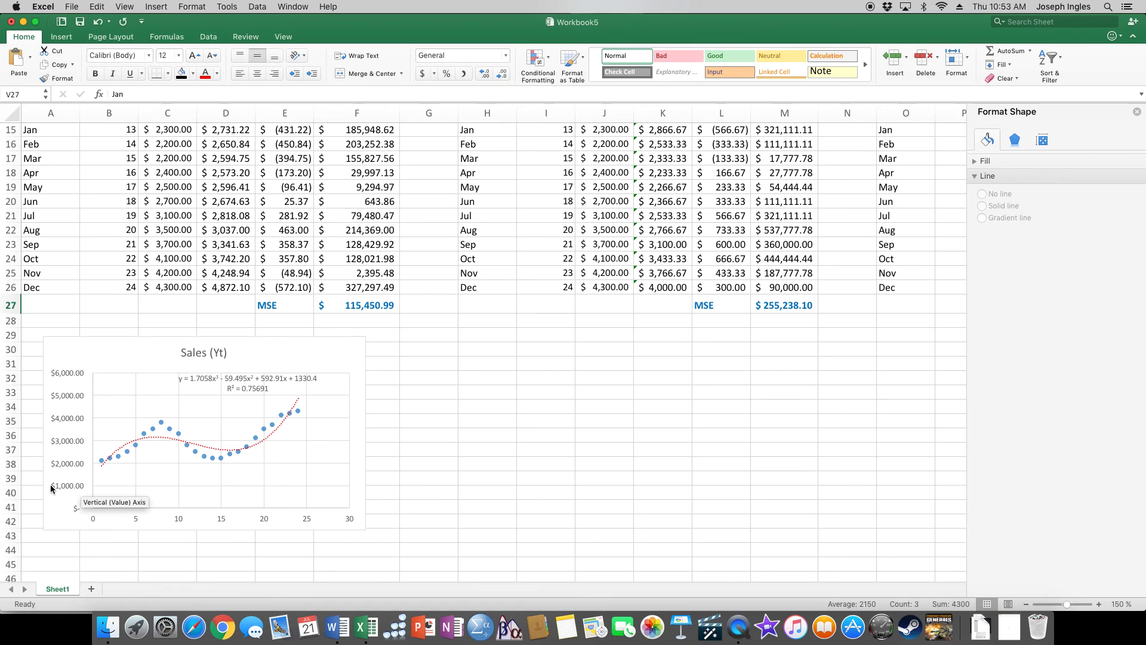
mouse_move(104, 461)
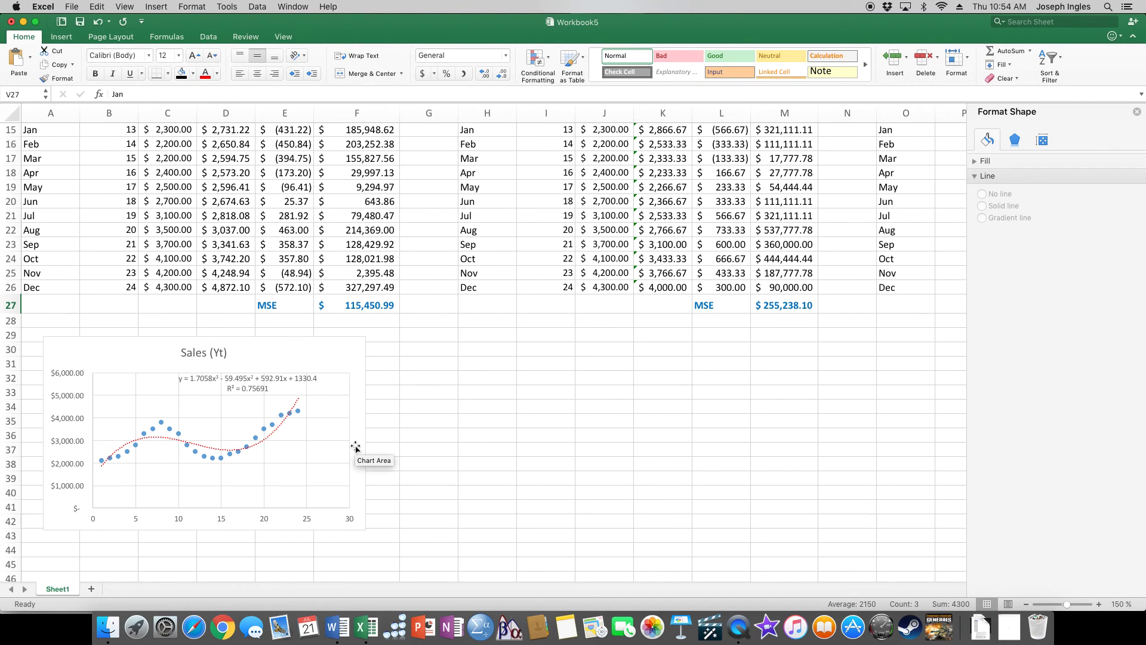
drag(334, 579, 669, 579)
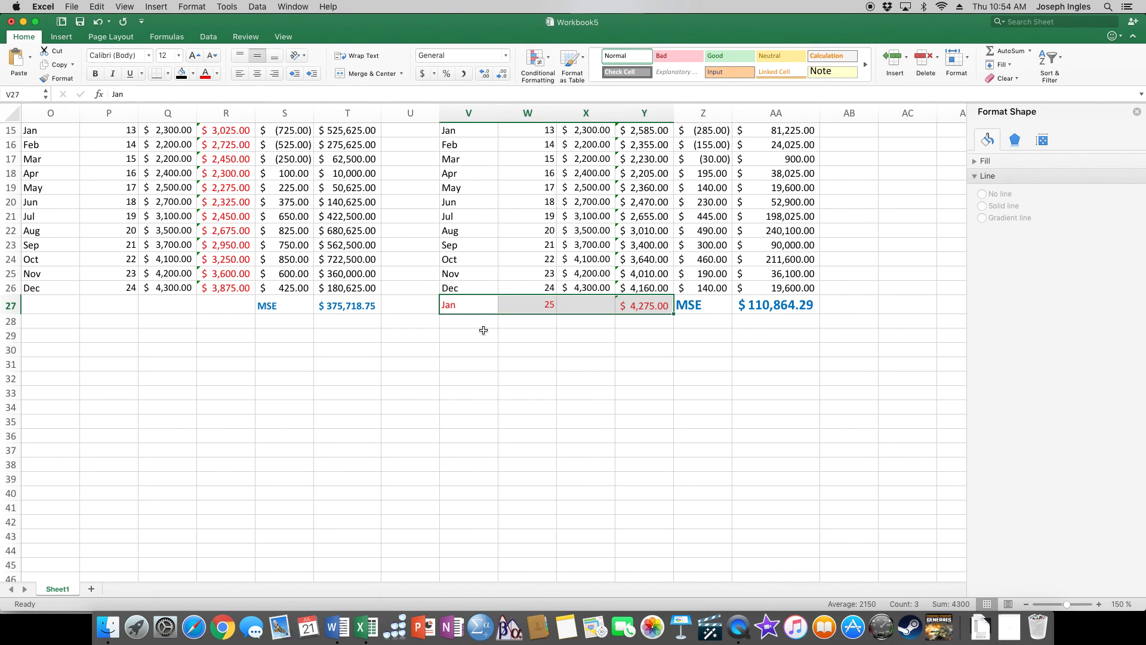
Step: Highlight question 5's sentence about whether the extra accuracy was worth the time in yellow
click(338, 627)
scroll(76, 407, down, 3)
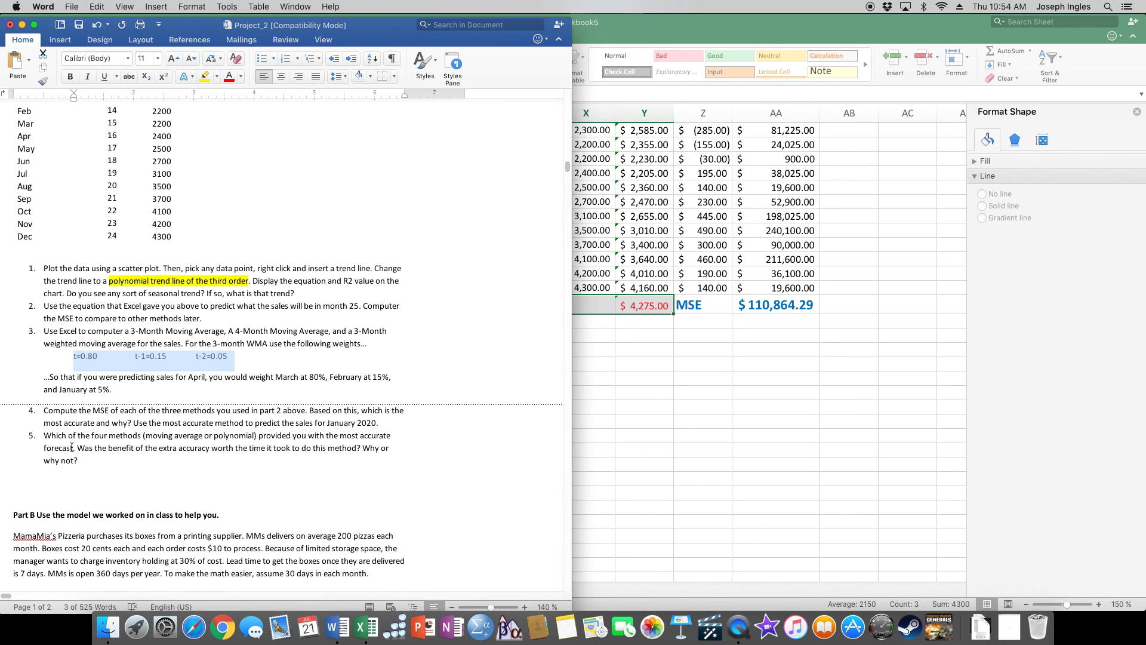
drag(78, 448, 95, 471)
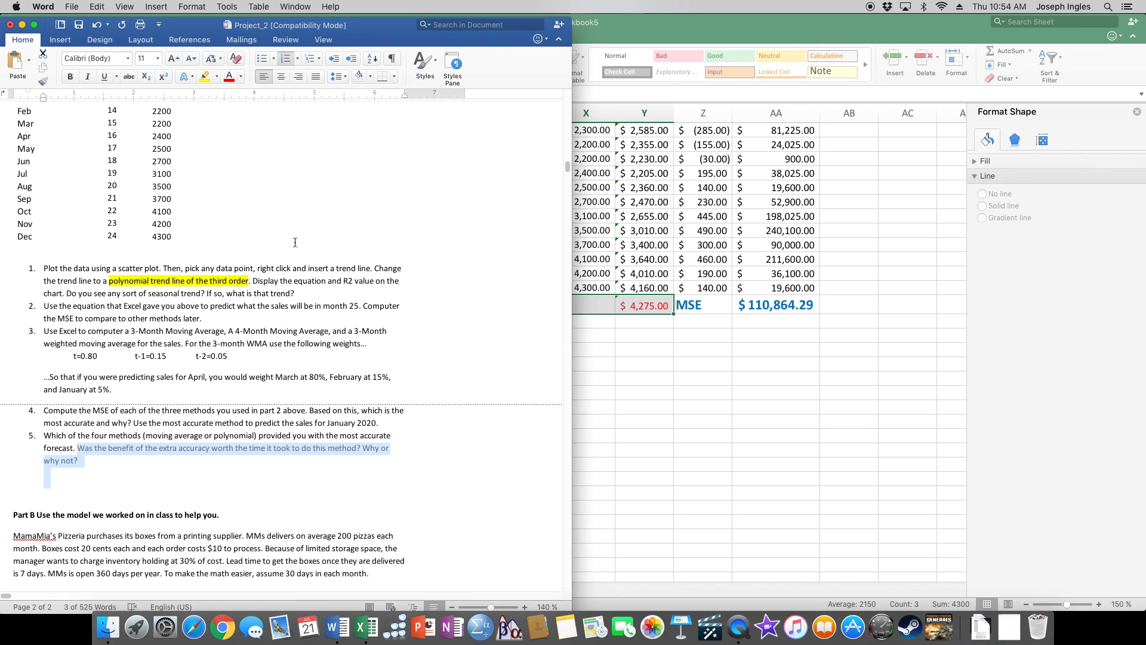
click(205, 76)
click(391, 465)
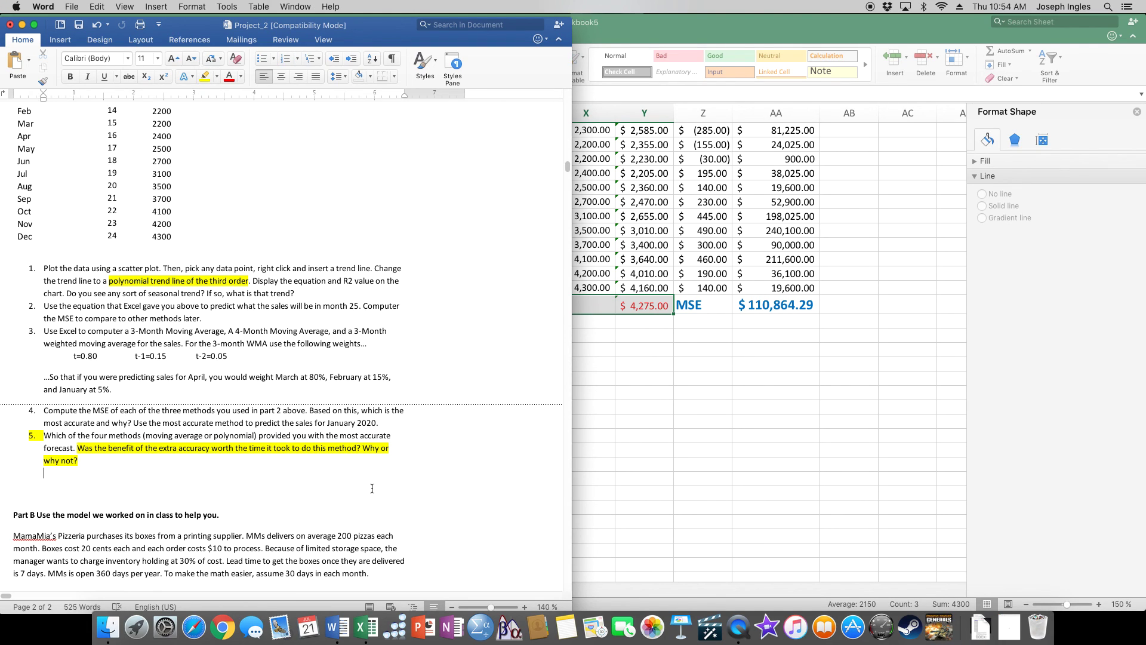
Step: Return to the Excel workbook and right-click on the sheet
click(647, 435)
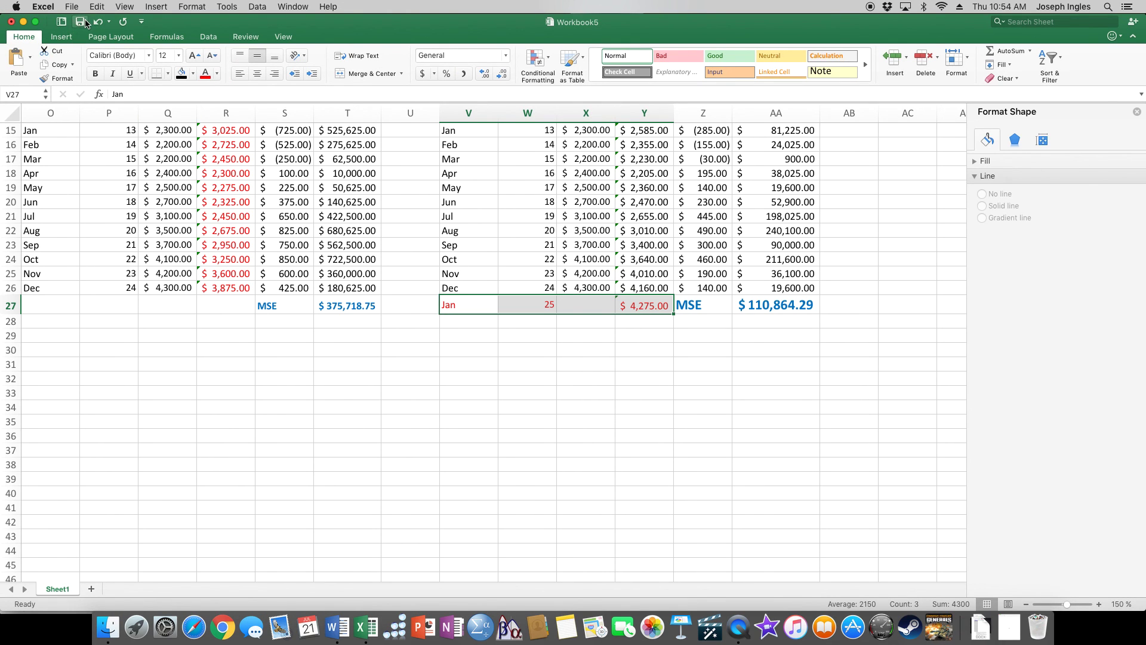
click(740, 609)
right_click(740, 608)
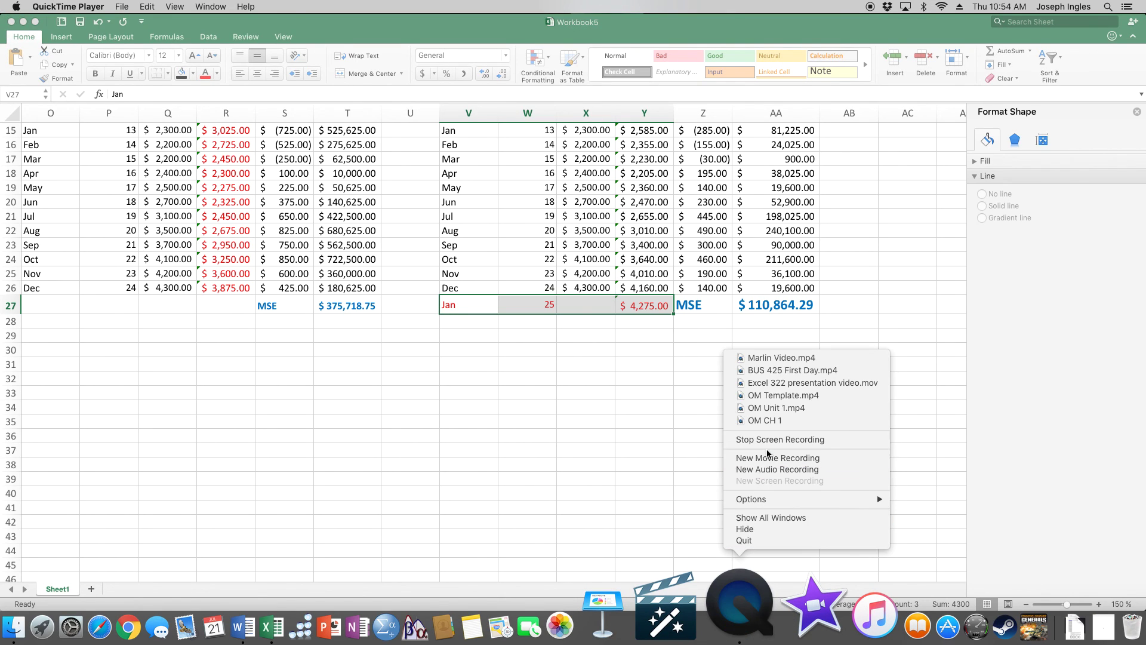